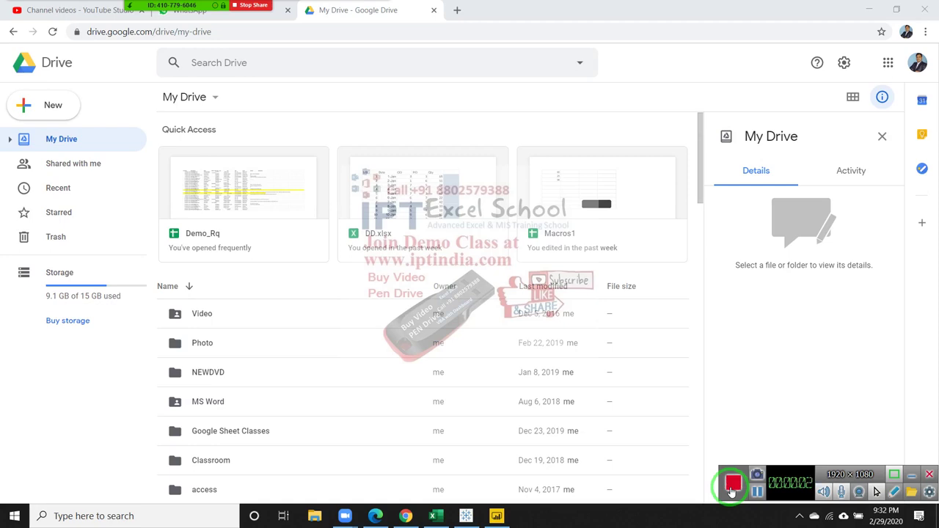
# Open the Macros1 spreadsheet from Drive's Quick Access recent files in Google Sheets.
pyautogui.click(593, 185)
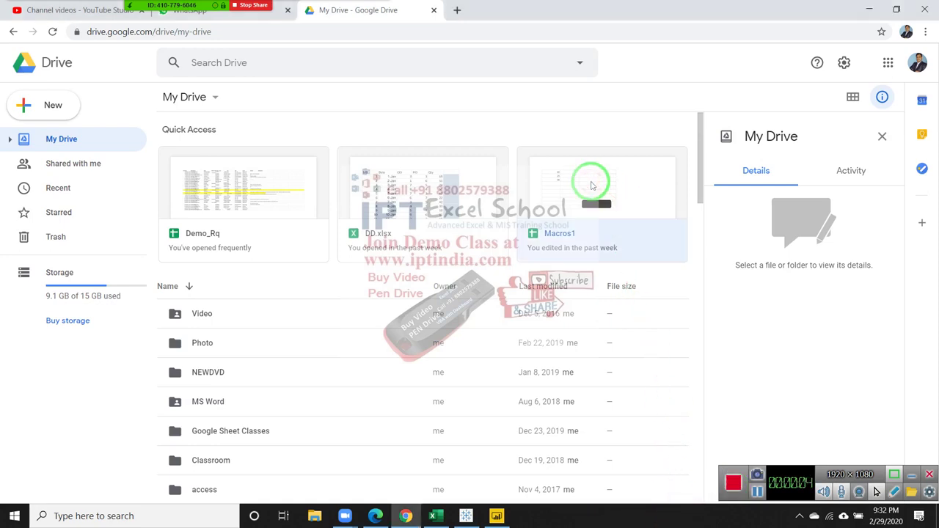
pyautogui.click(578, 193)
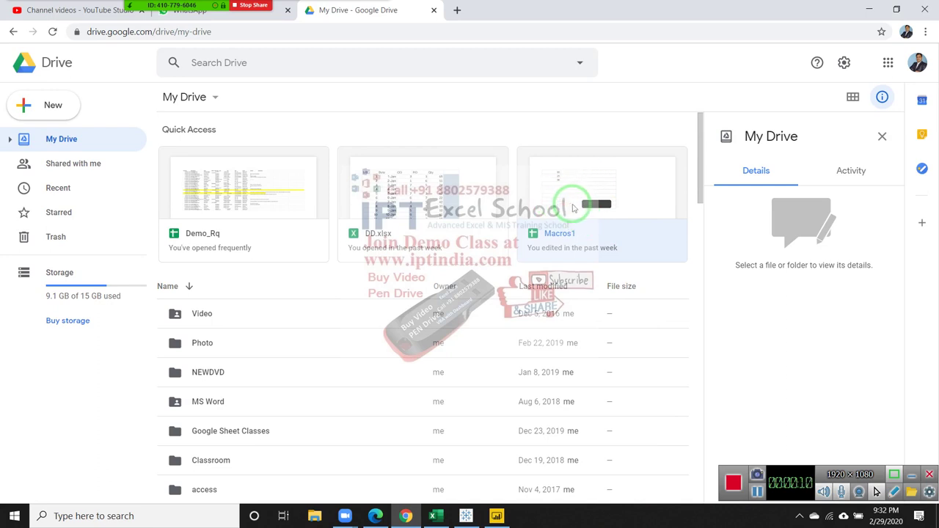
pyautogui.doubleClick(575, 208)
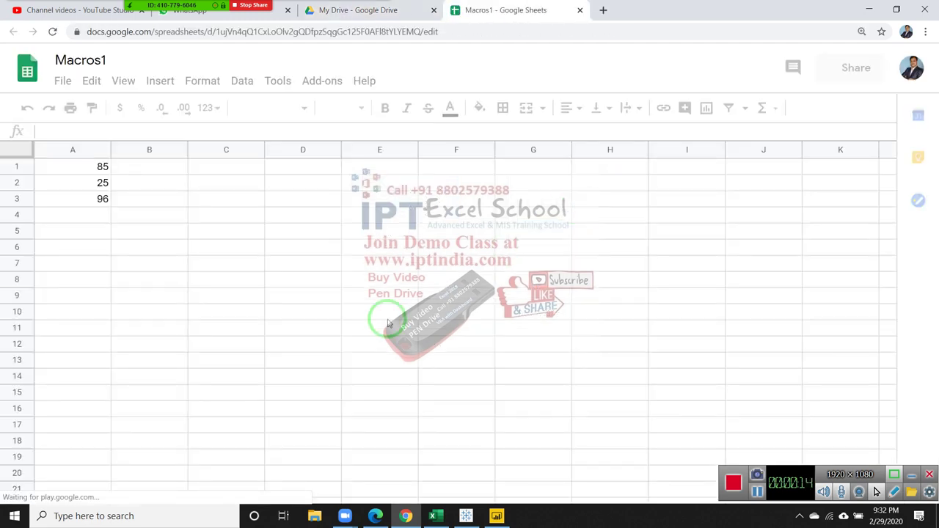
# Clear the values 85, 25 and 96 from cells A1:A3.
pyautogui.click(140, 331)
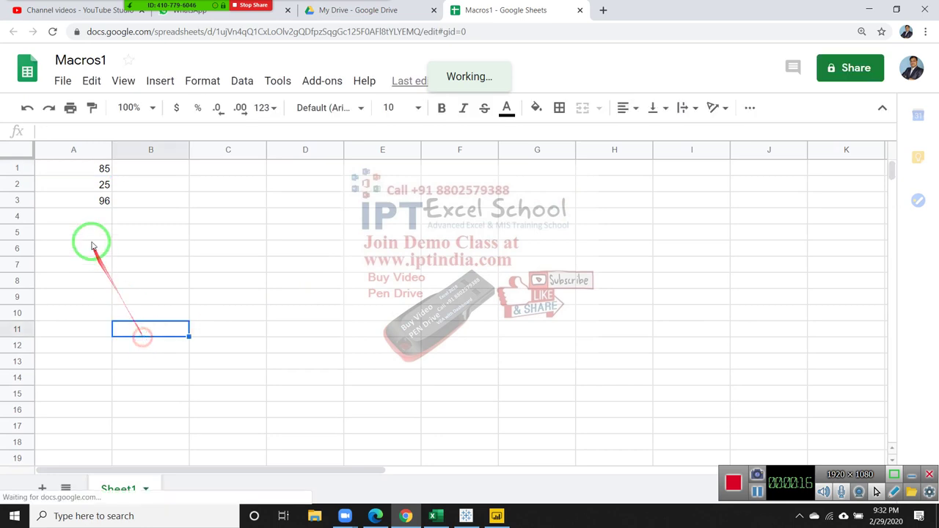
pyautogui.moveTo(96, 201); pyautogui.dragTo(101, 168)
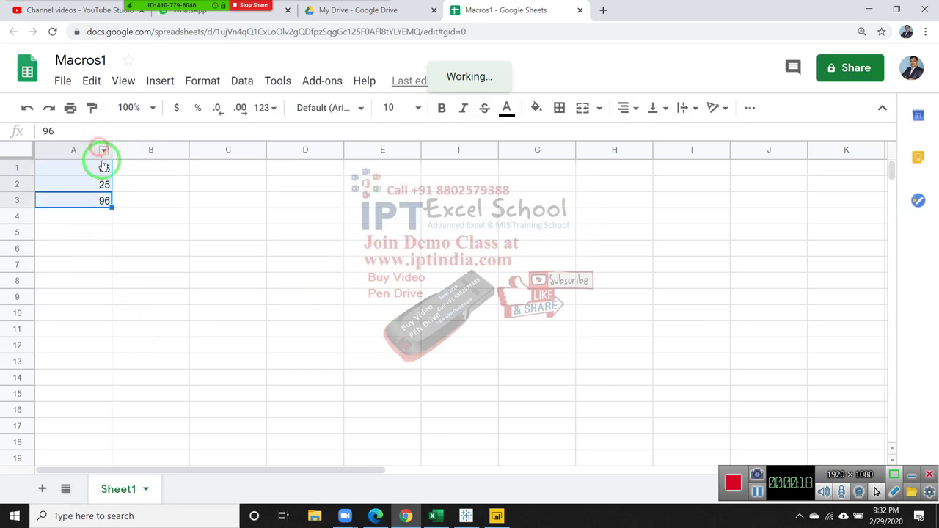
pyautogui.click(136, 212)
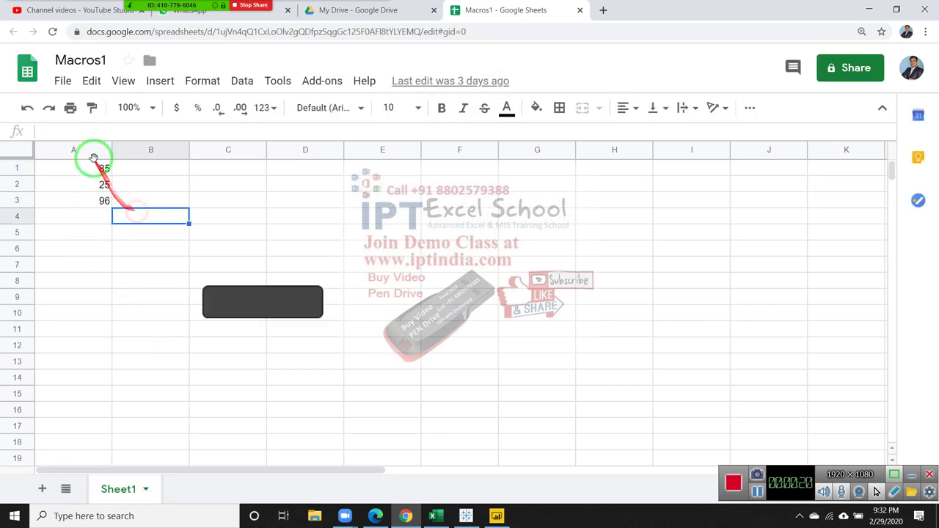
pyautogui.moveTo(95, 171); pyautogui.dragTo(100, 197)
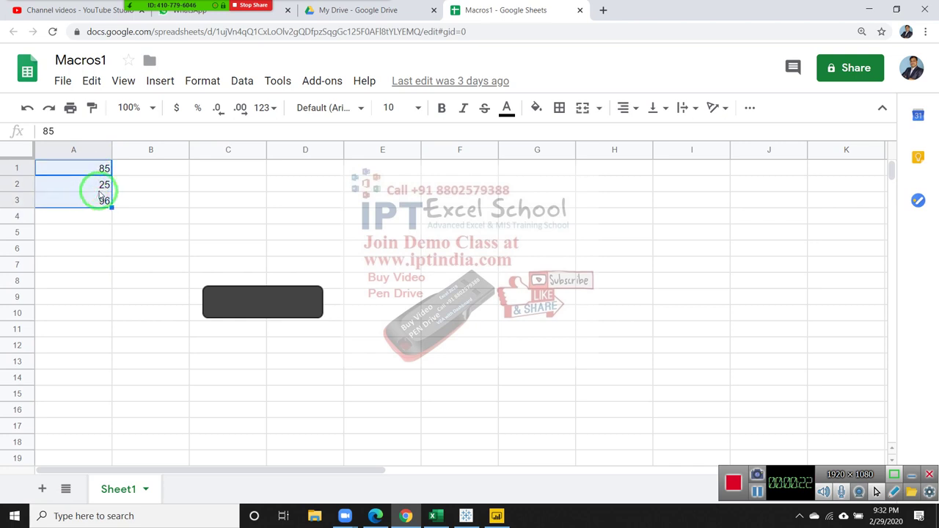
pyautogui.press('Delete')
pyautogui.click(242, 232)
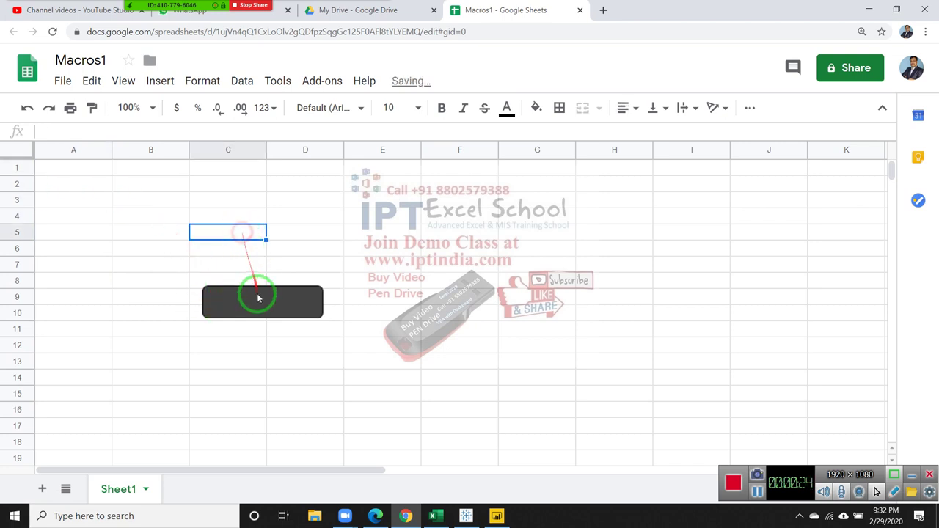
# Delete the grey button drawing and return to cell A1.
pyautogui.click(257, 293)
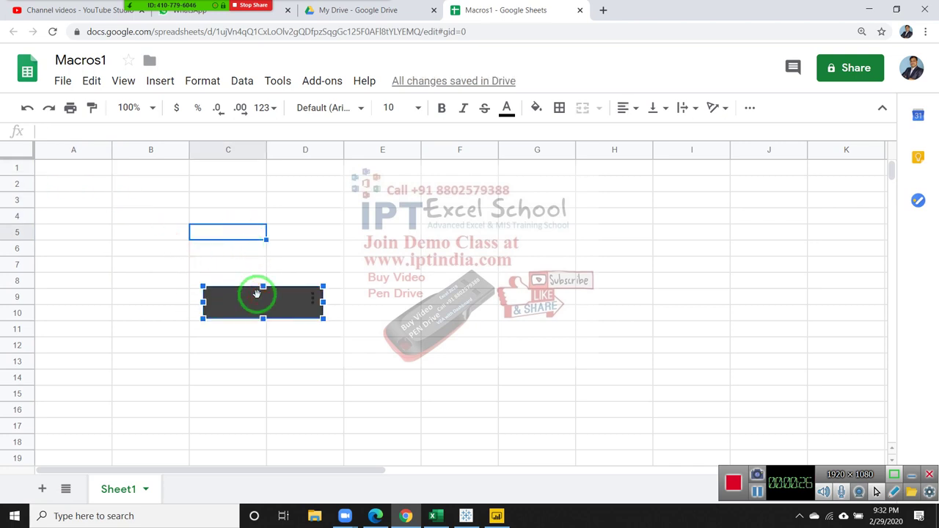
pyautogui.press('Delete')
pyautogui.click(84, 233)
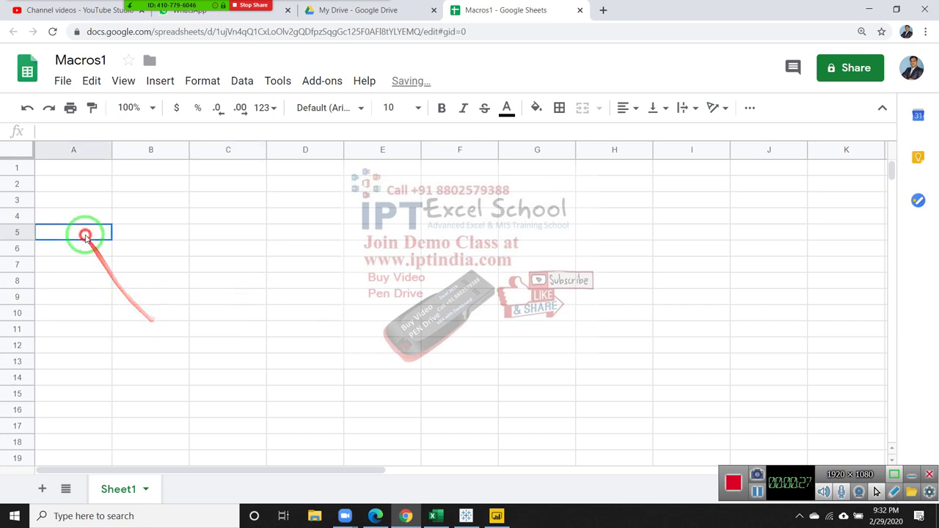
pyautogui.click(83, 170)
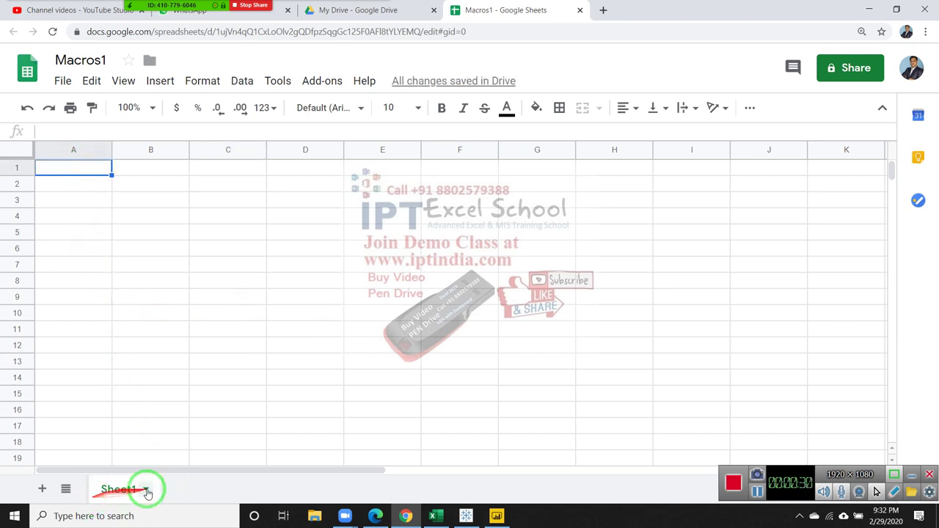
# Add a new sheet and name it Data.
pyautogui.click(42, 490)
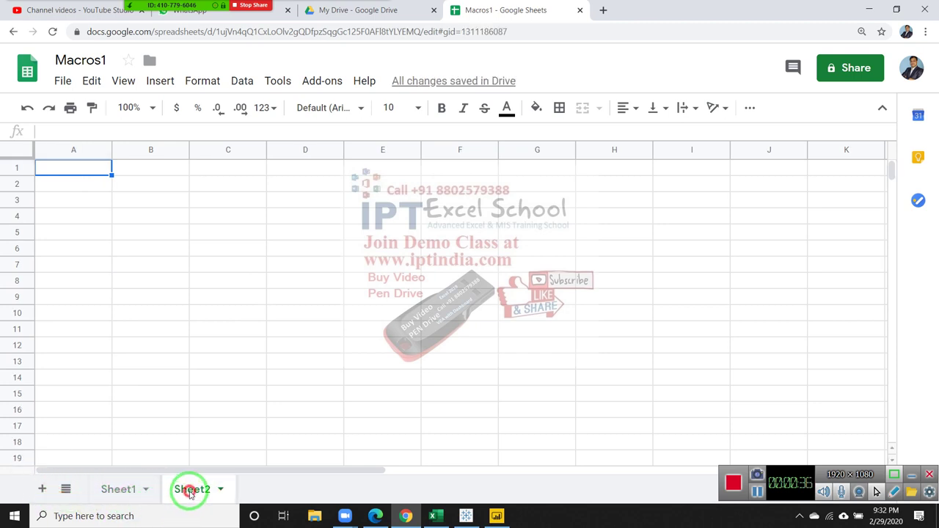
pyautogui.doubleClick(190, 492)
pyautogui.write('Data')
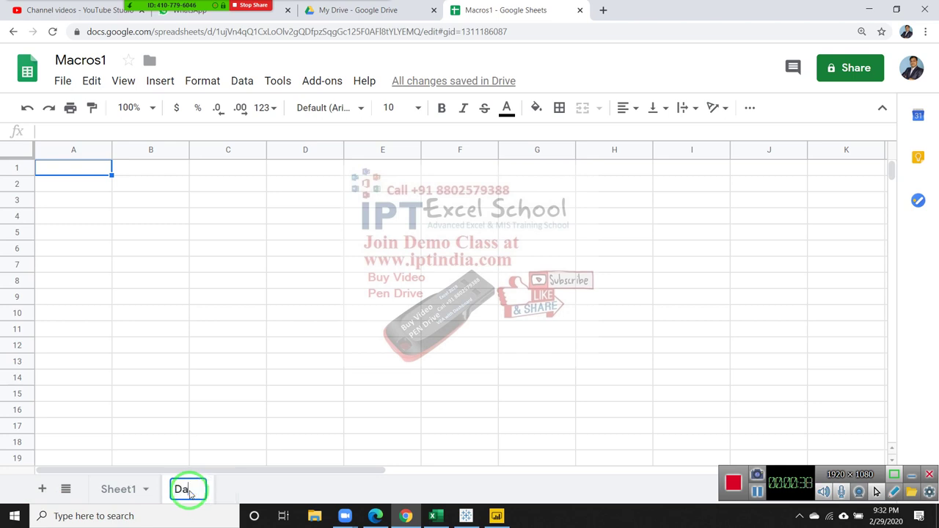
pyautogui.click(214, 391)
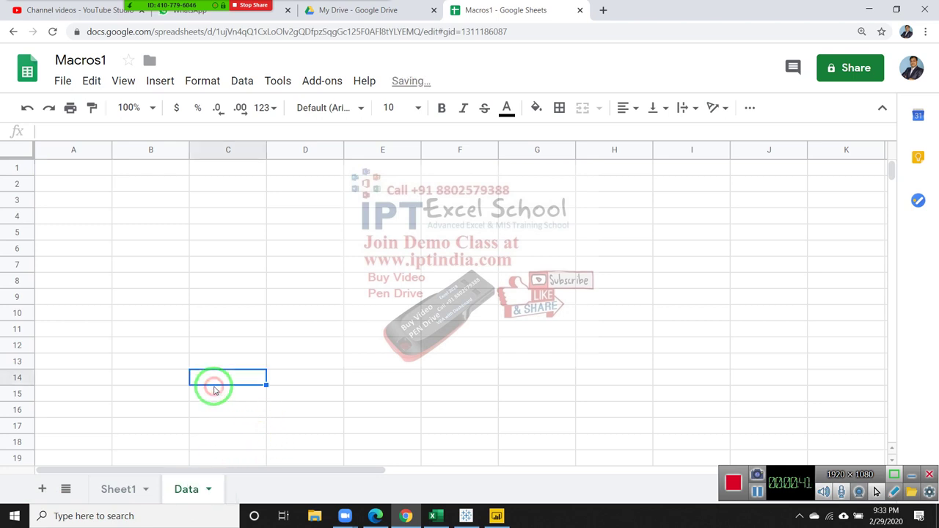
# Rename Sheet1 to Form, then go back to the Data sheet.
pyautogui.click(117, 494)
pyautogui.doubleClick(117, 493)
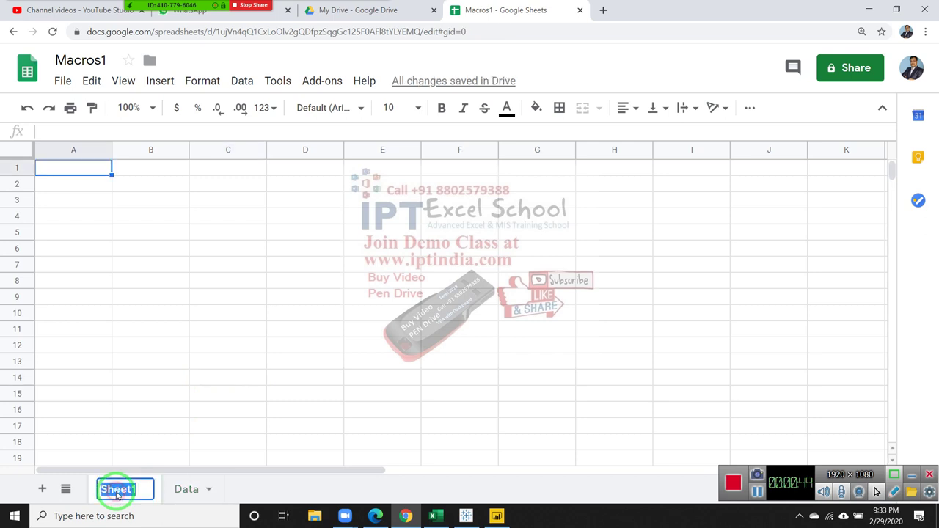
pyautogui.write('f')
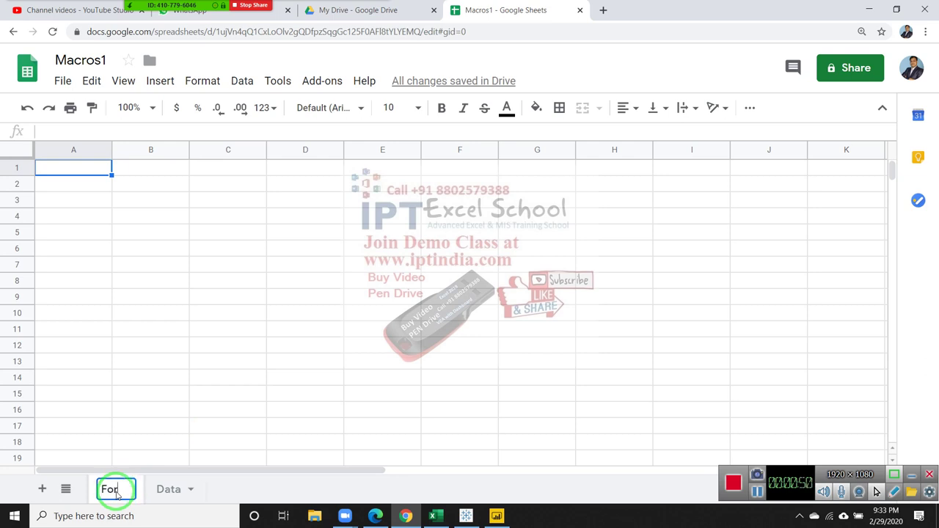
pyautogui.click(86, 311)
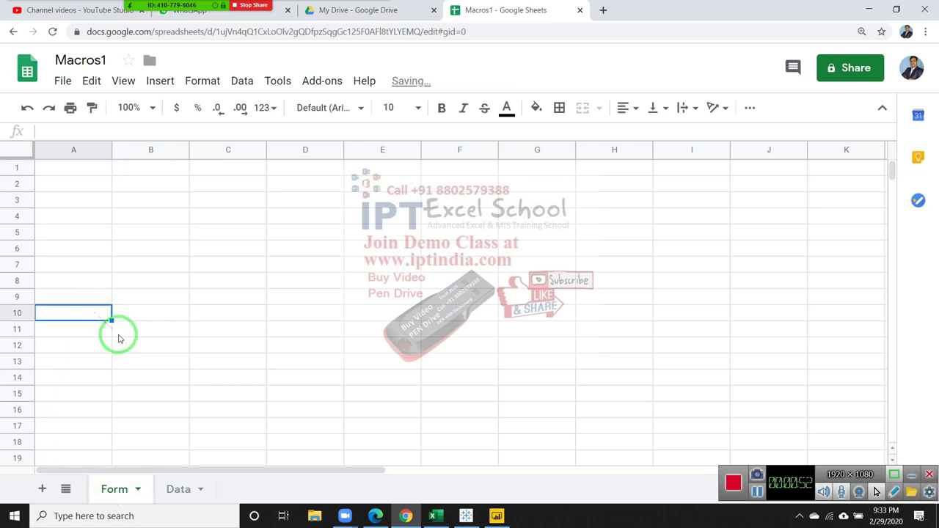
pyautogui.click(184, 489)
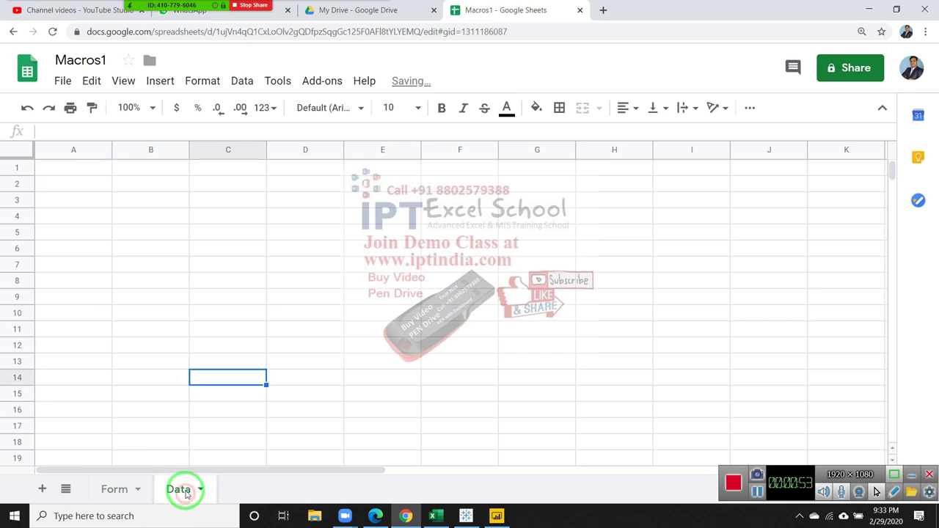
# Enter the headers Name, City and Marks in A1:C1 of Data, then return to Form.
pyautogui.click(76, 178)
pyautogui.write('Name')
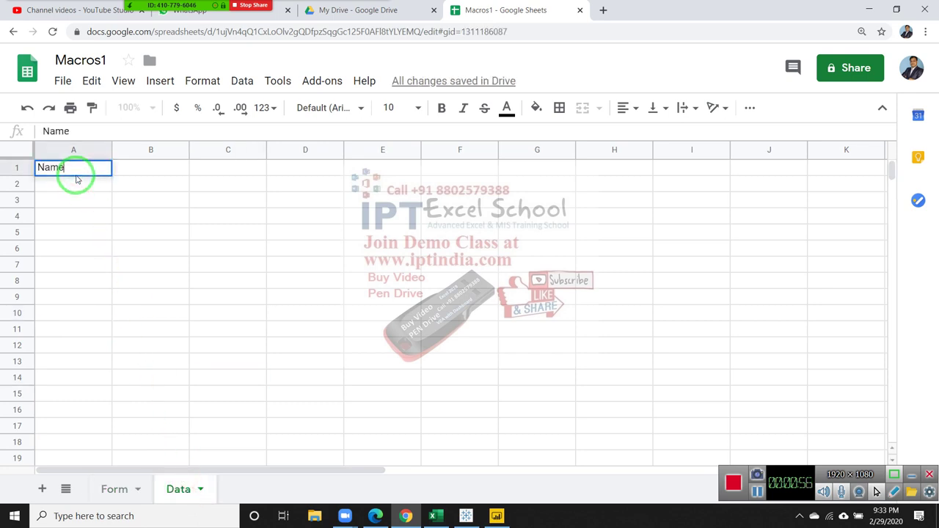
pyautogui.press('Tab')
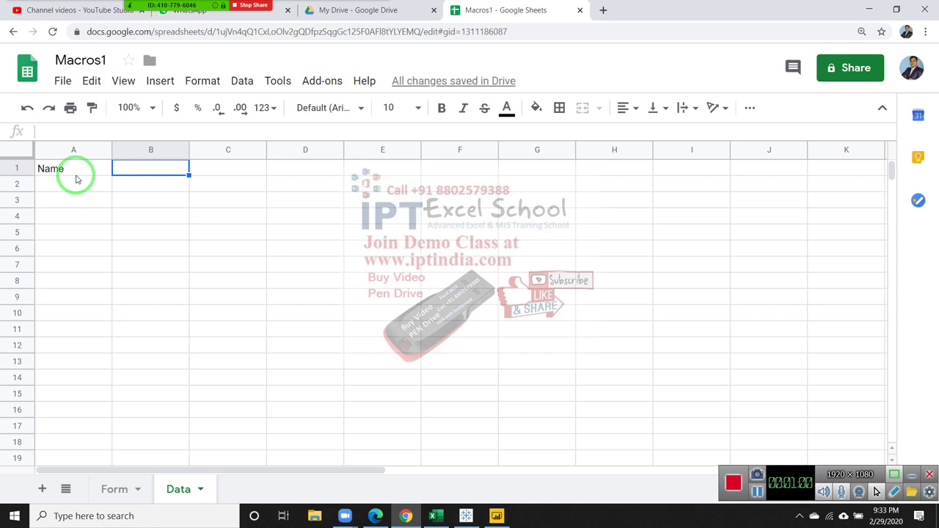
pyautogui.write('City')
pyautogui.press('Tab')
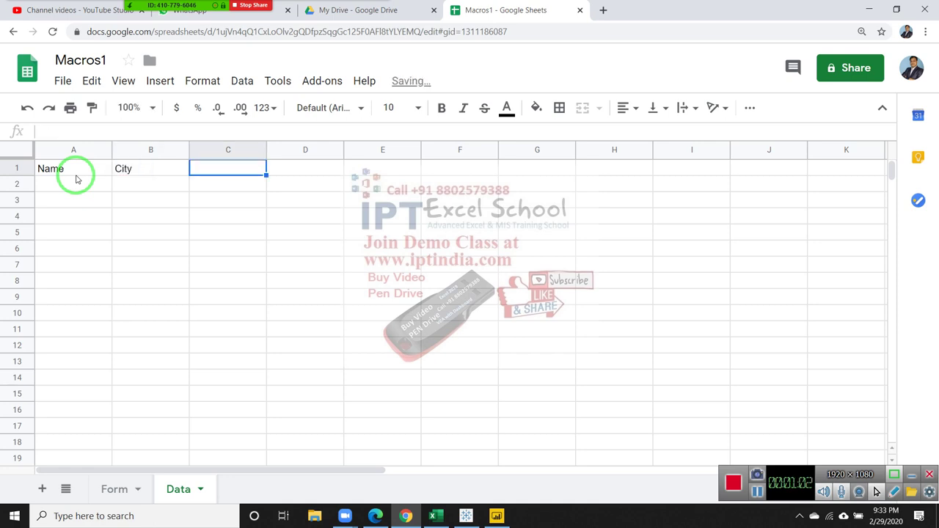
pyautogui.write('Mark')
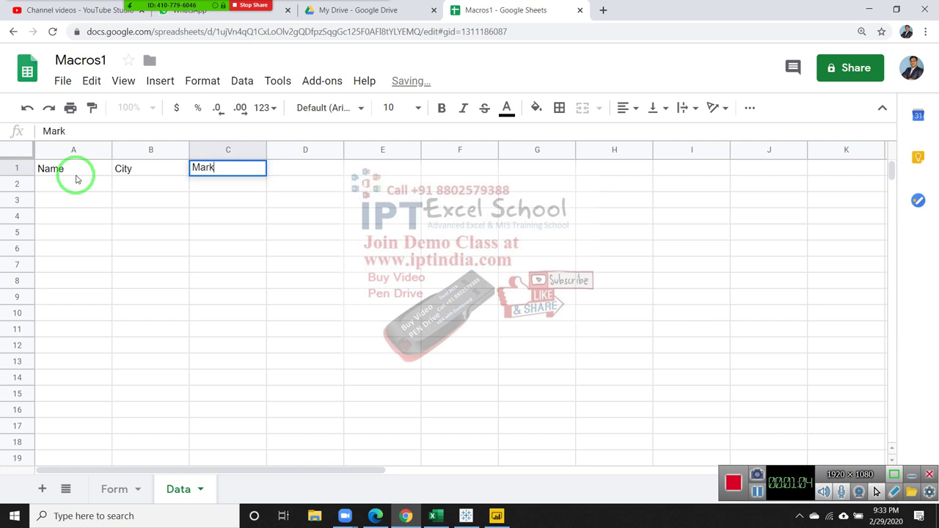
pyautogui.write('s')
pyautogui.press('Return')
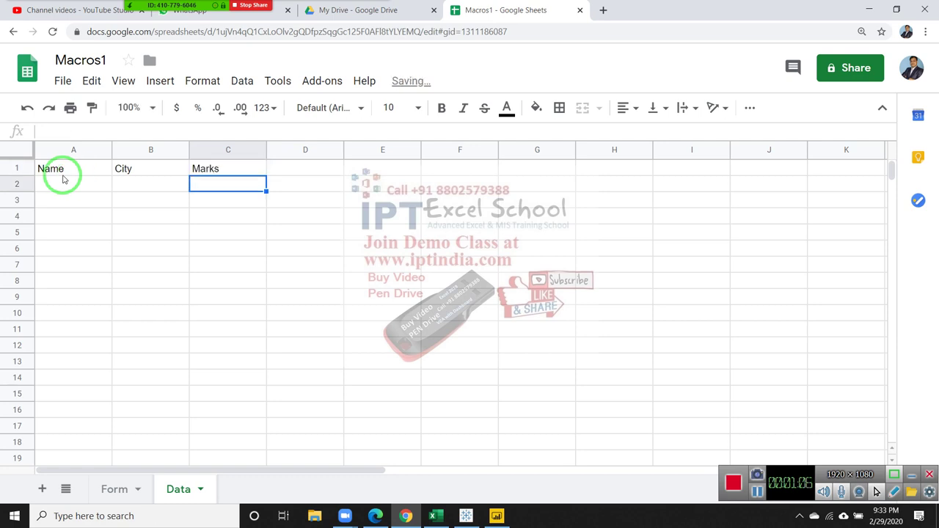
pyautogui.click(124, 493)
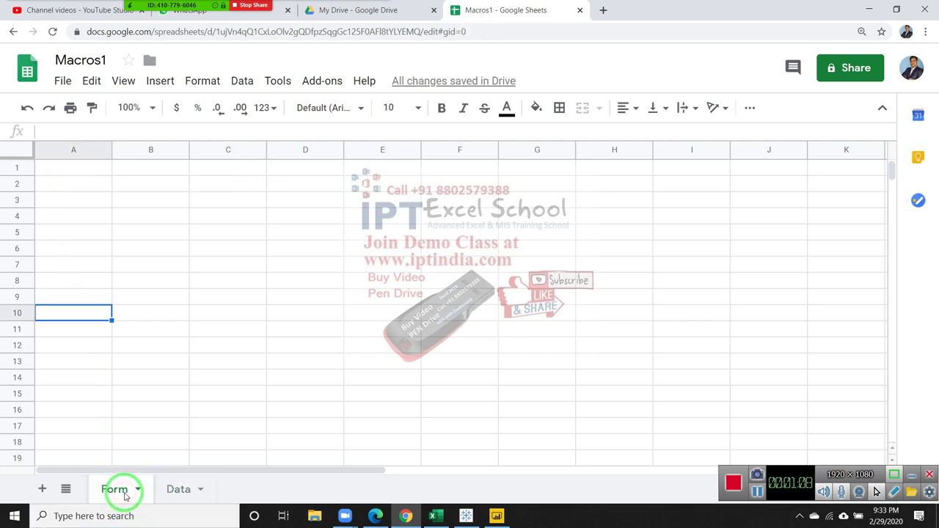
# Enter the Form labels Name in A2, City in A4 and Marks in A7.
pyautogui.click(103, 181)
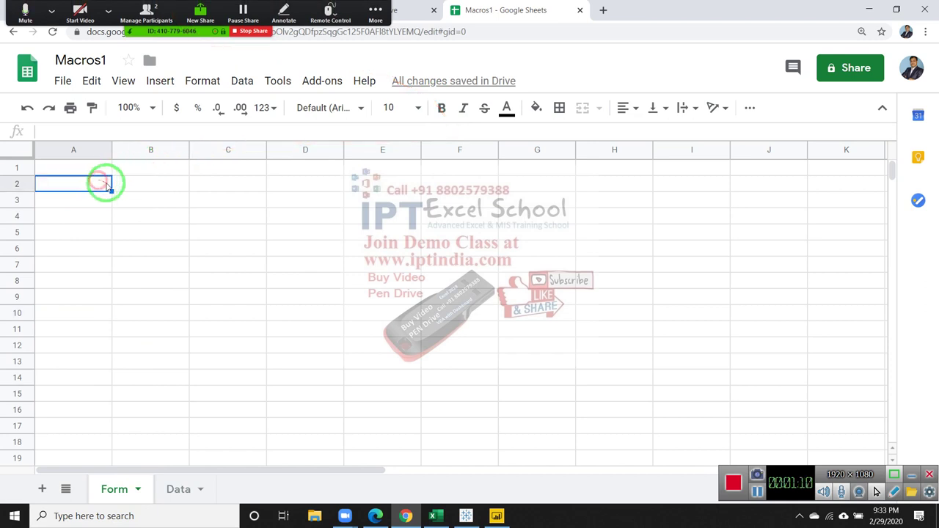
pyautogui.click(156, 200)
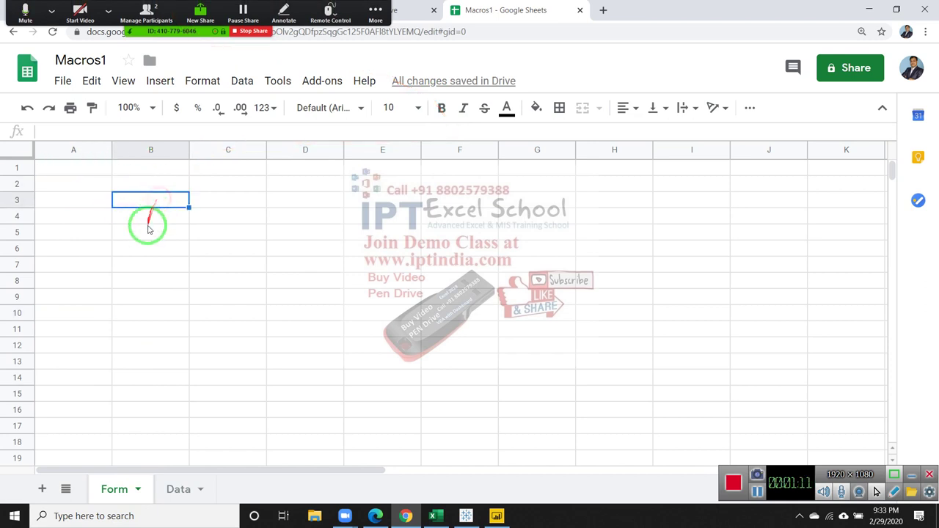
pyautogui.click(82, 187)
pyautogui.write('Namew')
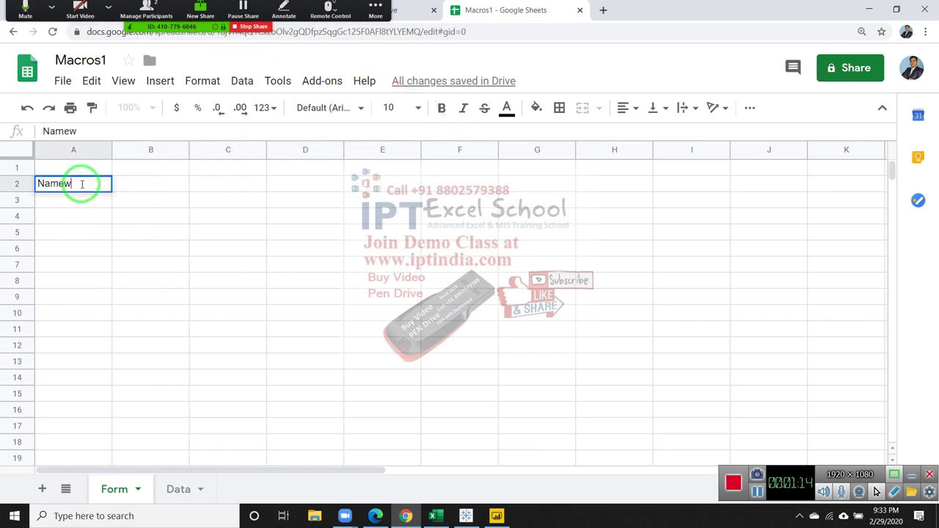
pyautogui.press('Return')
pyautogui.press('Down')
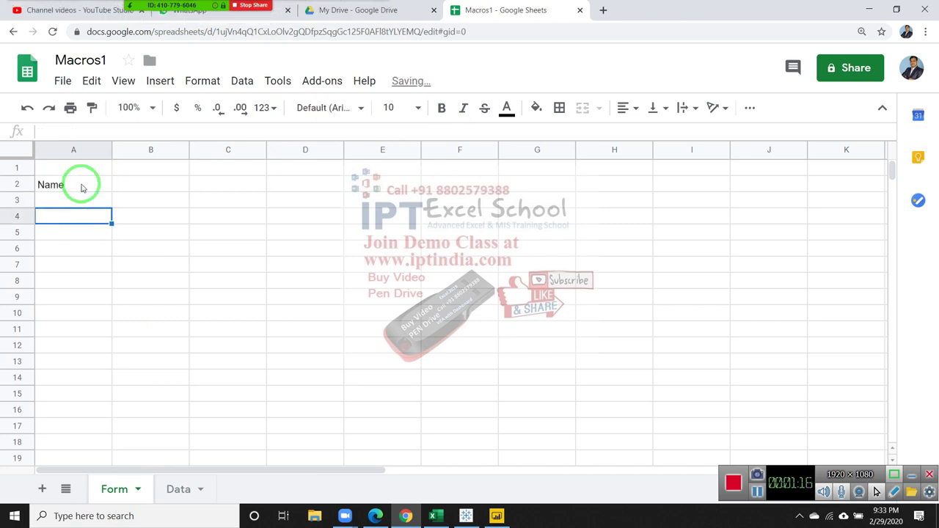
pyautogui.write('Ro')
pyautogui.press('BackSpace')
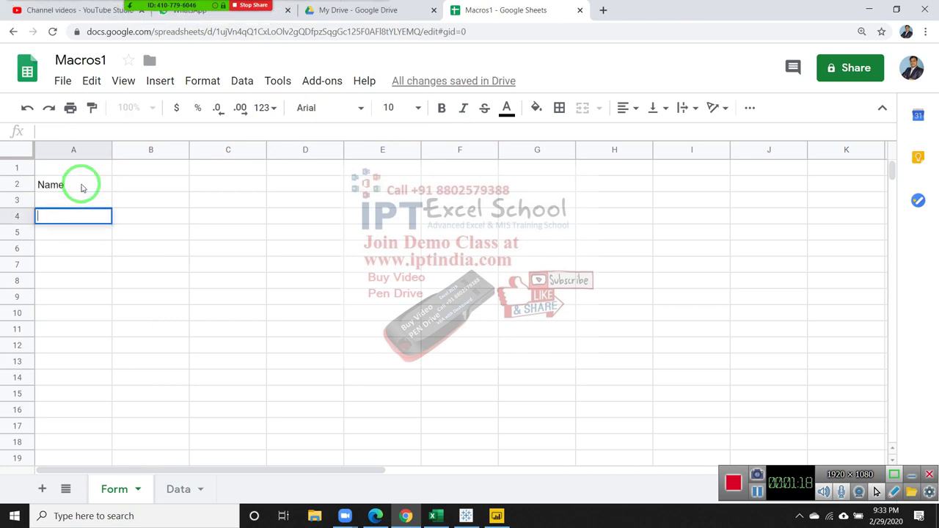
pyautogui.write('City')
pyautogui.press('Return')
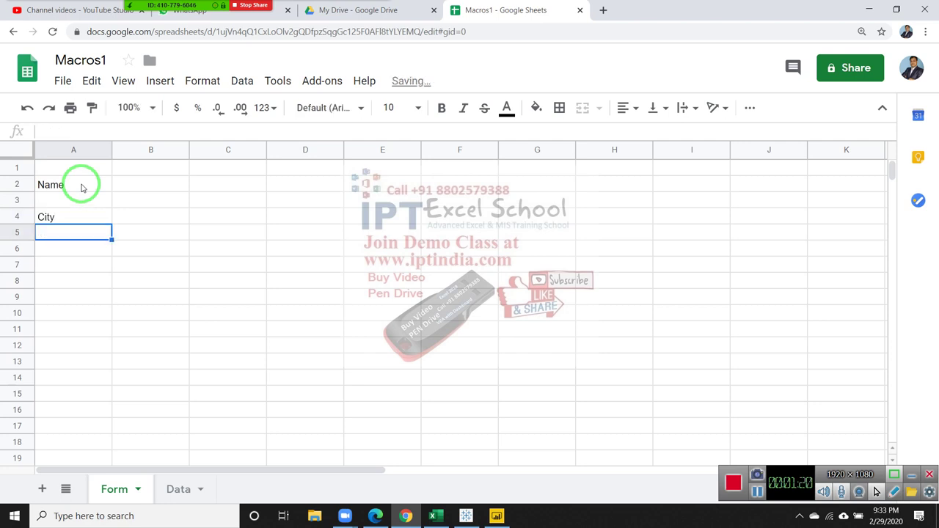
pyautogui.press('Down')
pyautogui.press('Down')
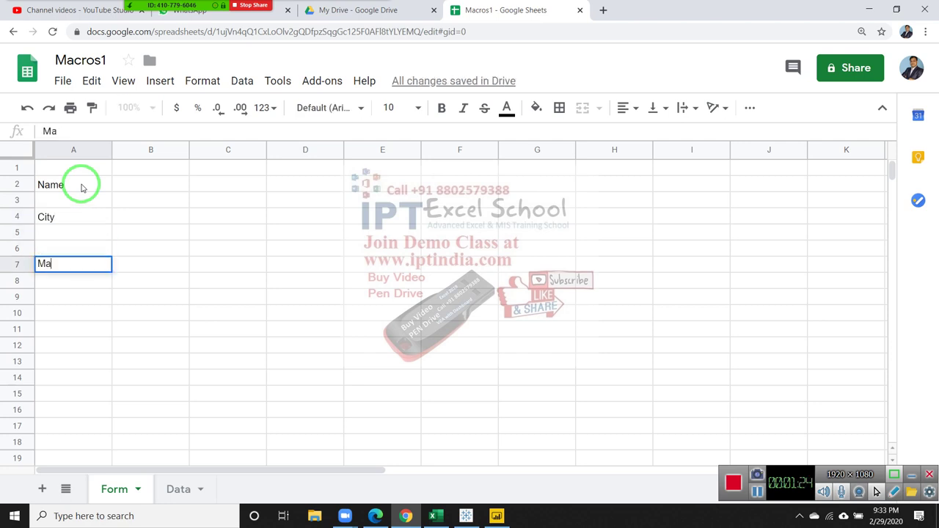
pyautogui.write('rks')
pyautogui.press('Return')
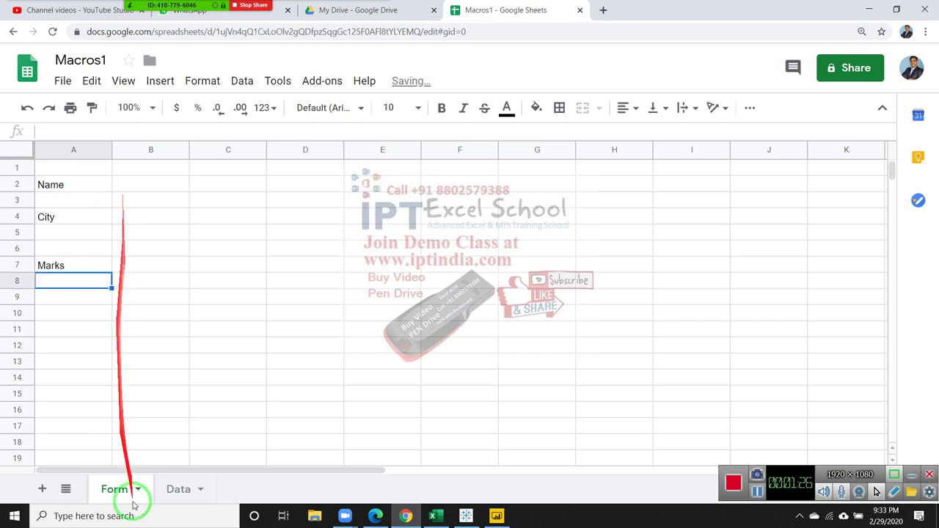
# Compare the Form labels with the Data sheet headers, ending on the Form sheet.
pyautogui.click(176, 491)
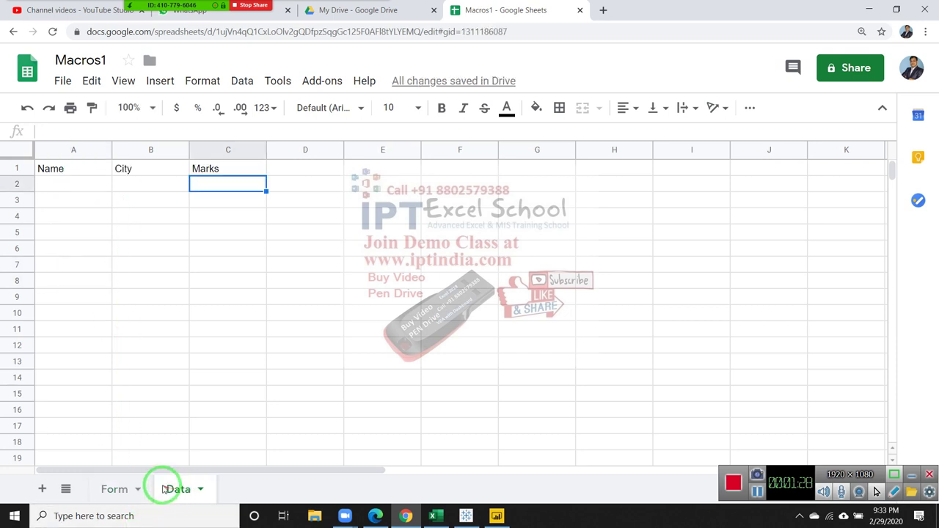
pyautogui.click(50, 183)
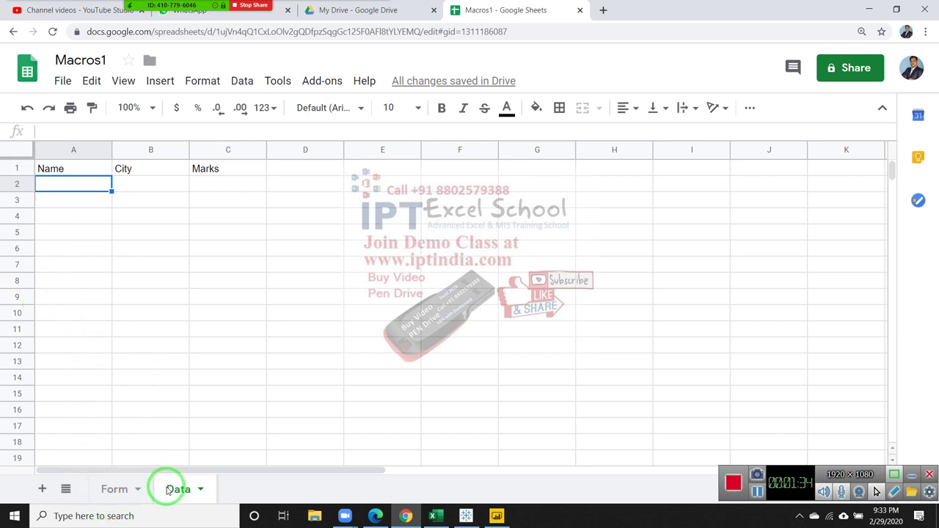
pyautogui.moveTo(167, 490); pyautogui.dragTo(129, 493)
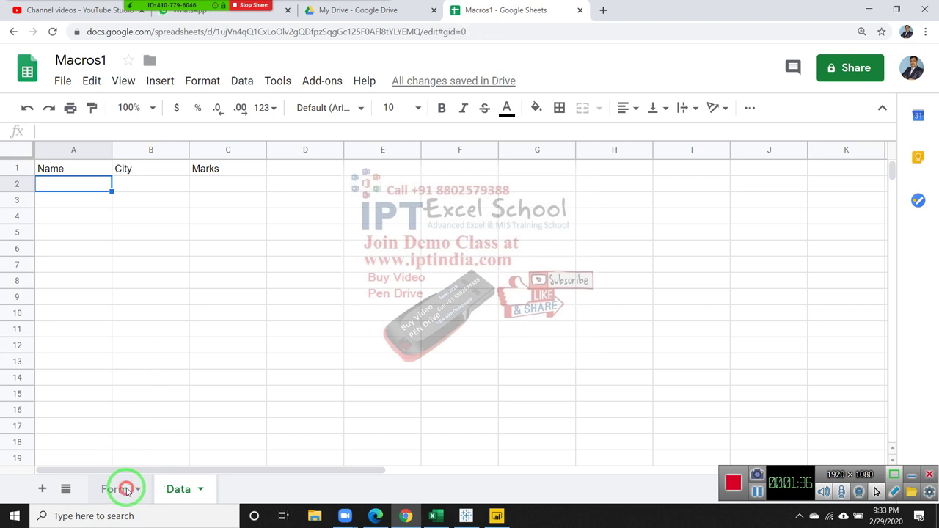
pyautogui.click(126, 492)
pyautogui.click(173, 489)
pyautogui.click(111, 489)
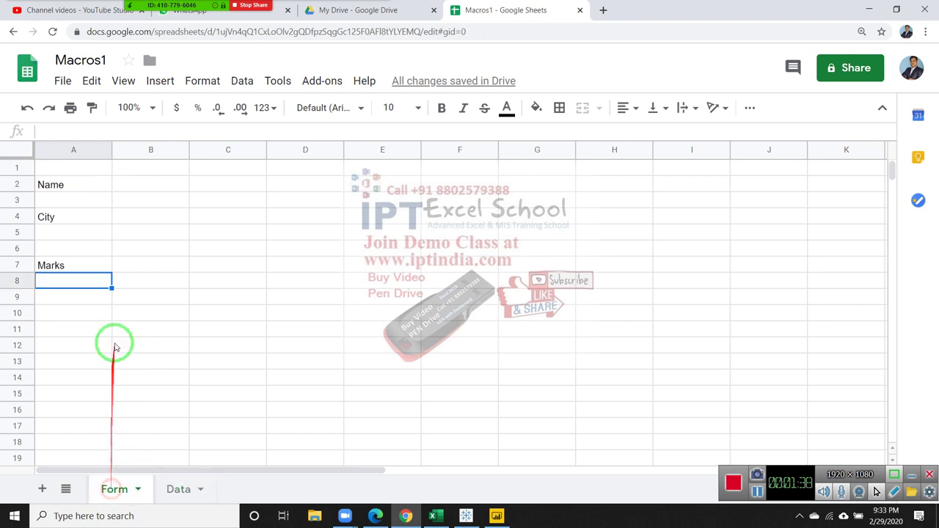
pyautogui.click(137, 178)
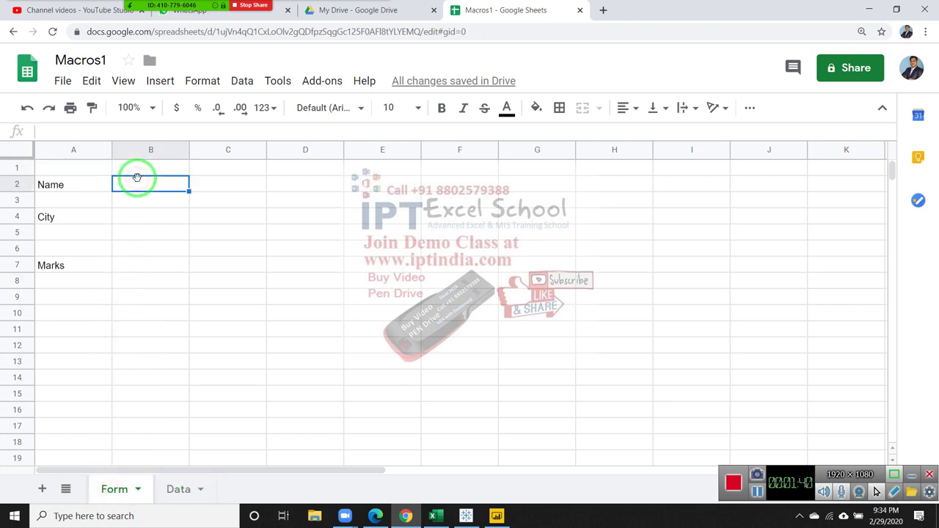
pyautogui.click(83, 282)
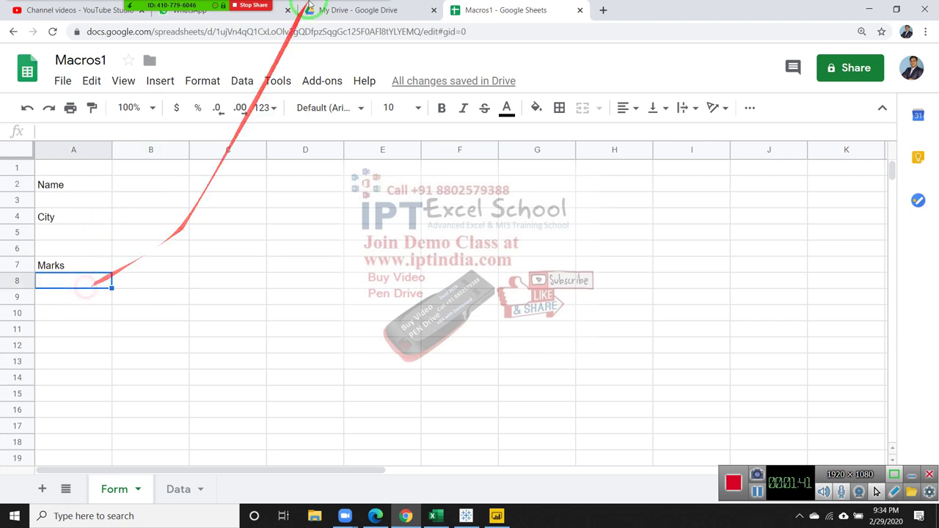
# Start recording a new macro from Tools > Macros.
pyautogui.click(282, 84)
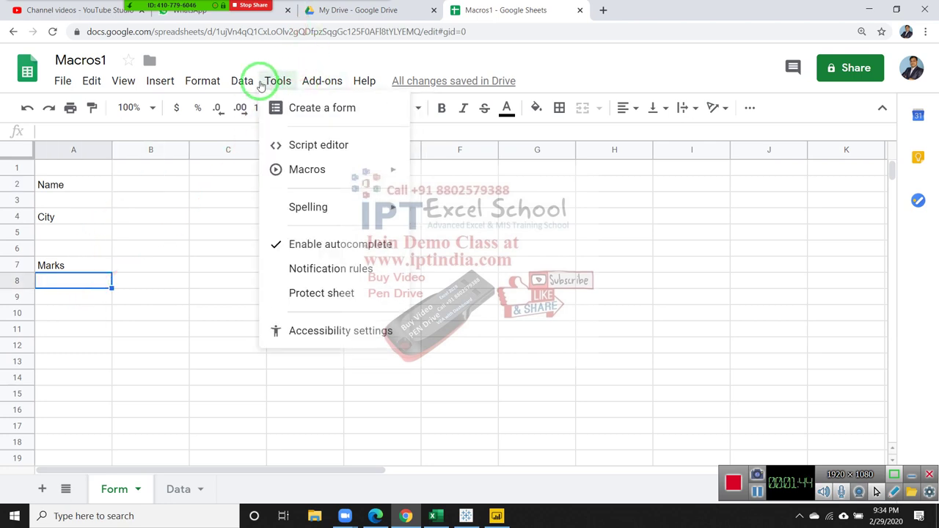
pyautogui.moveTo(306, 111)
pyautogui.moveTo(274, 91)
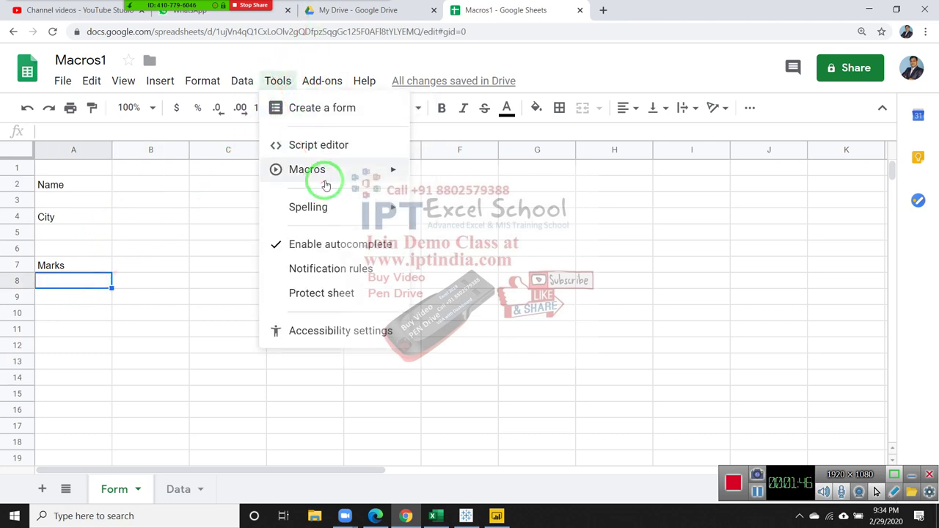
pyautogui.moveTo(342, 176)
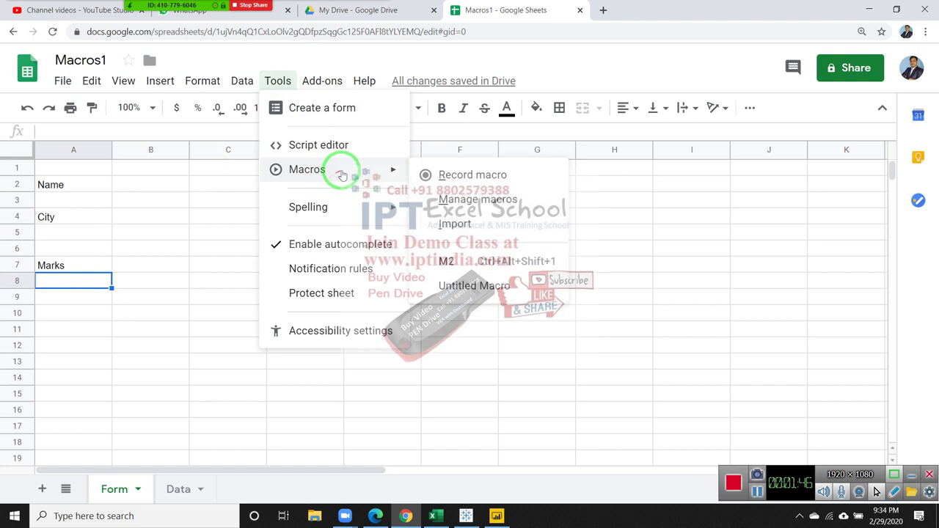
pyautogui.click(448, 178)
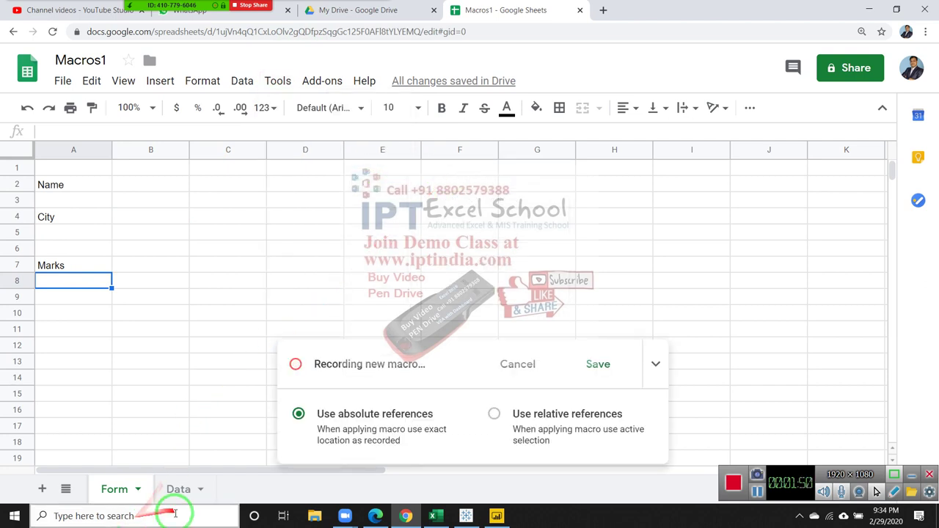
# While recording, insert a new sheet, rename it DD, then delete it.
pyautogui.click(42, 489)
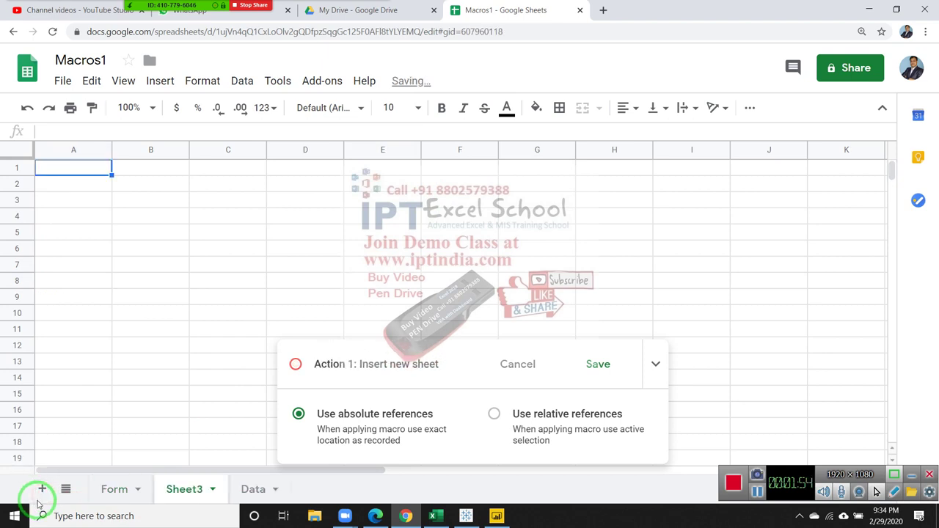
pyautogui.doubleClick(176, 489)
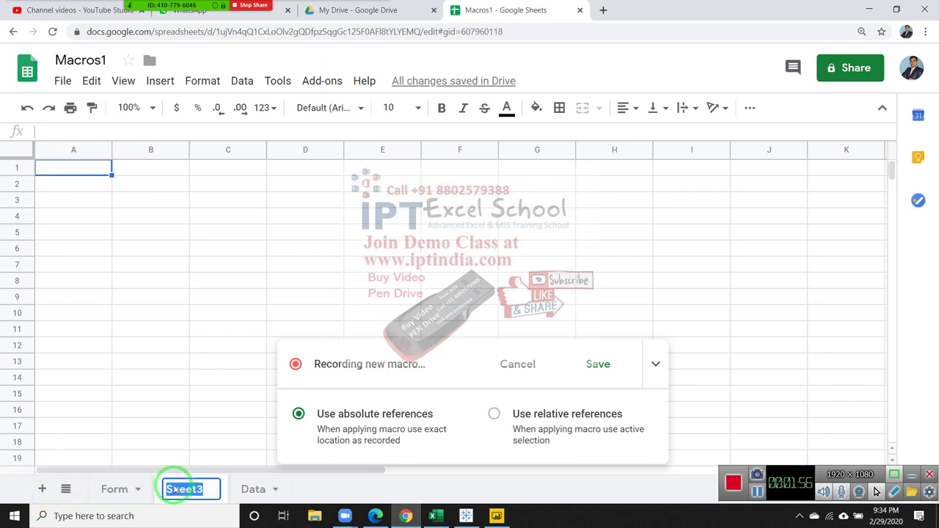
pyautogui.write('Nam')
pyautogui.press('BackSpace')
pyautogui.press('BackSpace')
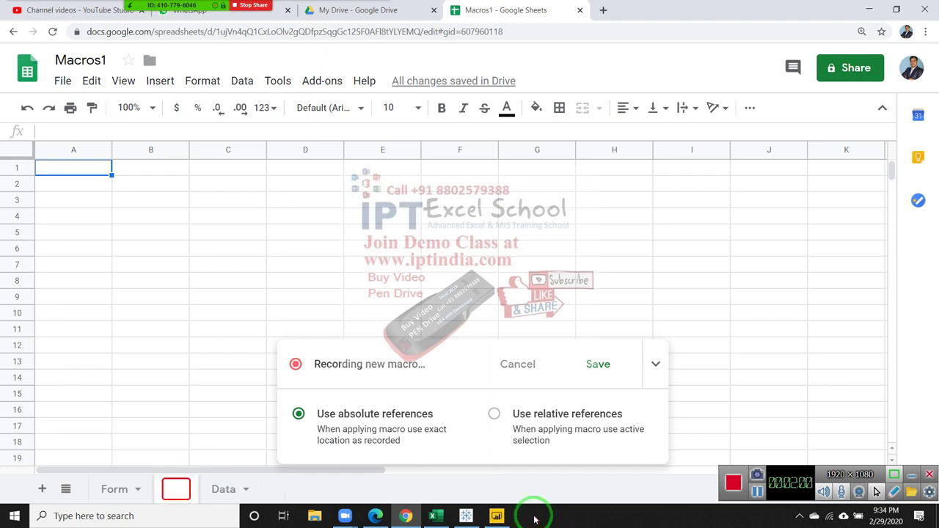
pyautogui.write('DD')
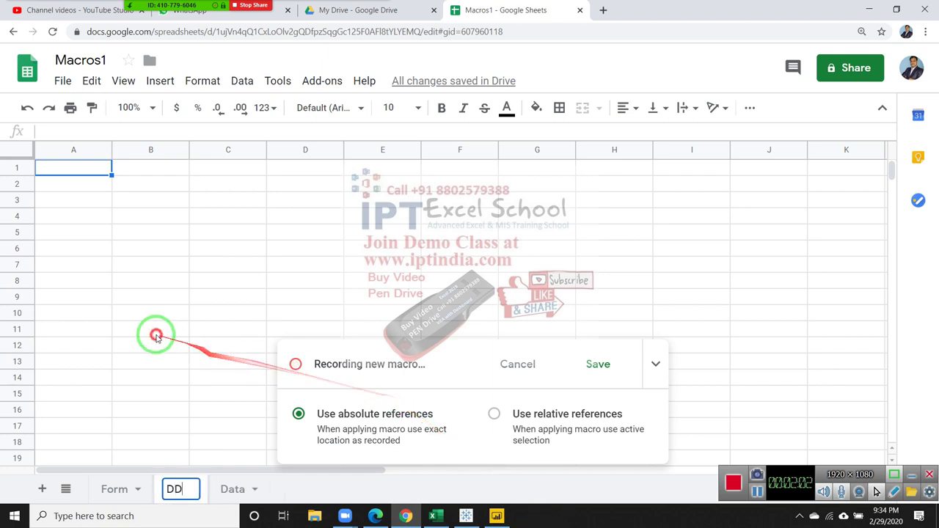
pyautogui.click(154, 330)
pyautogui.rightClick(173, 489)
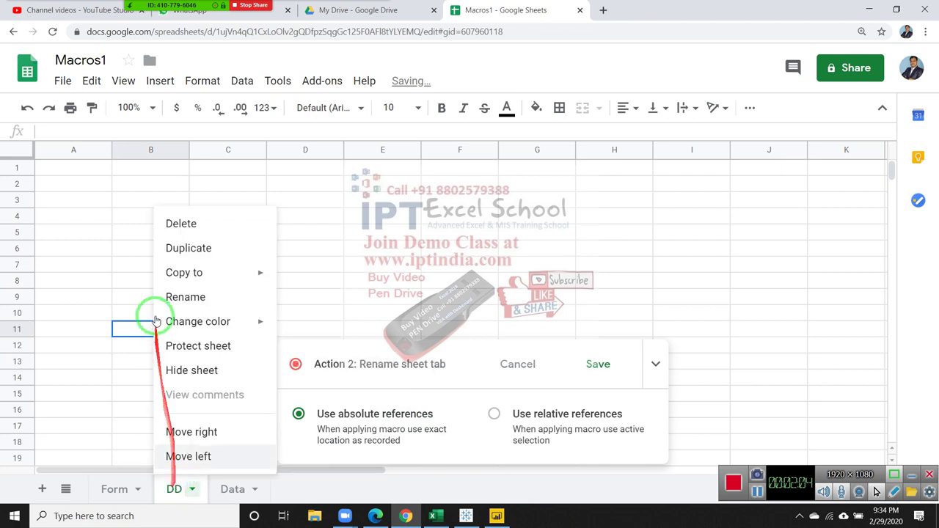
pyautogui.click(182, 224)
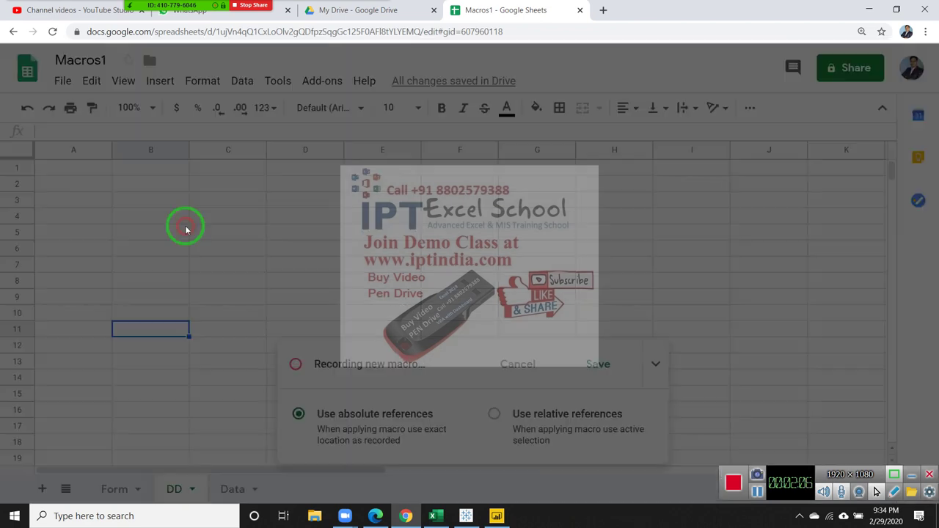
pyautogui.click(655, 322)
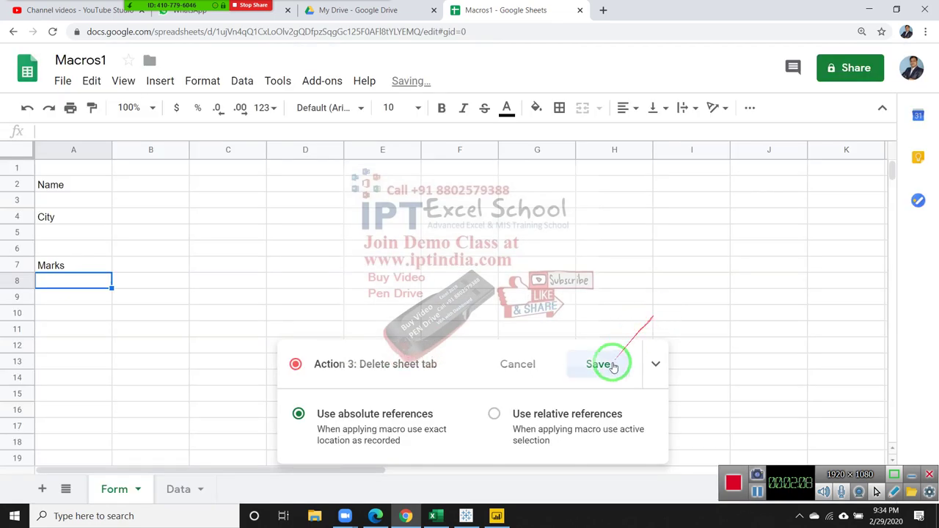
# Stop recording and save the macro under the name Sheet.
pyautogui.click(606, 379)
pyautogui.click(550, 360)
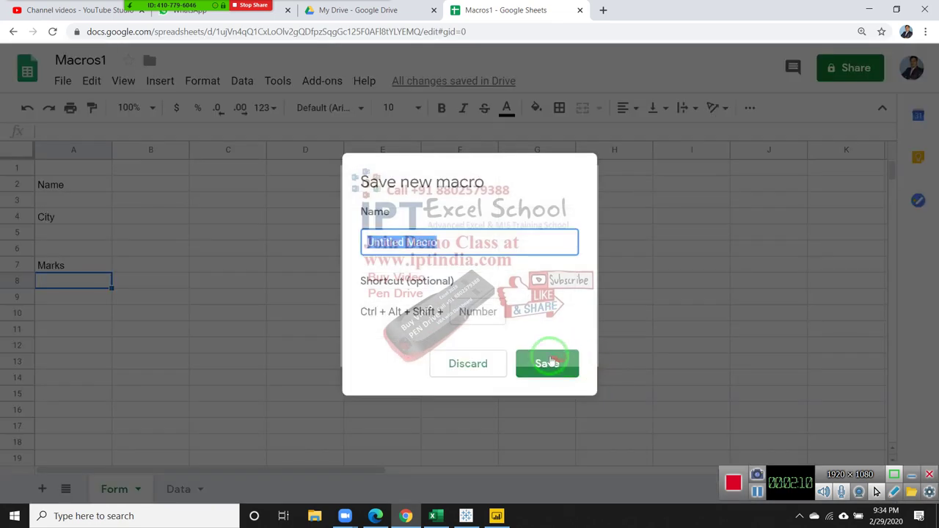
pyautogui.write('Sheet')
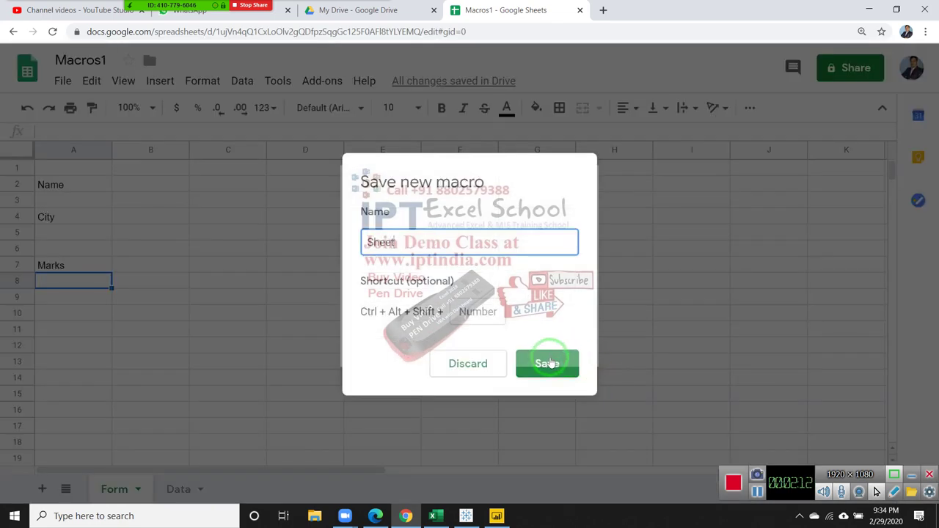
pyautogui.click(549, 363)
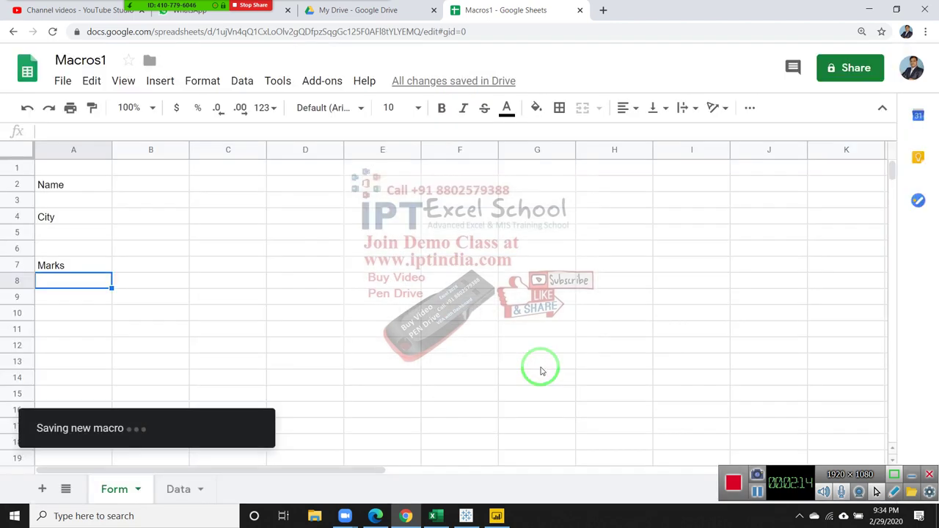
# Open the Sheet macro's script in the Apps Script editor via Manage macros.
pyautogui.click(278, 81)
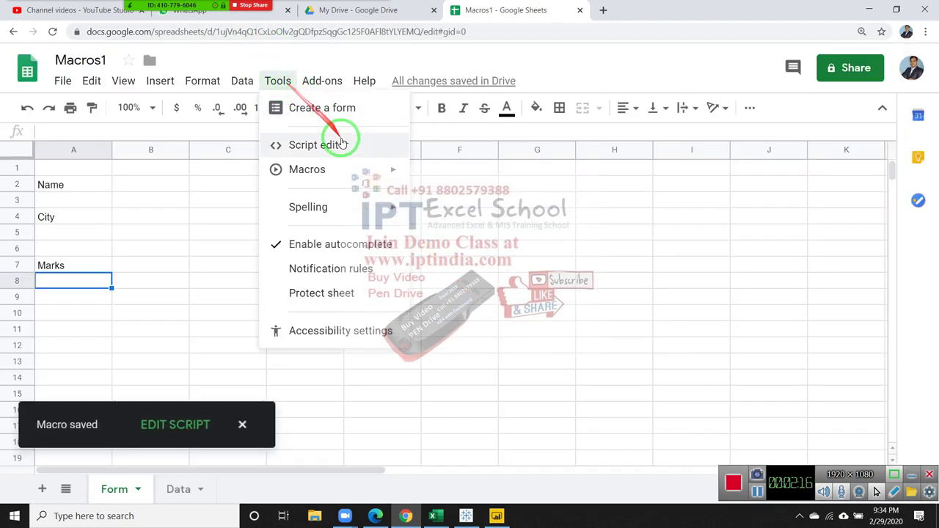
pyautogui.moveTo(354, 170)
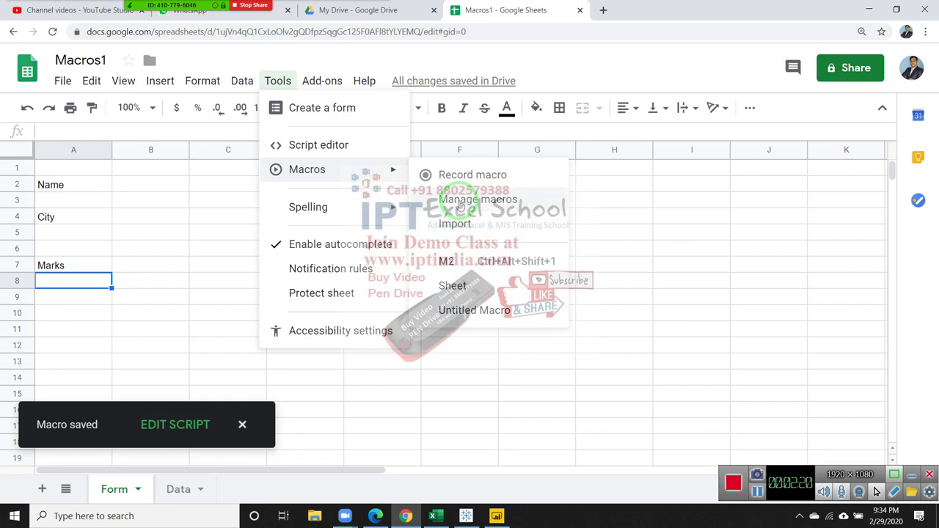
pyautogui.click(459, 204)
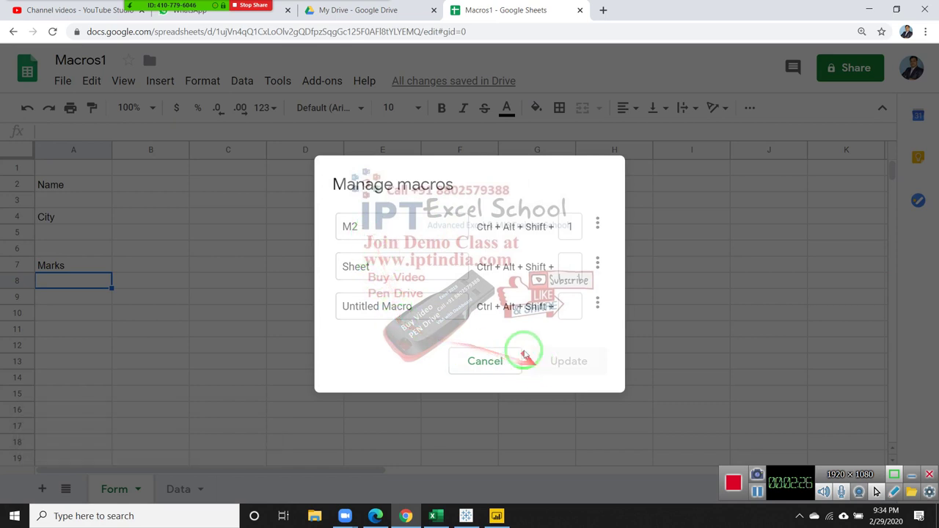
pyautogui.click(597, 266)
pyautogui.click(569, 288)
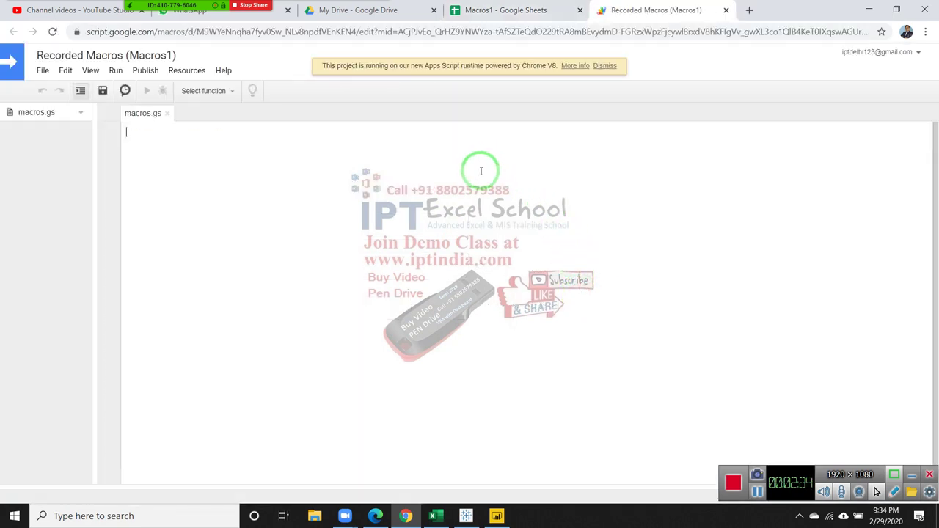
pyautogui.click(433, 191)
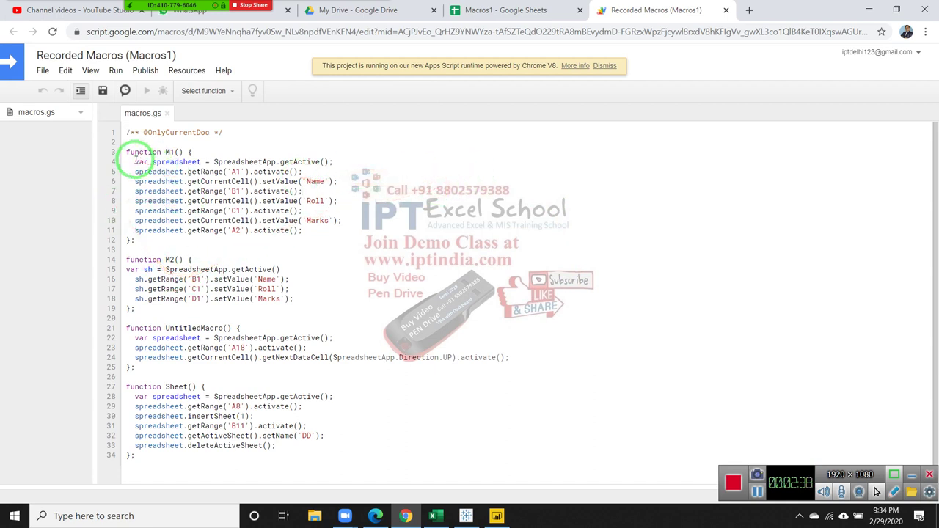
pyautogui.moveTo(135, 162)
pyautogui.mouseDown()
pyautogui.moveTo(188, 162)
pyautogui.moveTo(168, 165)
pyautogui.mouseUp()
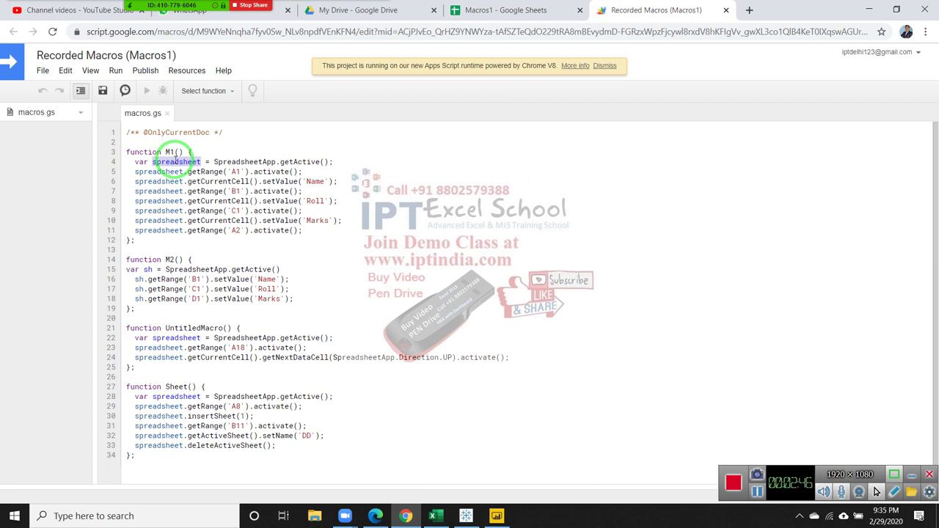
pyautogui.moveTo(198, 163); pyautogui.dragTo(214, 161)
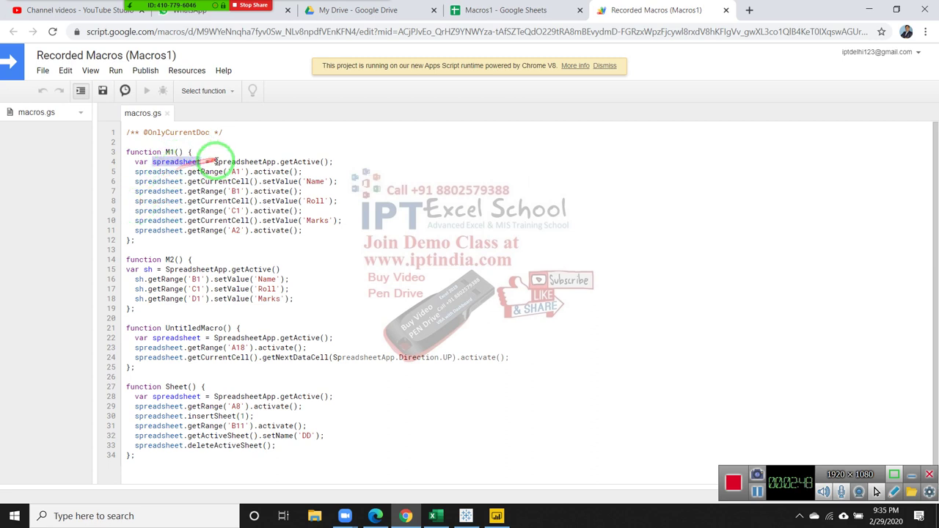
pyautogui.doubleClick(213, 161)
pyautogui.doubleClick(301, 161)
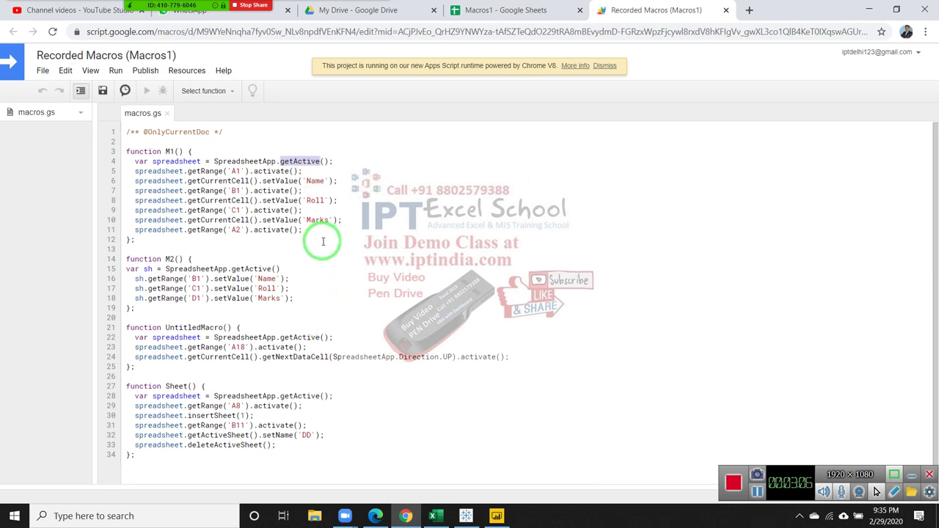
pyautogui.moveTo(402, 334); pyautogui.dragTo(410, 375)
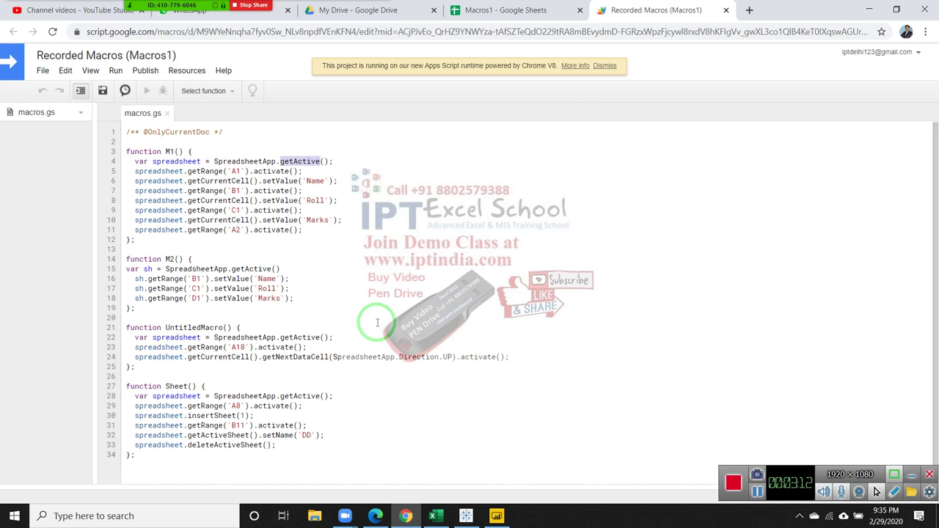
# Highlight the SpreadsheetApp.getActive() line and the insertSheet(1) statement to explain them.
pyautogui.click(199, 426)
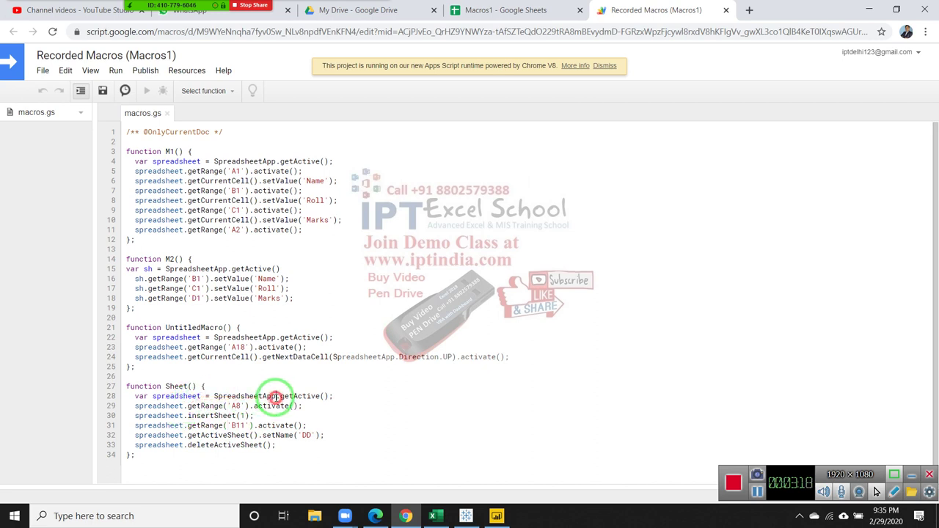
pyautogui.doubleClick(268, 397)
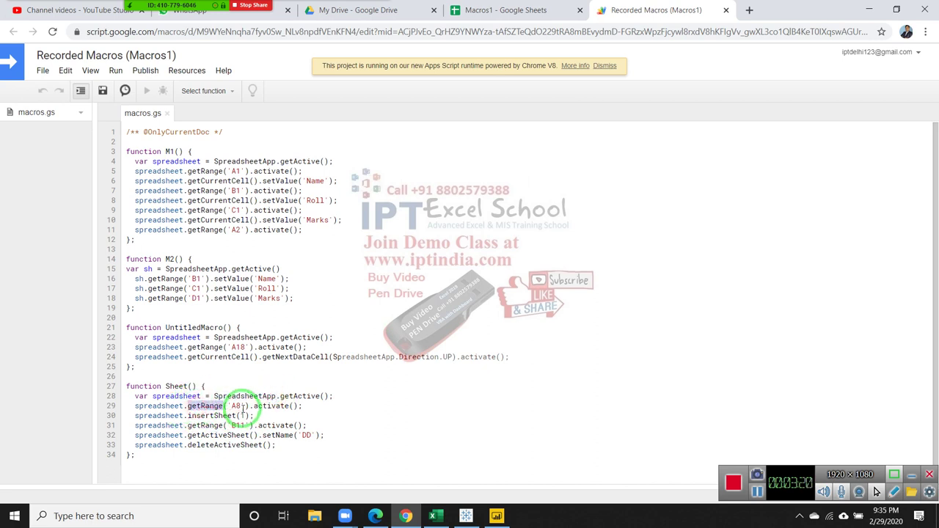
pyautogui.click(213, 416)
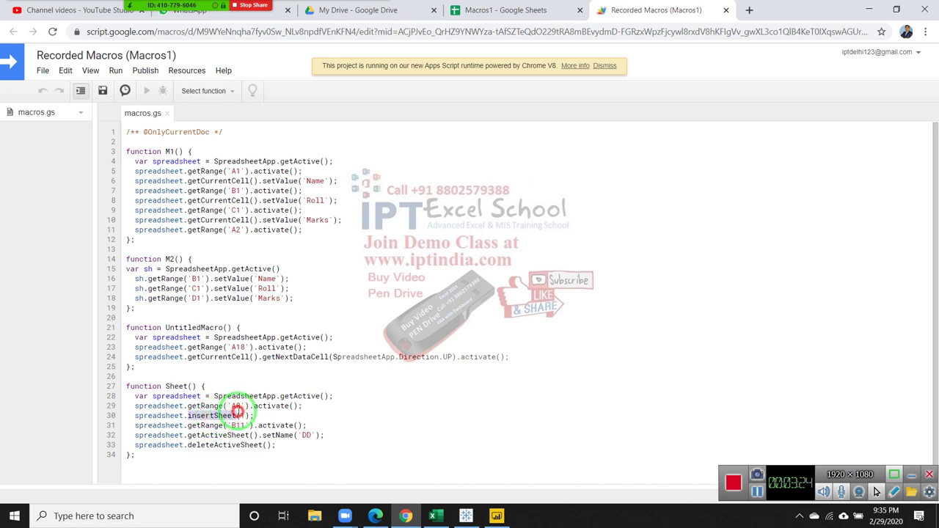
pyautogui.click(238, 413)
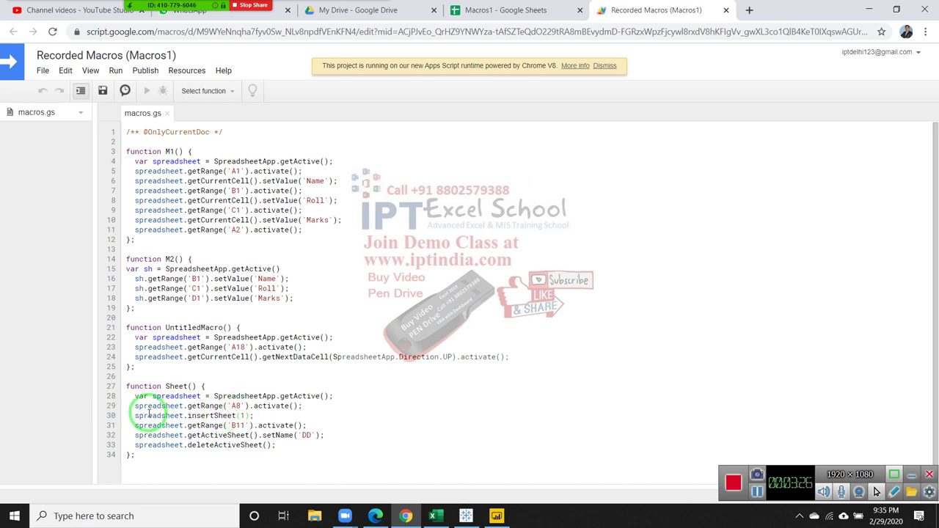
pyautogui.moveTo(139, 413); pyautogui.dragTo(253, 416)
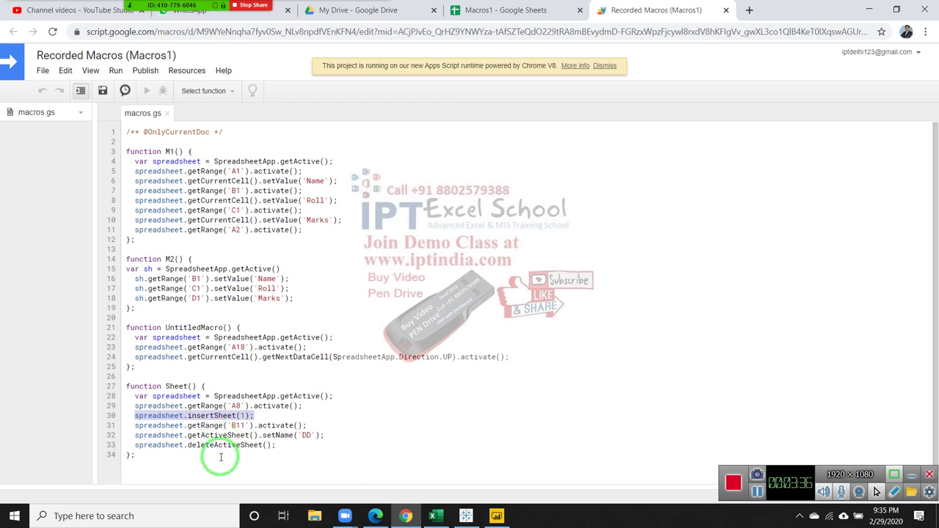
pyautogui.click(170, 415)
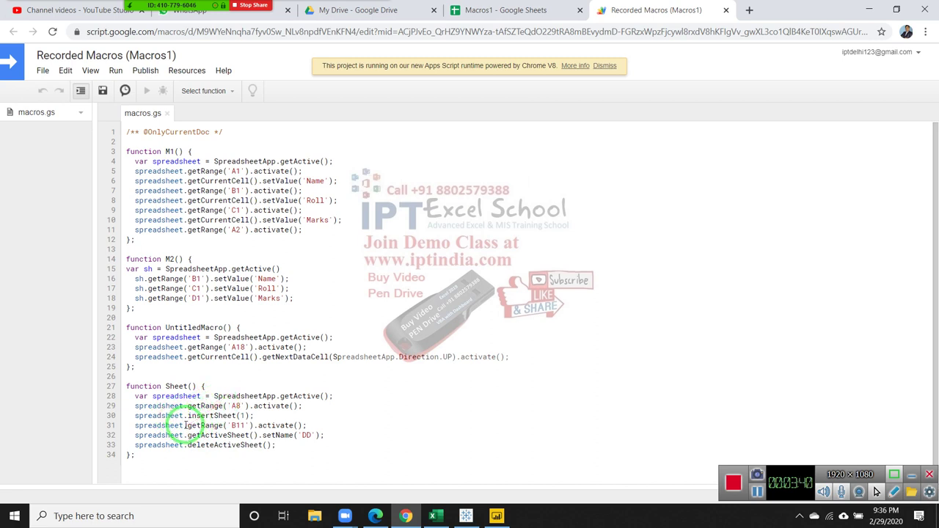
pyautogui.moveTo(152, 395); pyautogui.dragTo(325, 396)
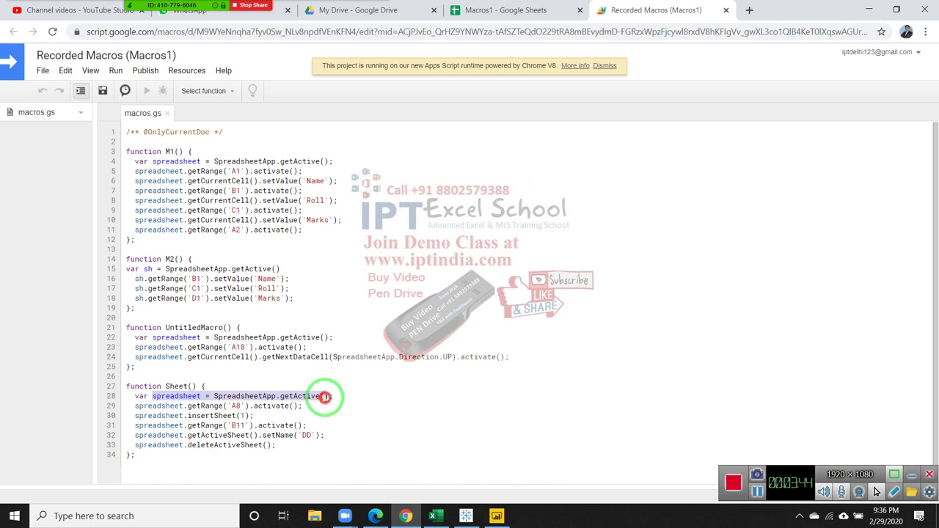
pyautogui.moveTo(325, 396); pyautogui.dragTo(160, 399)
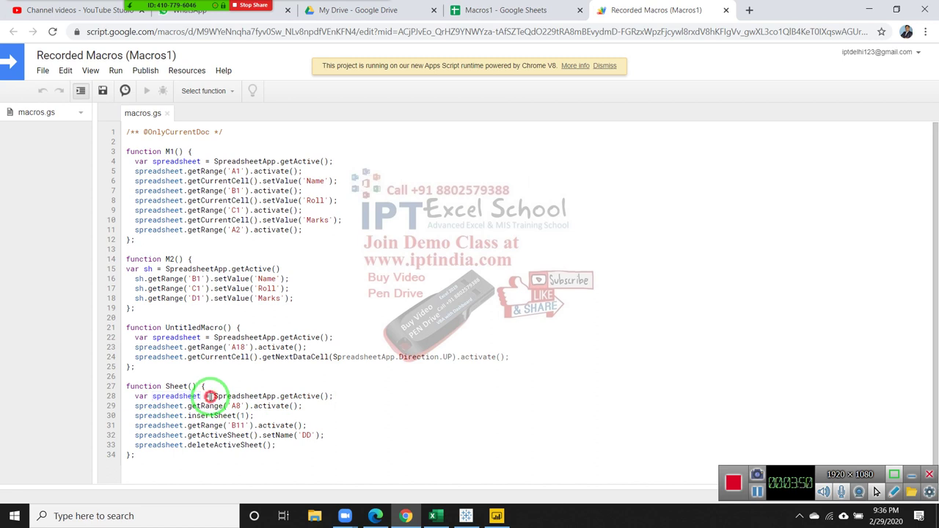
pyautogui.moveTo(209, 396); pyautogui.dragTo(325, 396)
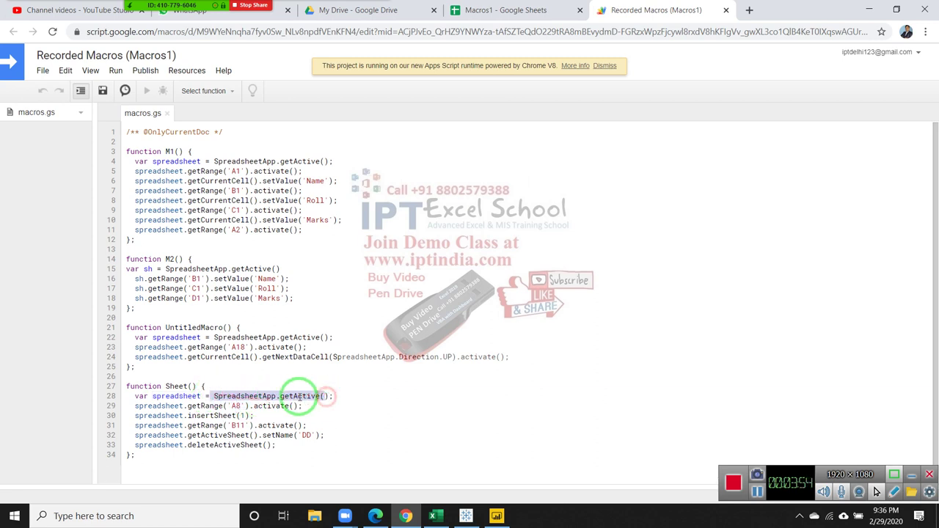
pyautogui.click(183, 396)
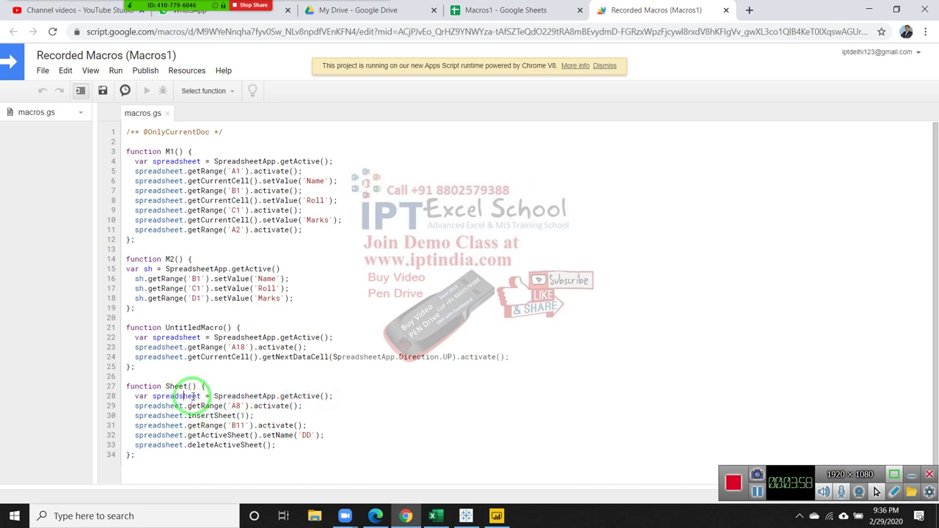
# Point out the spreadsheet variable, insertSheet index, setName and deleteActiveSheet calls on lines 29–33.
pyautogui.click(177, 404)
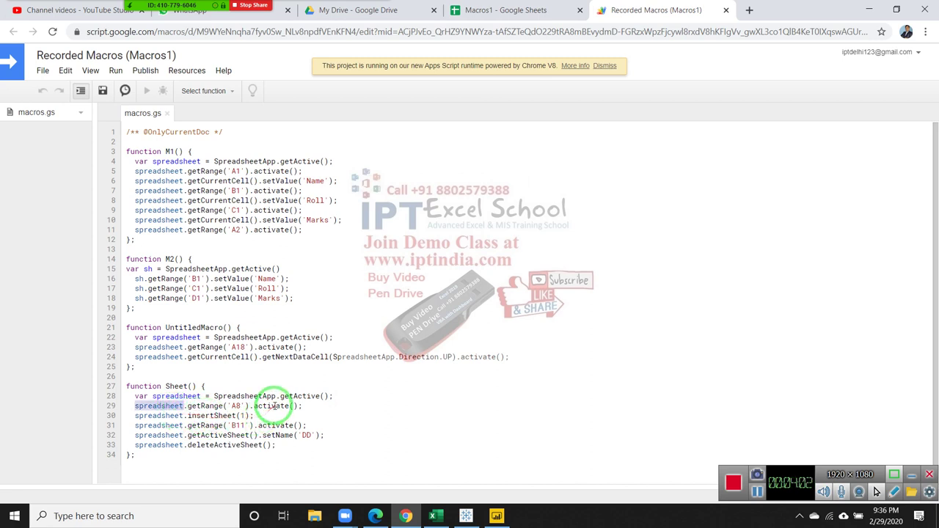
pyautogui.click(144, 416)
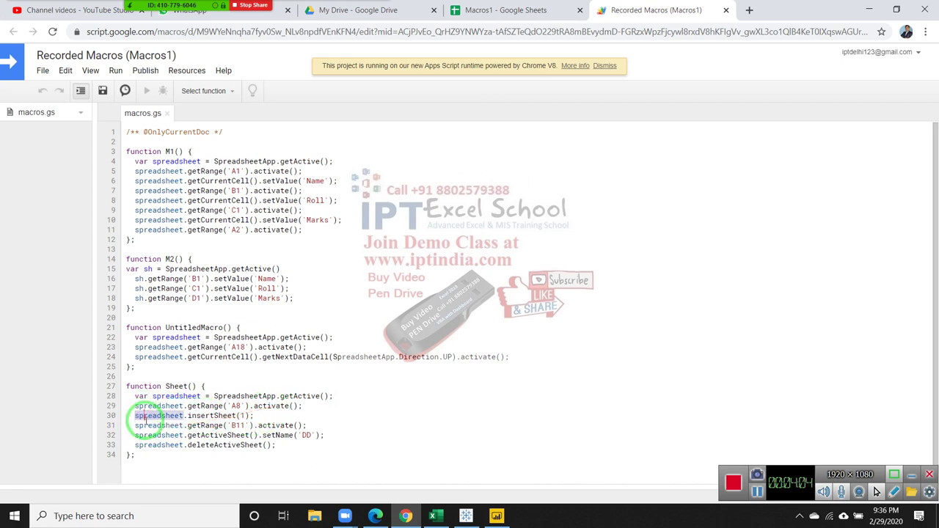
pyautogui.click(242, 416)
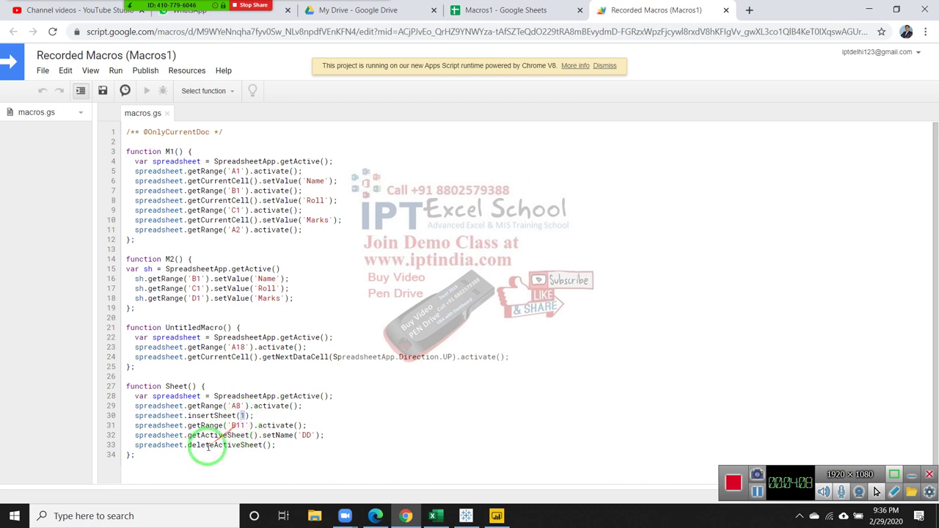
pyautogui.doubleClick(167, 426)
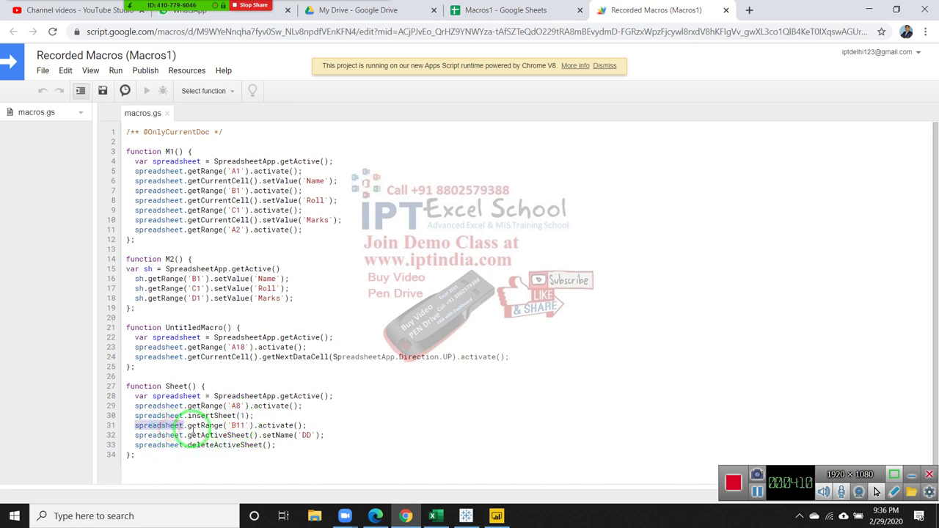
pyautogui.click(220, 433)
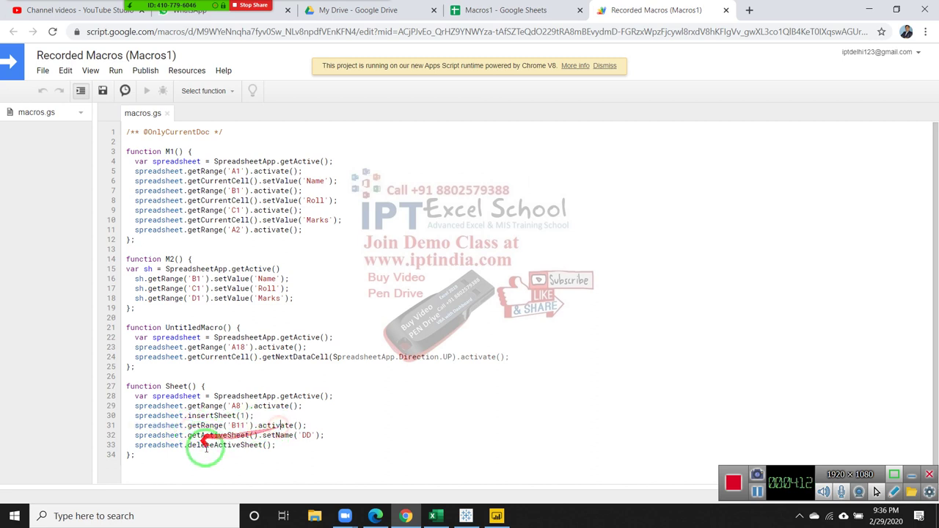
pyautogui.doubleClick(277, 435)
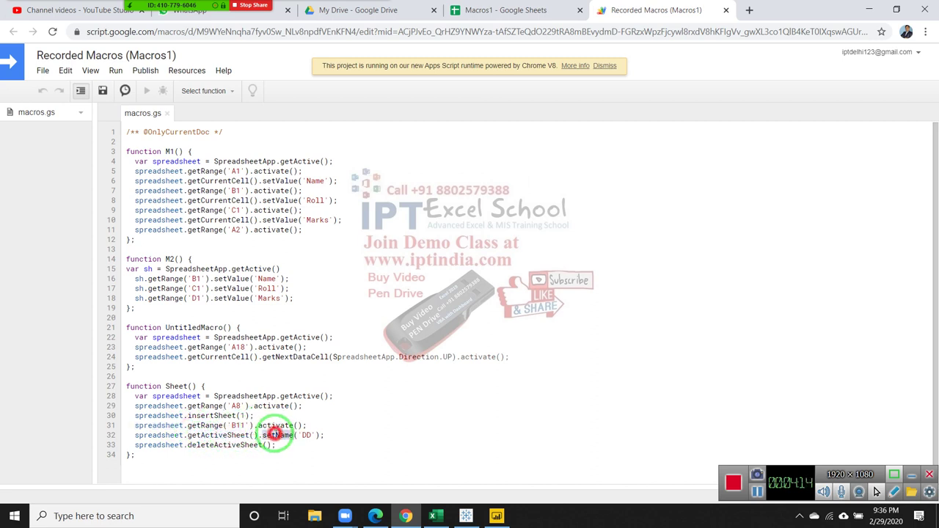
pyautogui.moveTo(272, 451); pyautogui.dragTo(199, 453)
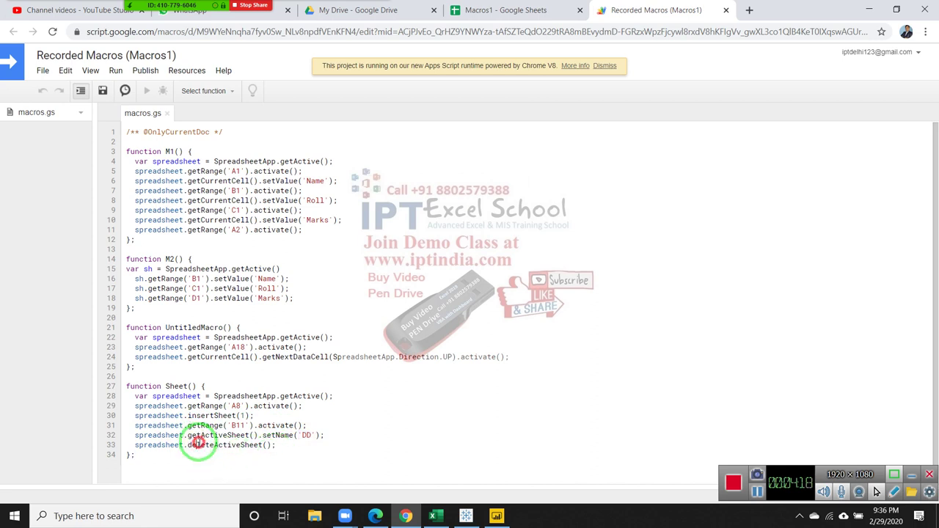
pyautogui.doubleClick(198, 444)
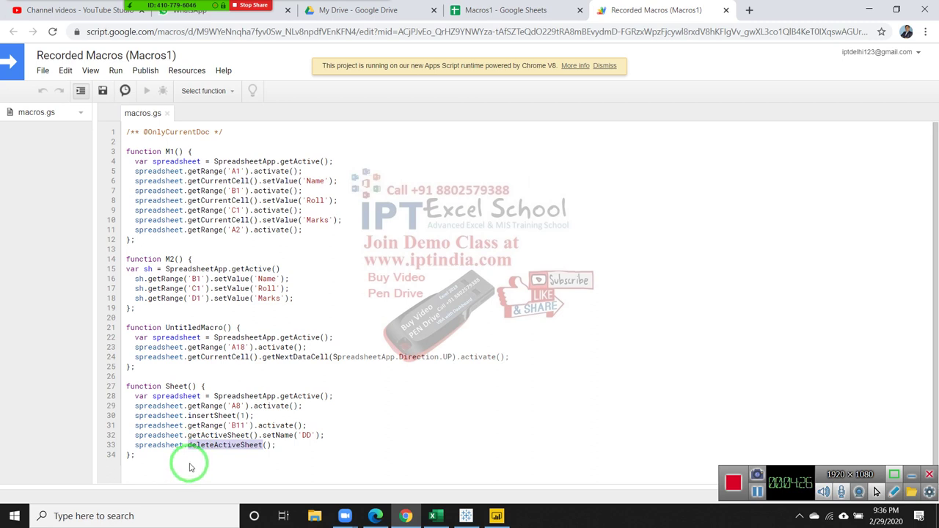
pyautogui.click(188, 468)
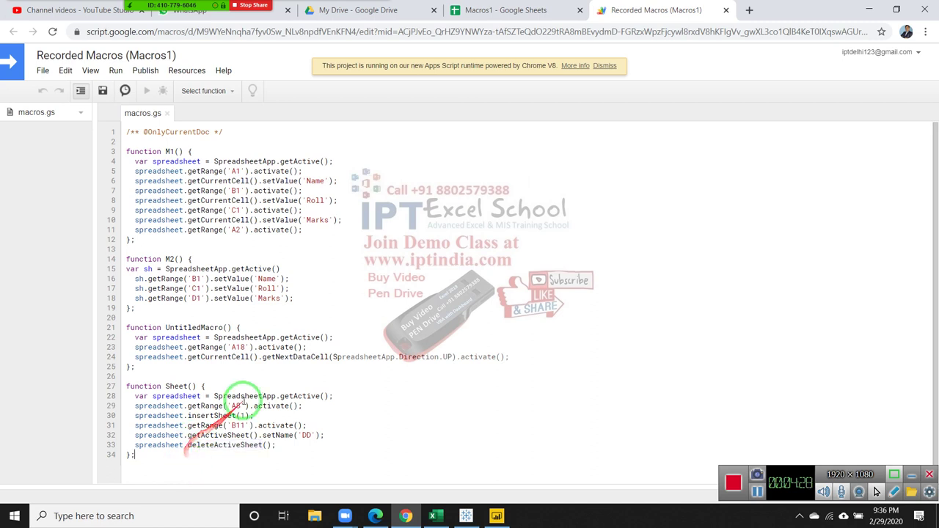
# Switch back to the Macros1 spreadsheet tab.
pyautogui.moveTo(236, 405); pyautogui.dragTo(167, 478)
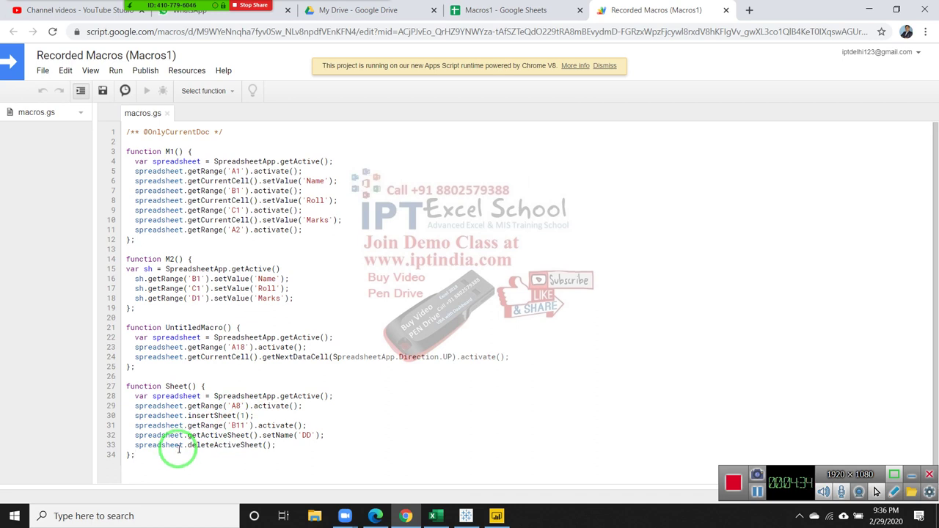
pyautogui.click(178, 449)
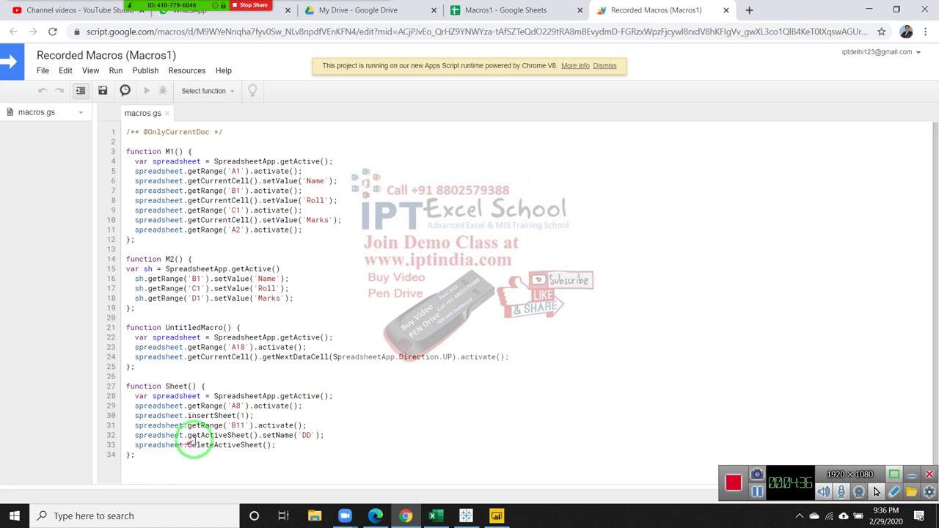
pyautogui.moveTo(195, 440); pyautogui.dragTo(308, 168)
pyautogui.moveTo(866, 31); pyautogui.dragTo(550, 42)
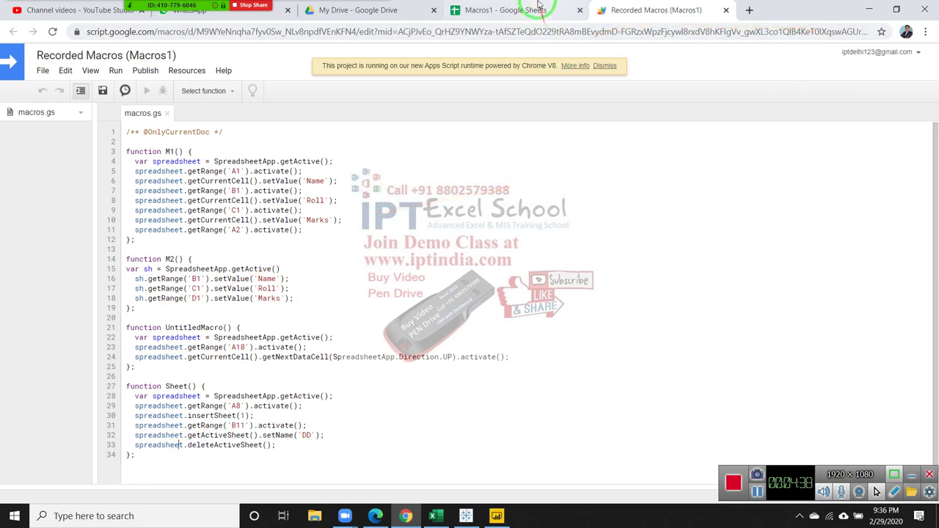
pyautogui.click(539, 11)
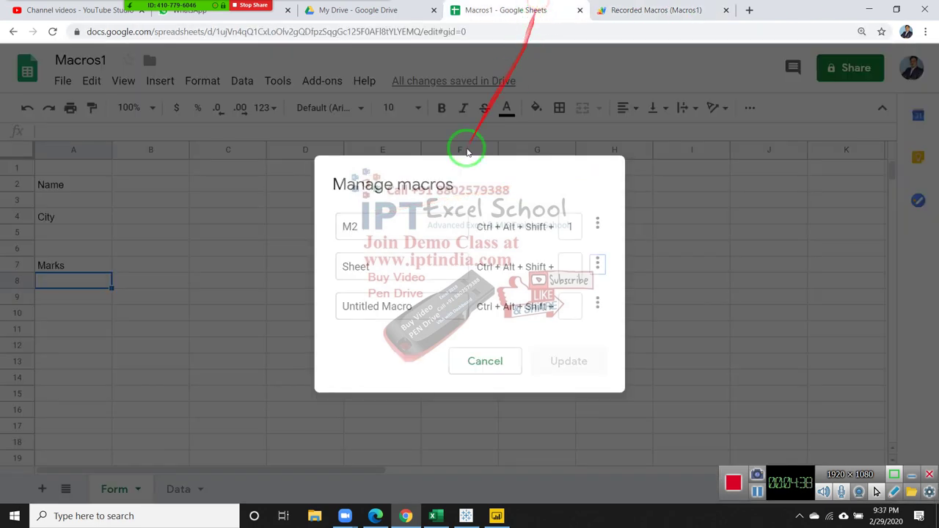
# Close Manage macros and record a new macro that switches to the Data sheet.
pyautogui.click(480, 363)
pyautogui.moveTo(476, 375)
pyautogui.mouseDown()
pyautogui.moveTo(283, 358)
pyautogui.moveTo(121, 490)
pyautogui.moveTo(373, 86)
pyautogui.mouseUp()
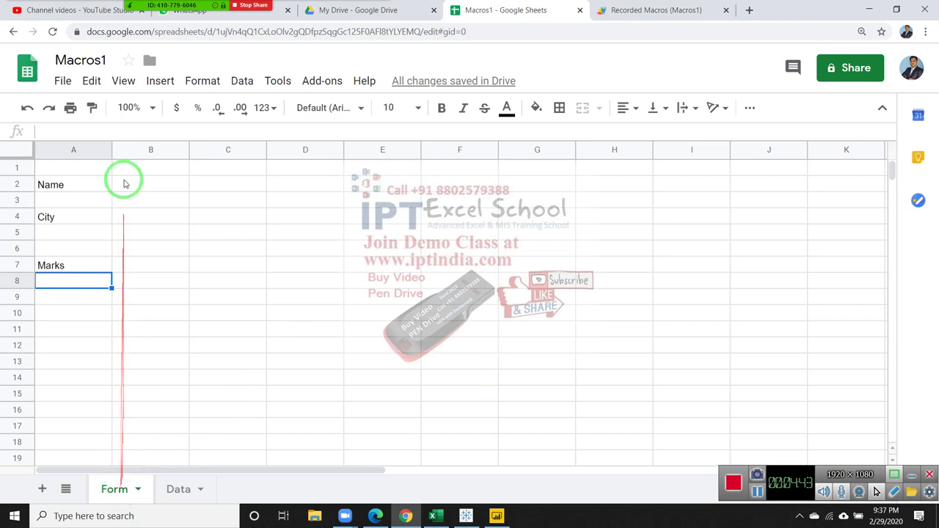
pyautogui.click(279, 82)
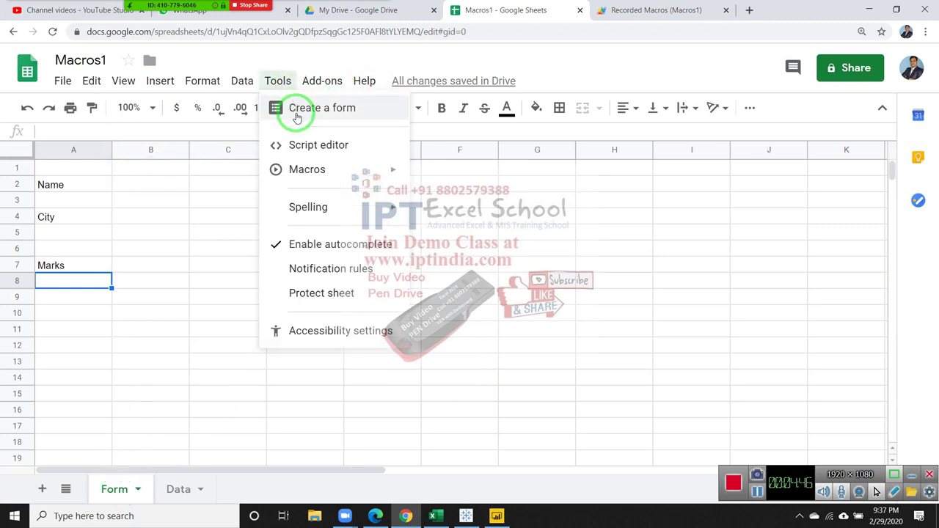
pyautogui.moveTo(342, 168)
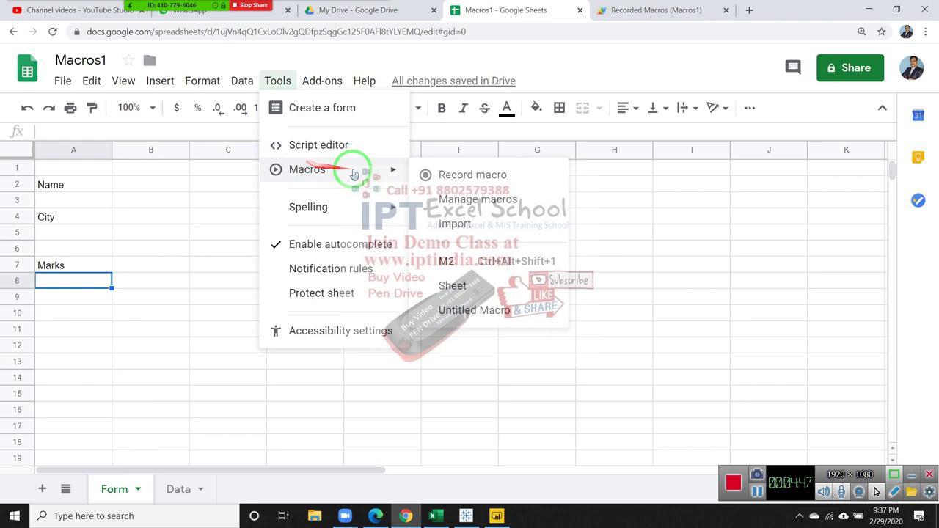
pyautogui.click(470, 176)
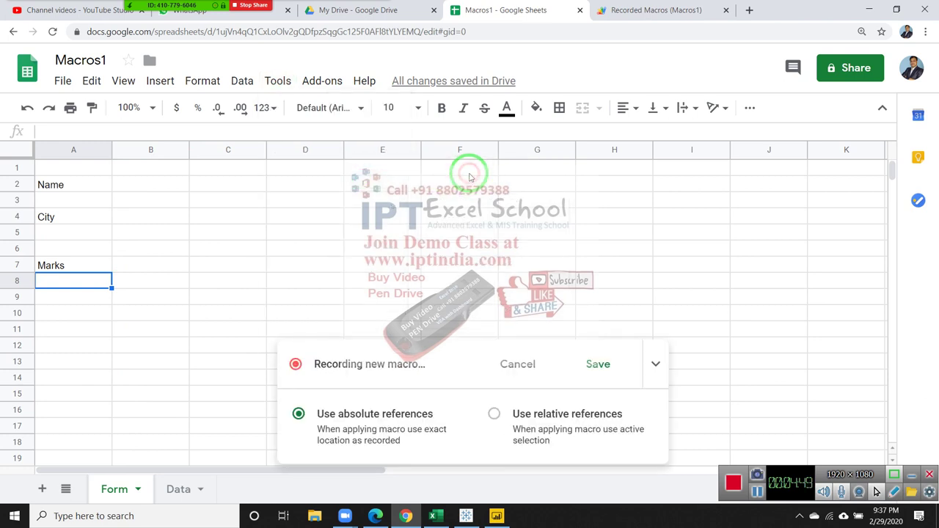
pyautogui.click(187, 497)
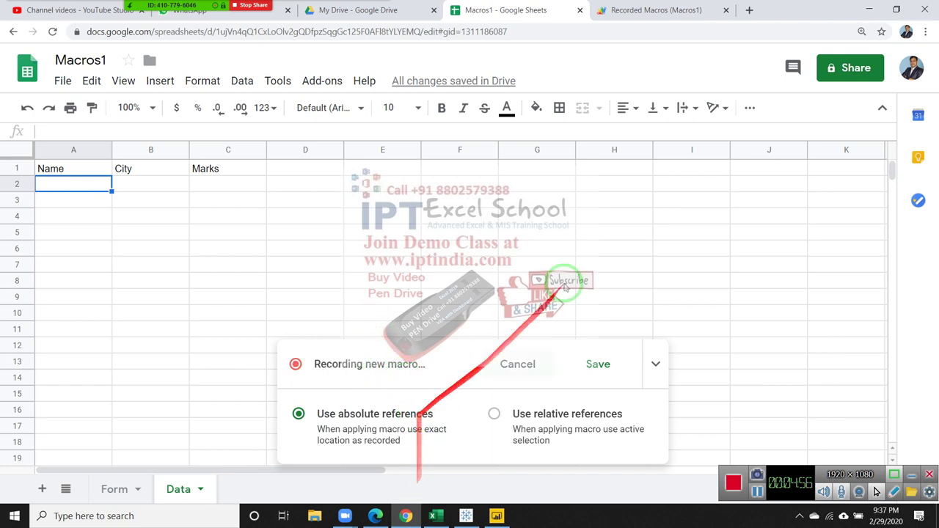
# Save the new macro under a new name, then return to the Apps Script project.
pyautogui.click(652, 10)
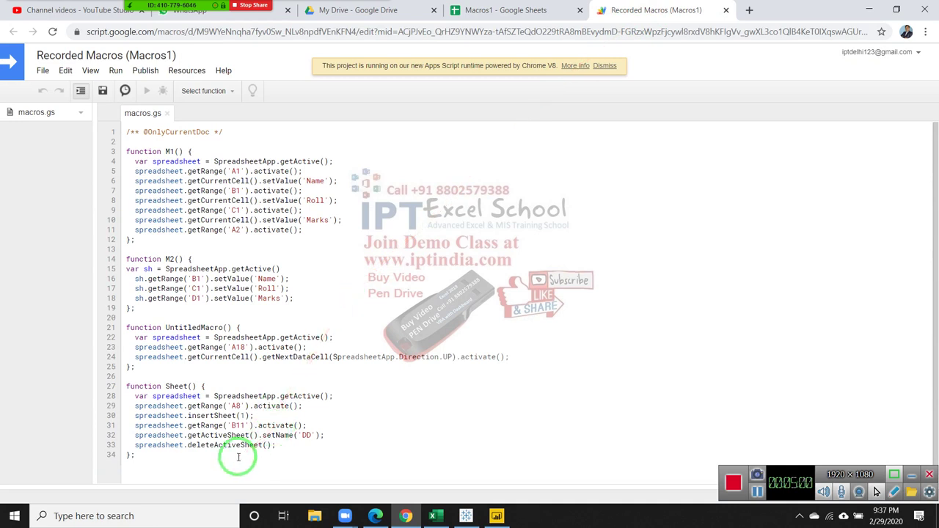
pyautogui.click(468, 12)
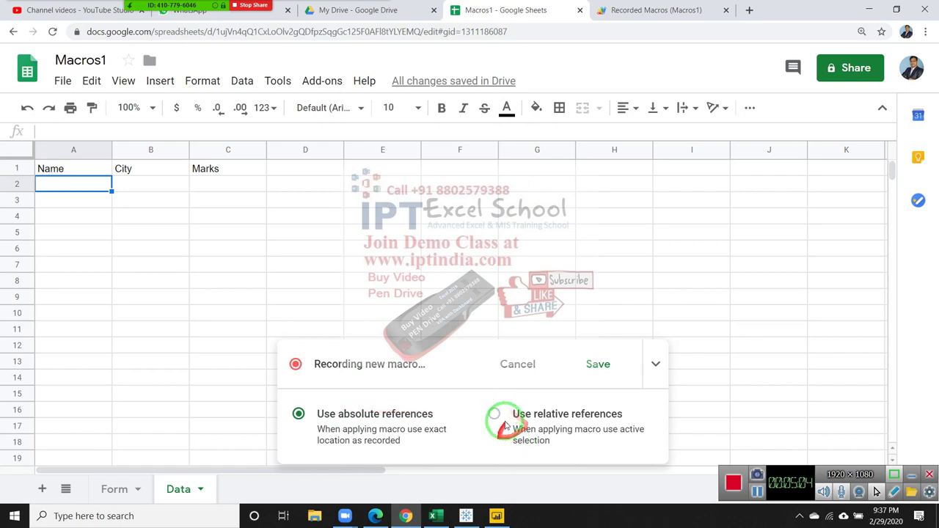
pyautogui.click(596, 365)
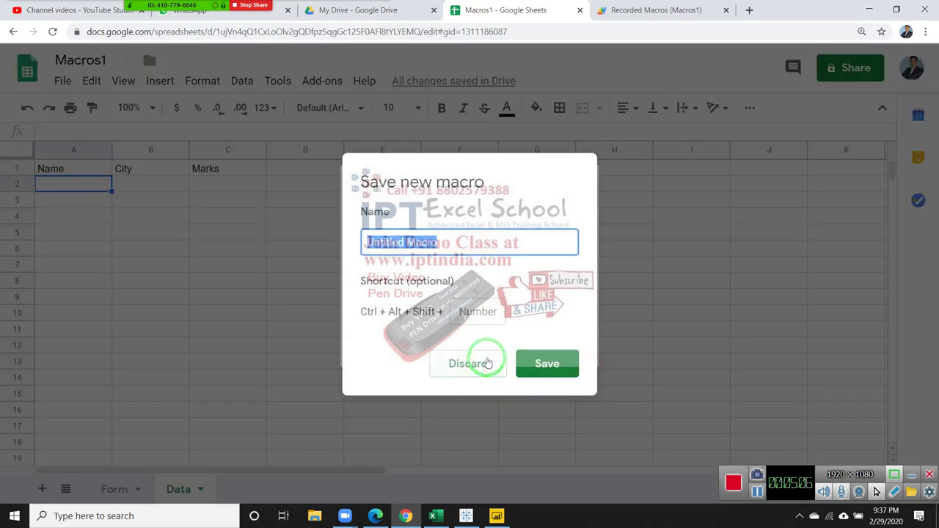
pyautogui.press('BackSpace')
pyautogui.write('1')
pyautogui.click(526, 363)
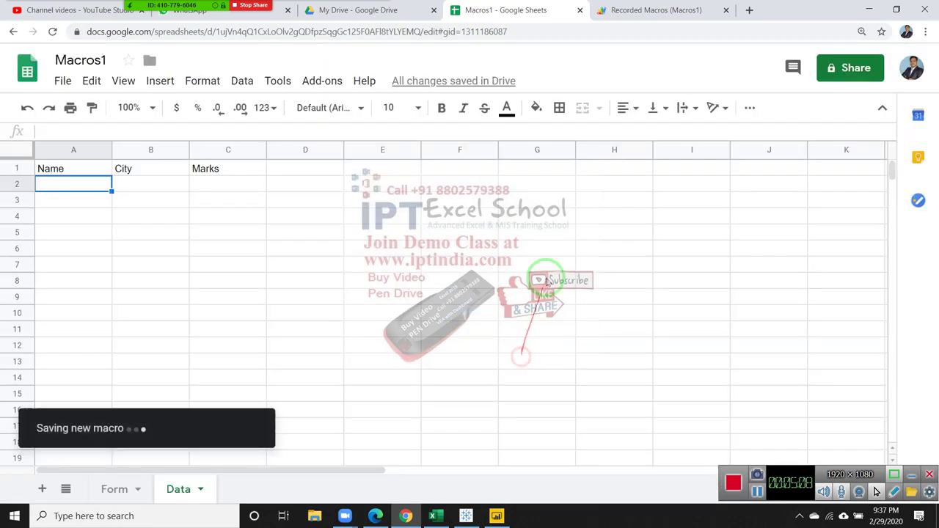
pyautogui.click(638, 10)
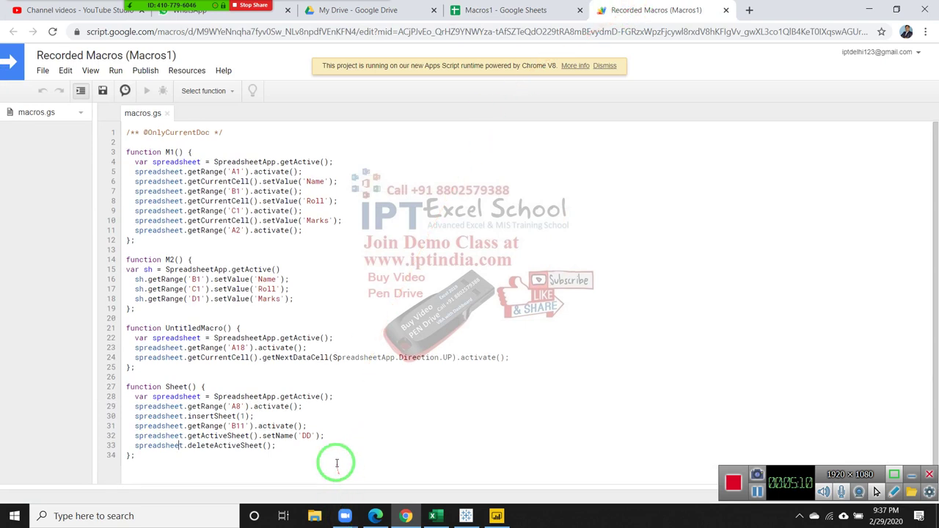
# Reload the script and walk through the new ss function's getSheetByName('Data') lines.
pyautogui.click(53, 33)
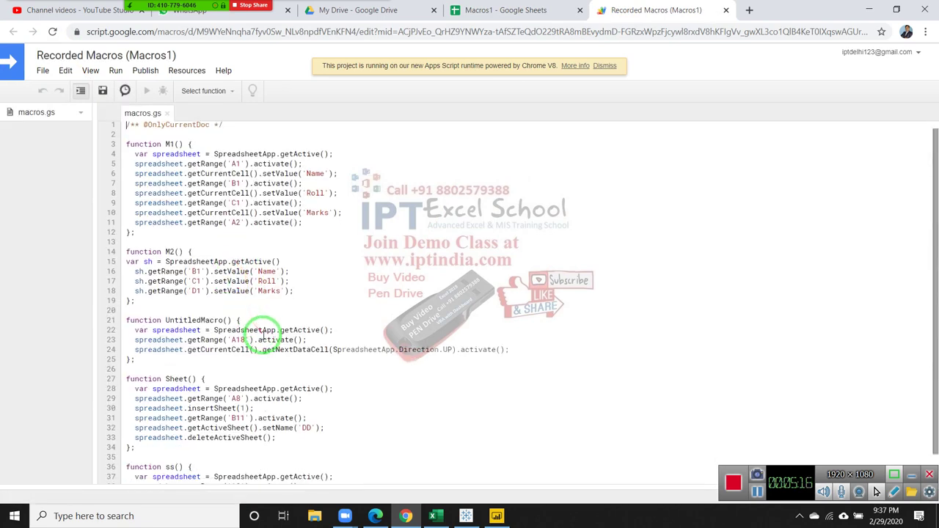
pyautogui.scroll(-1, 264, 336)
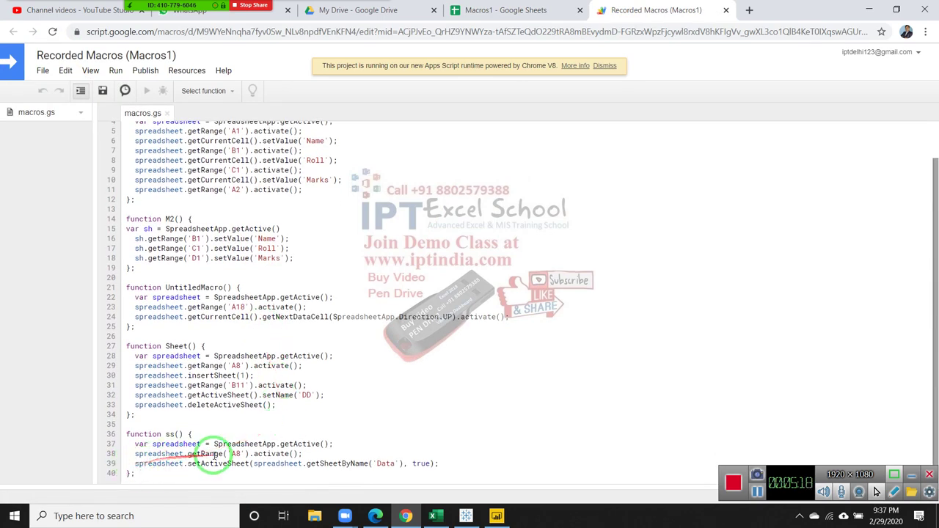
pyautogui.moveTo(220, 456); pyautogui.dragTo(162, 451)
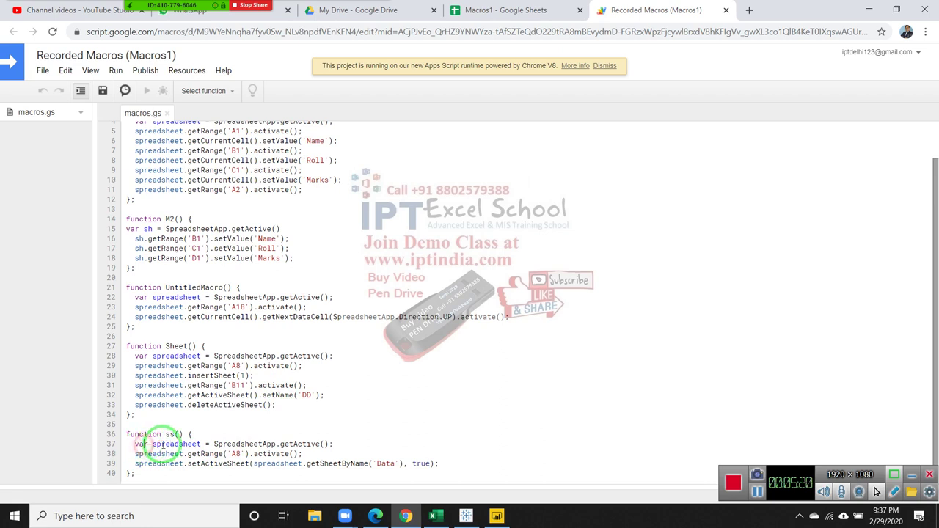
pyautogui.doubleClick(168, 443)
pyautogui.doubleClick(234, 444)
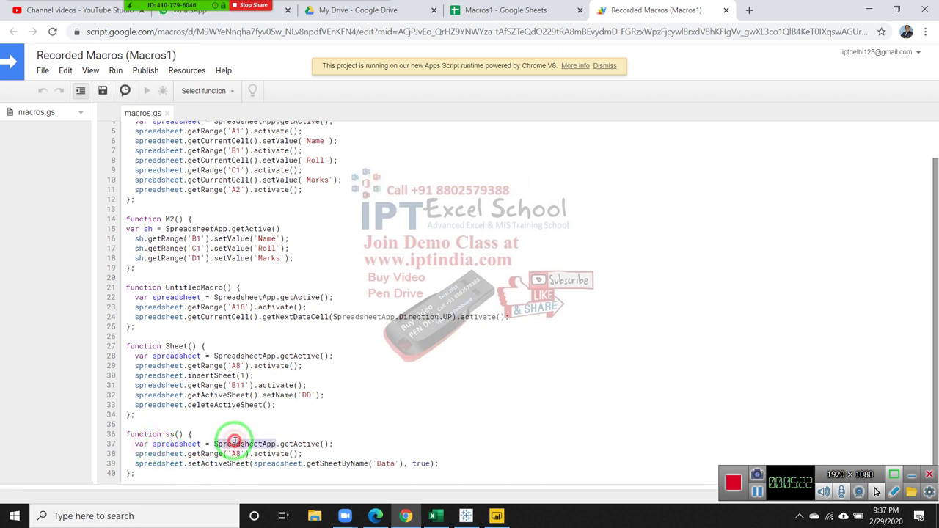
pyautogui.moveTo(220, 473); pyautogui.dragTo(155, 470)
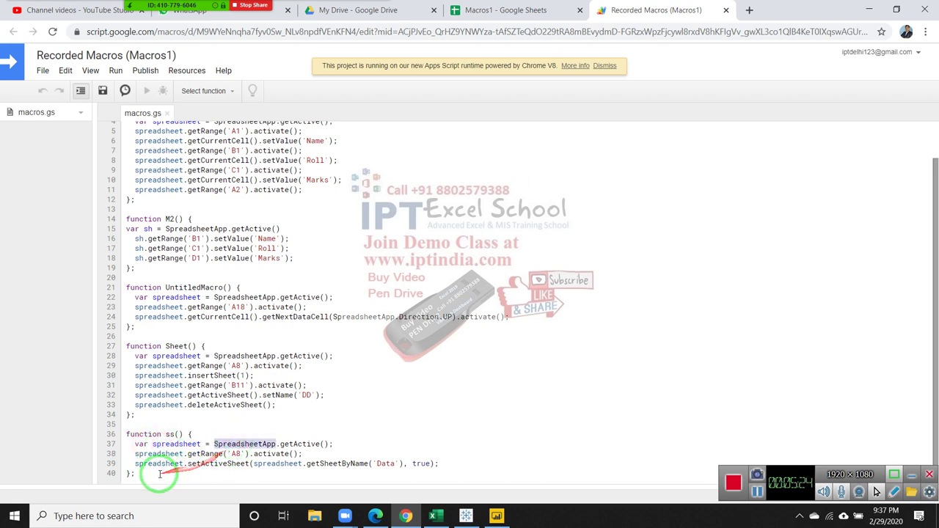
pyautogui.click(151, 457)
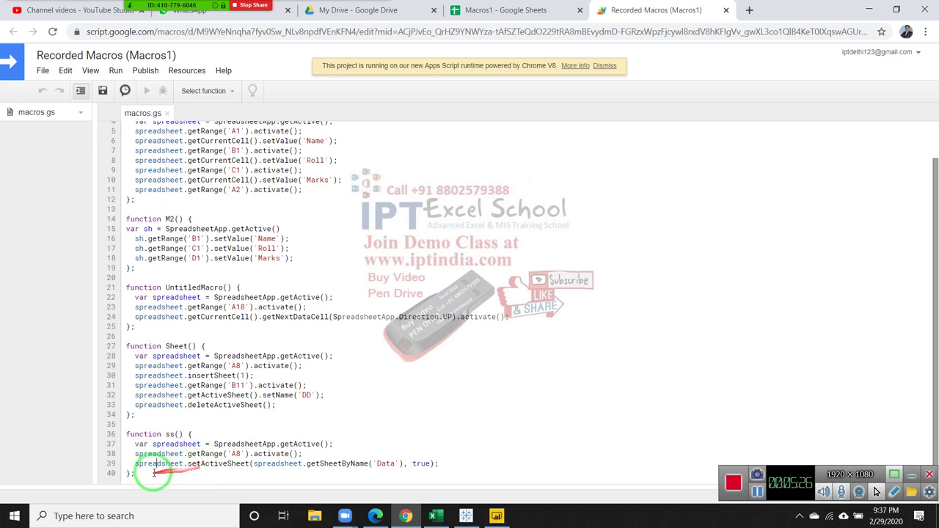
pyautogui.doubleClick(154, 464)
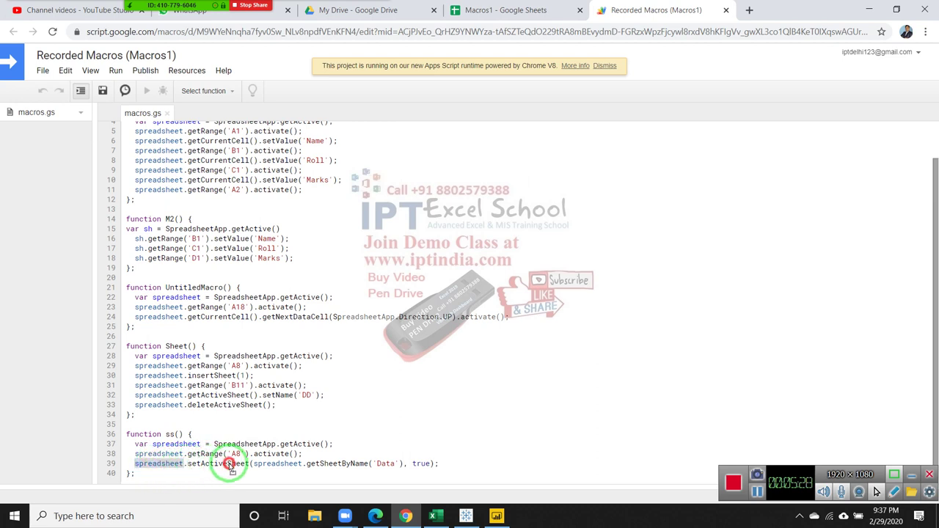
pyautogui.moveTo(183, 464); pyautogui.dragTo(232, 464)
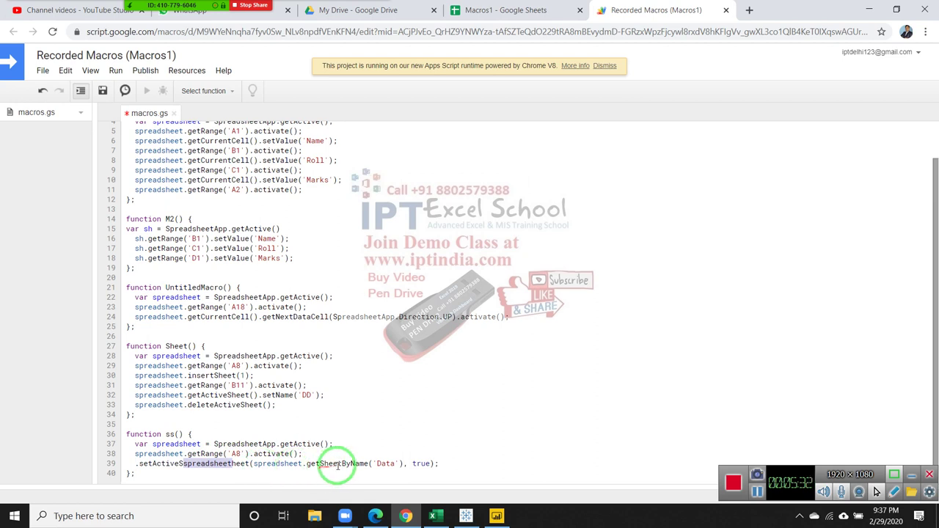
pyautogui.moveTo(403, 464); pyautogui.dragTo(264, 464)
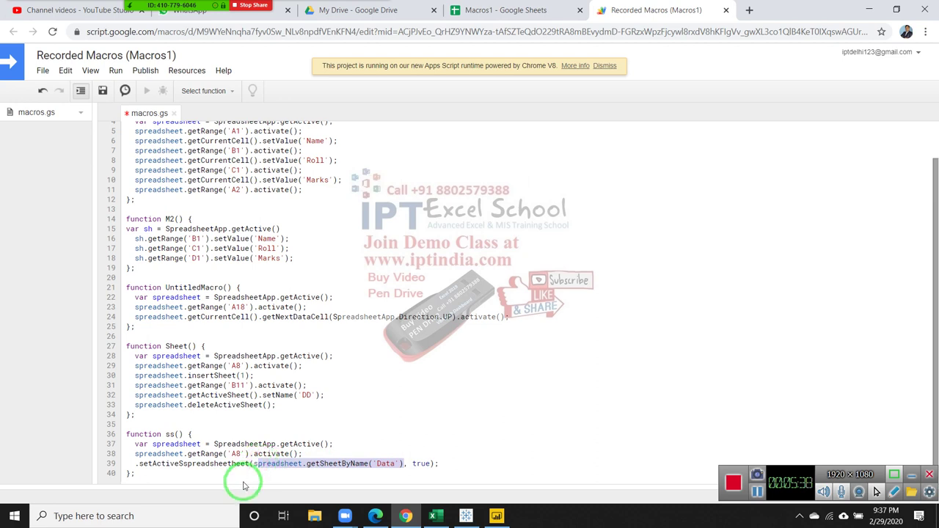
# Undo the accidental text move and add a blank line after the setActiveSheet line.
pyautogui.moveTo(244, 485); pyautogui.dragTo(137, 486)
pyautogui.hotkey('ctrl', 'z')
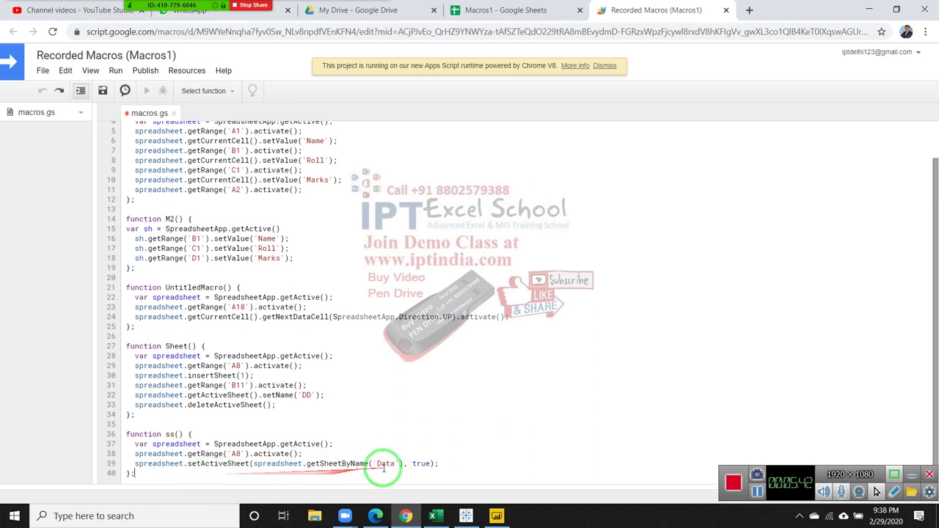
pyautogui.click(450, 467)
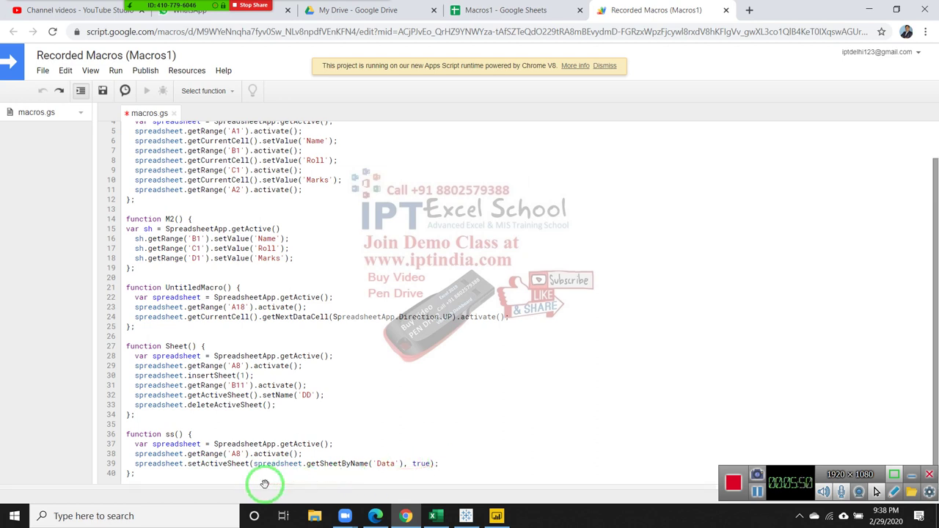
pyautogui.press('Return')
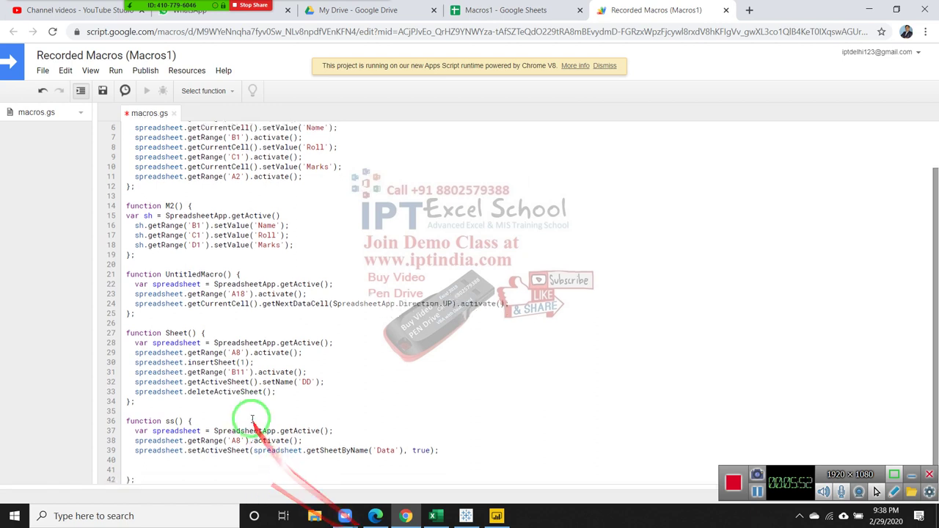
pyautogui.scroll(-1, 251, 418)
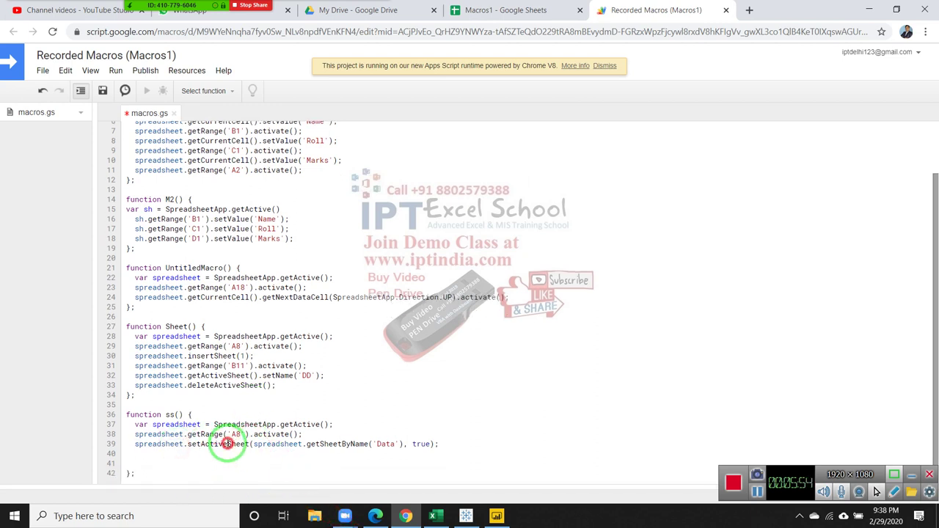
pyautogui.doubleClick(224, 444)
pyautogui.doubleClick(173, 422)
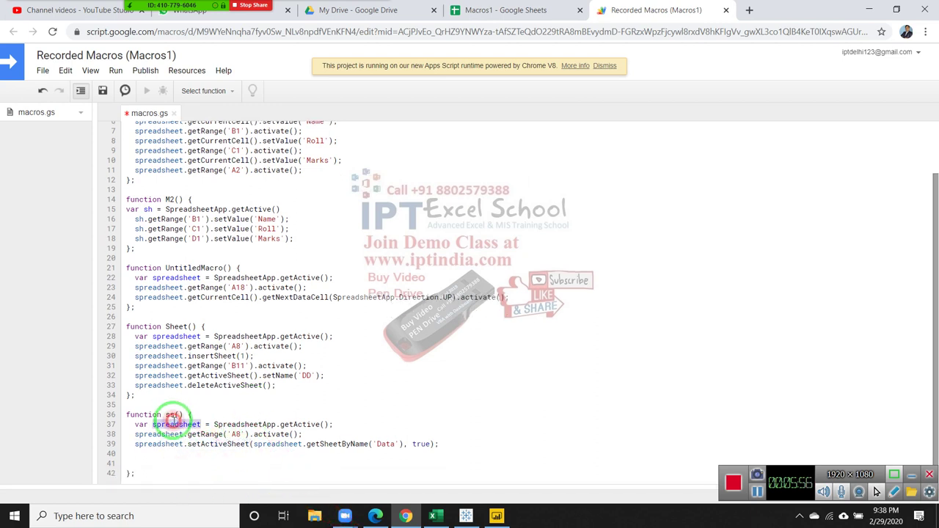
pyautogui.click(257, 423)
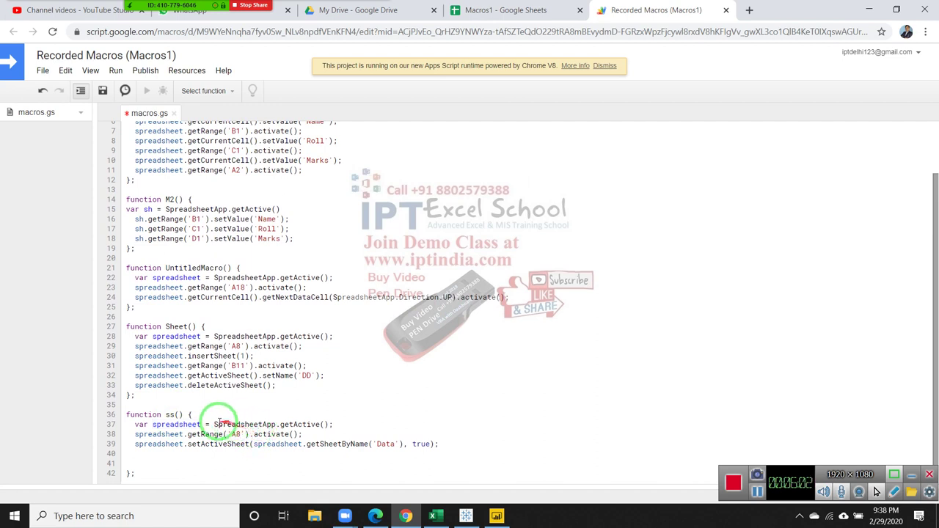
pyautogui.moveTo(166, 435); pyautogui.dragTo(192, 424)
pyautogui.doubleClick(189, 424)
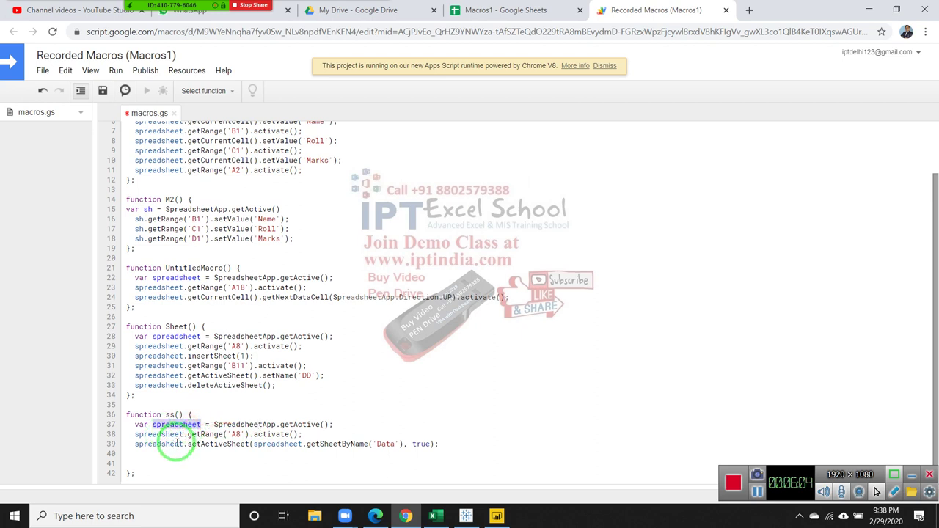
pyautogui.moveTo(306, 444); pyautogui.dragTo(215, 425)
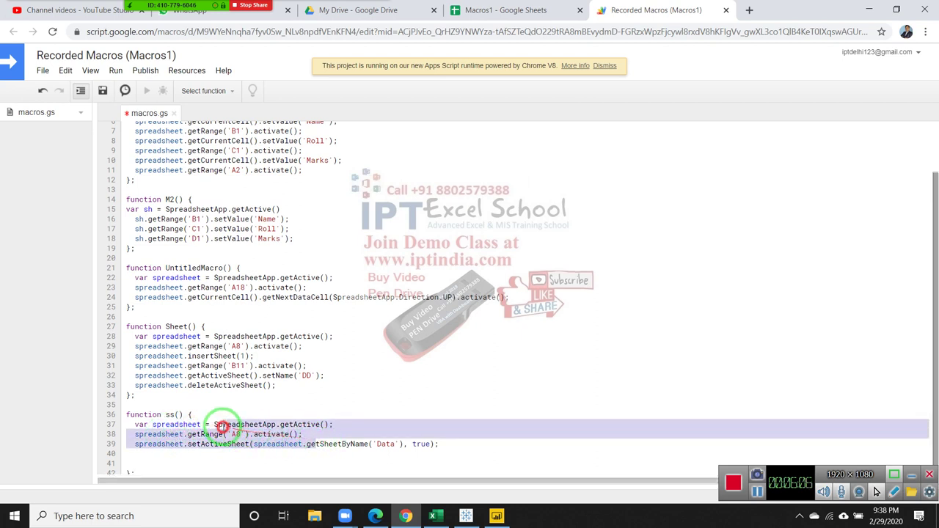
pyautogui.click(198, 457)
pyautogui.doubleClick(154, 444)
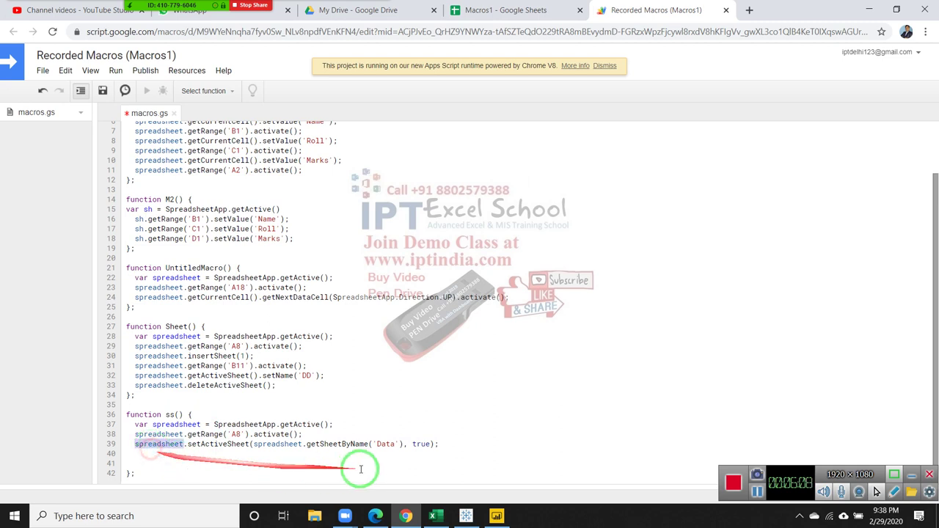
pyautogui.moveTo(434, 446); pyautogui.dragTo(197, 456)
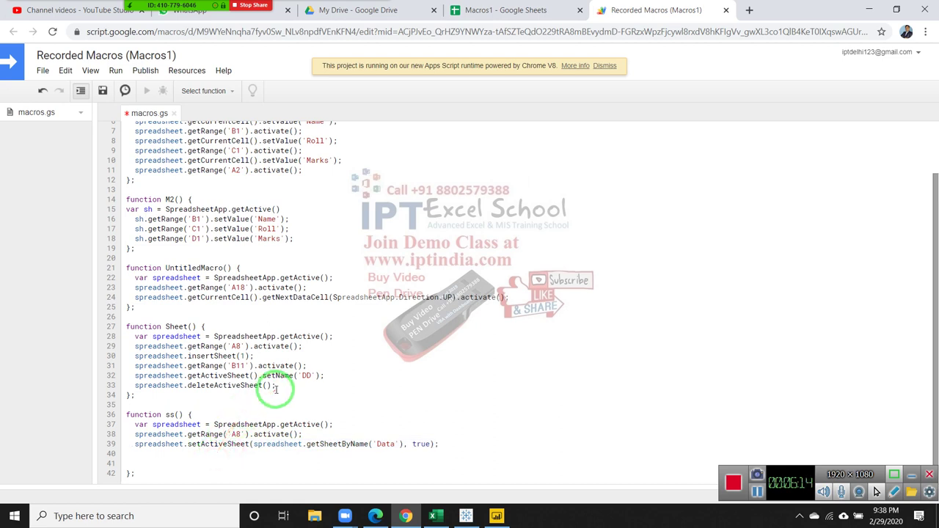
pyautogui.moveTo(275, 387); pyautogui.dragTo(130, 385)
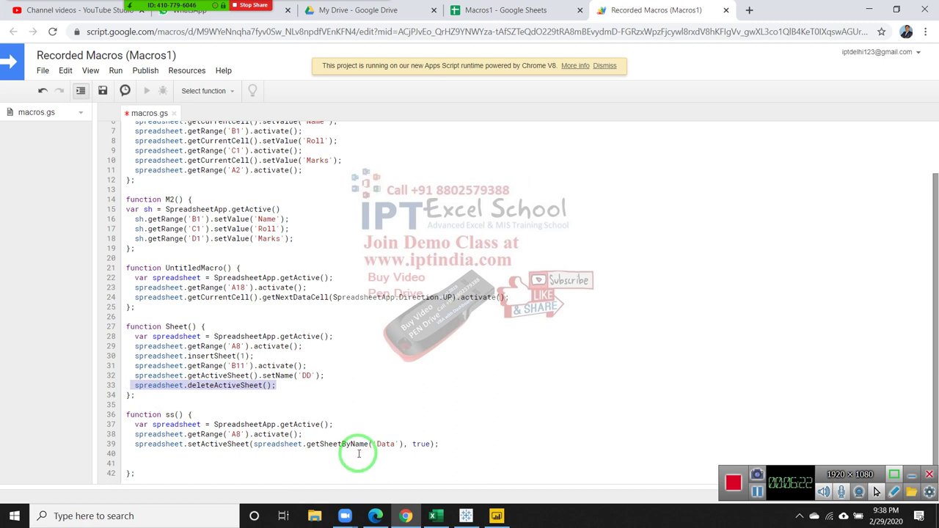
pyautogui.click(149, 458)
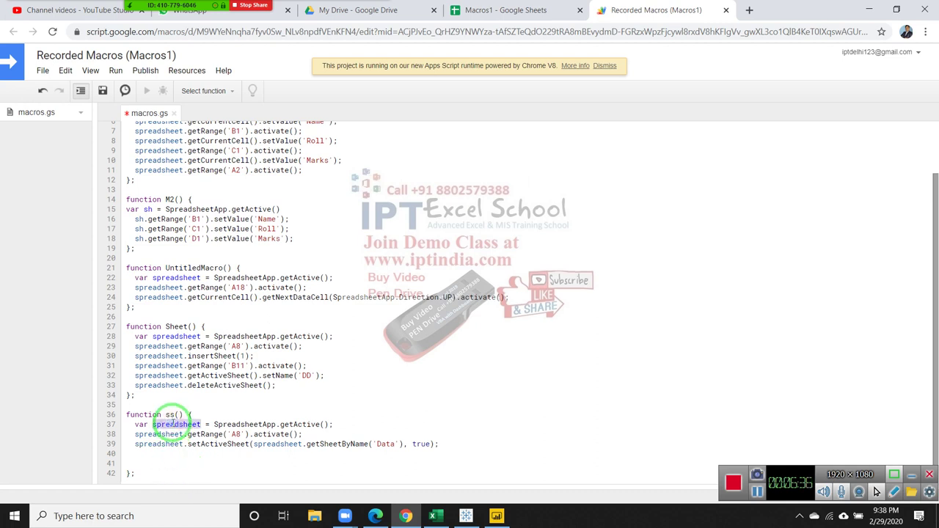
# Rename the spreadsheet variable to dd and add a dd.deleteSheet() call on line 41.
pyautogui.write('dd')
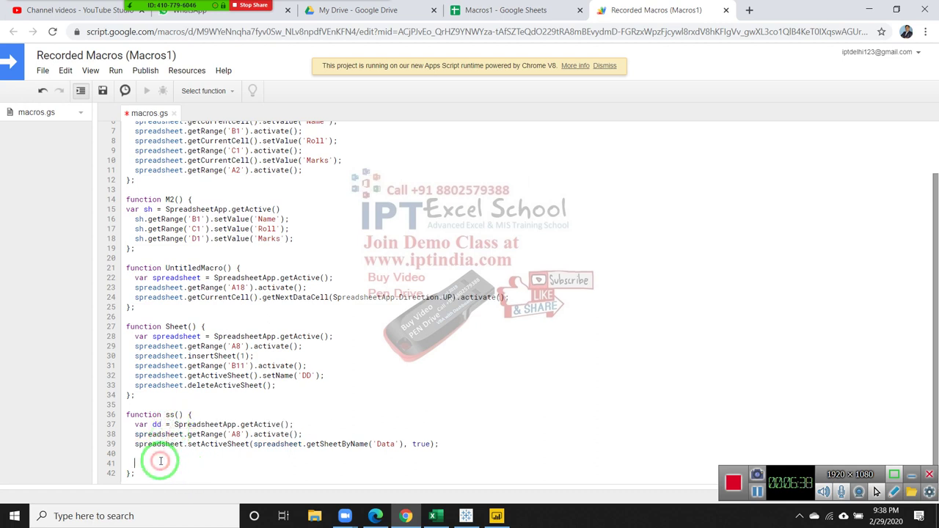
pyautogui.click(160, 457)
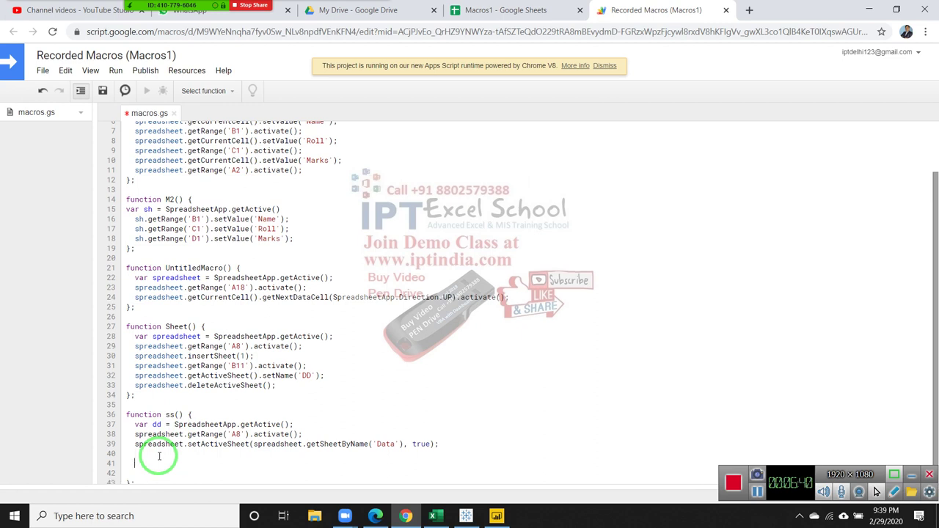
pyautogui.write('dd.')
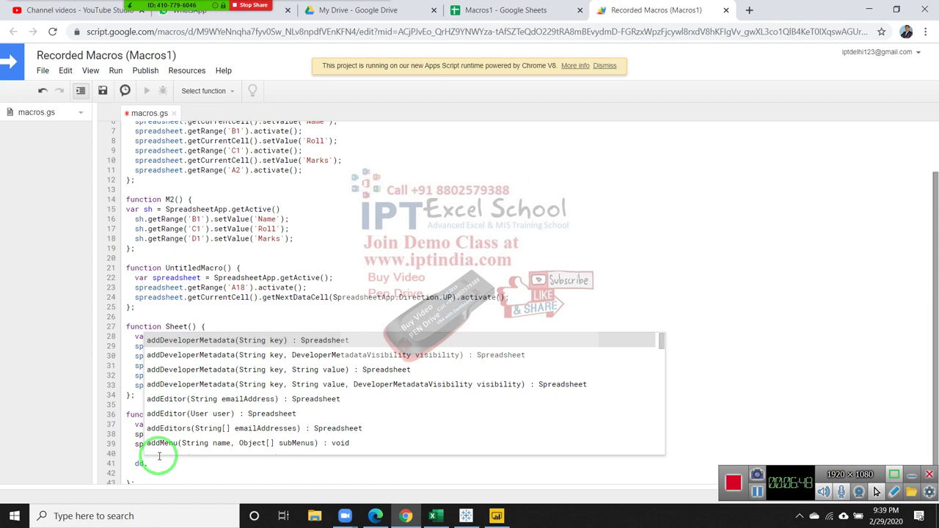
pyautogui.write('d')
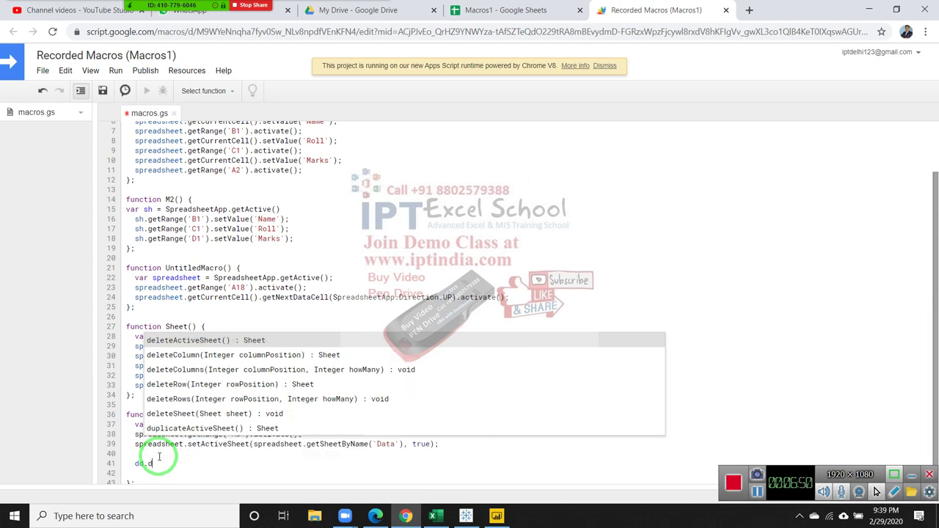
pyautogui.write('e')
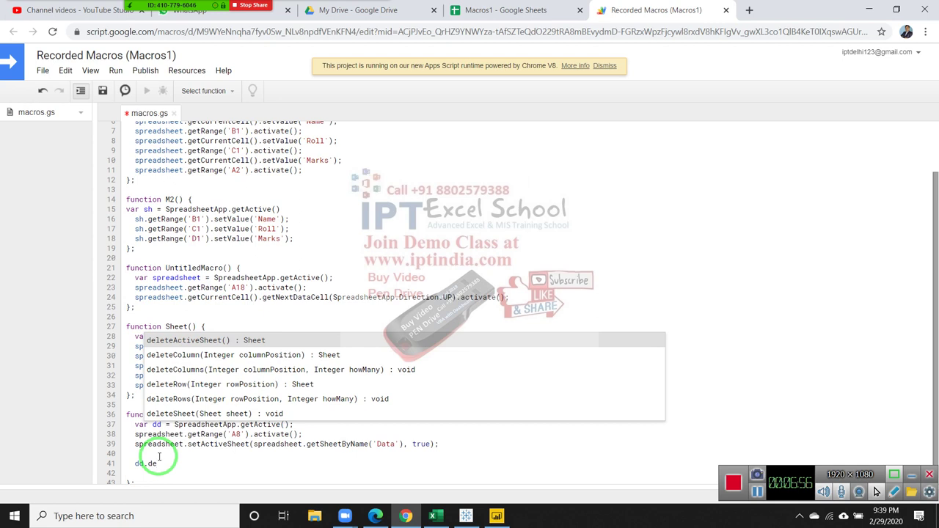
pyautogui.press('Down')
pyautogui.press('Down')
pyautogui.press('Down')
pyautogui.press('Down')
pyautogui.press('Down')
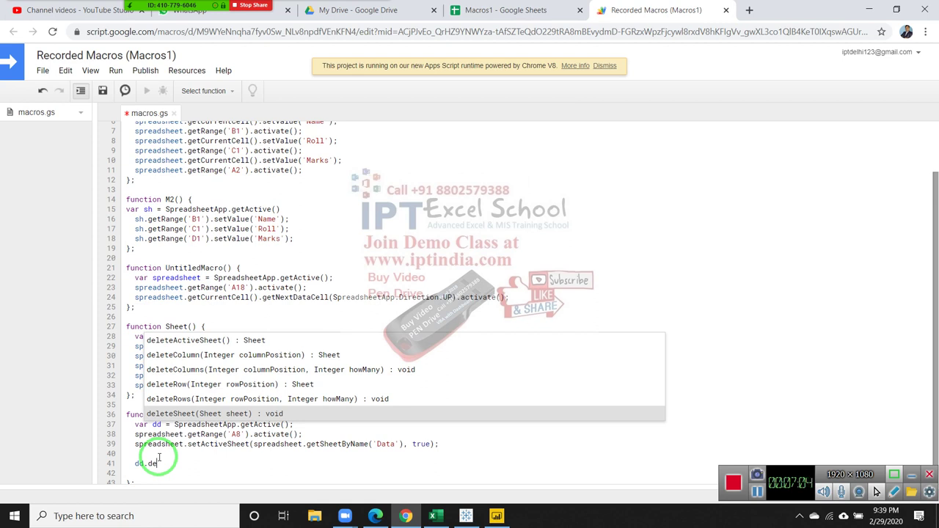
pyautogui.press('Return')
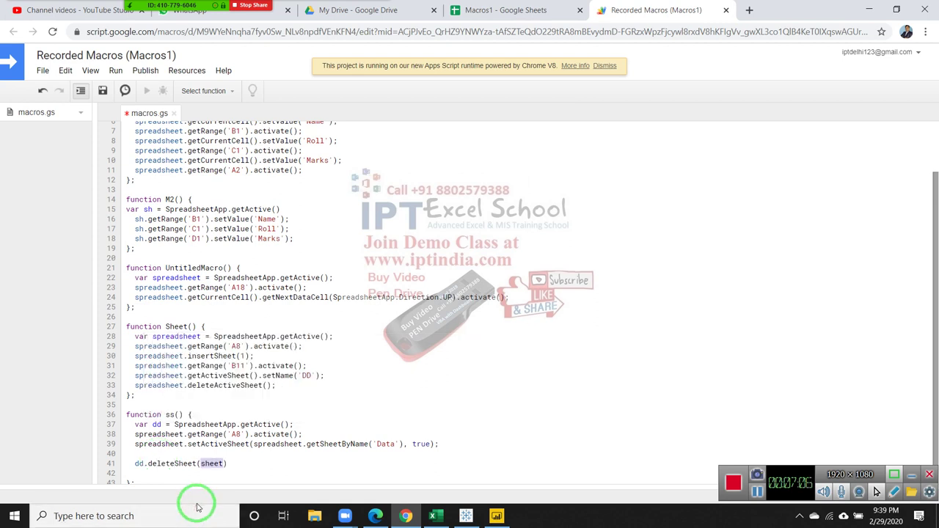
pyautogui.click(215, 470)
# Fill deleteSheet's argument with the getSheetByName('Data') lookup copied from line 39.
pyautogui.doubleClick(211, 454)
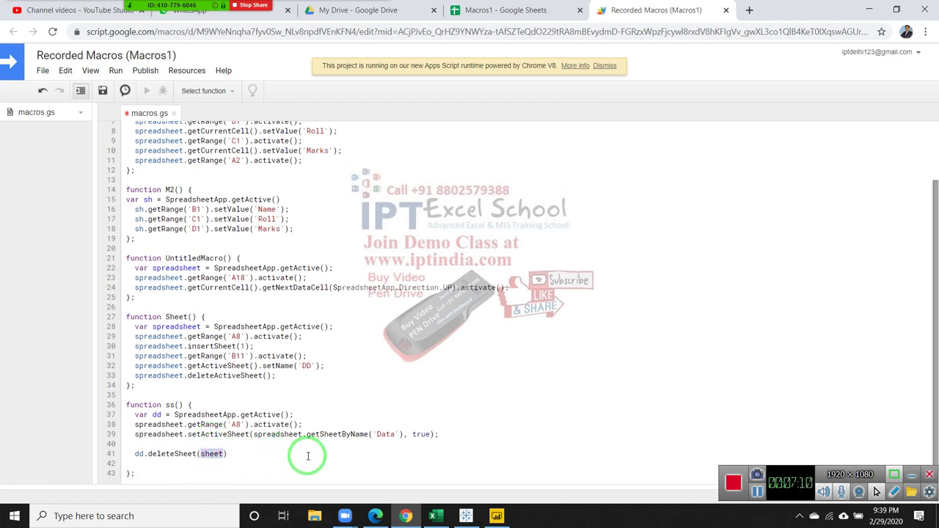
pyautogui.write("'")
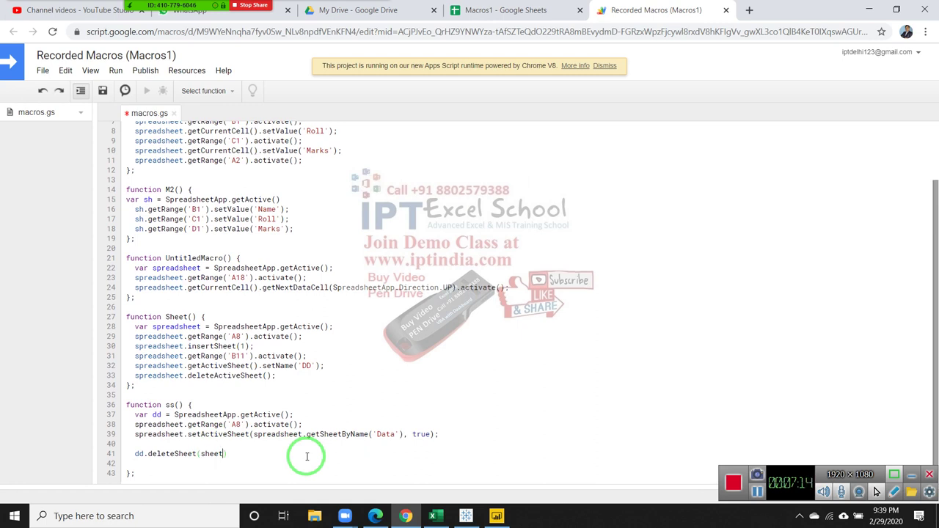
pyautogui.click(309, 456)
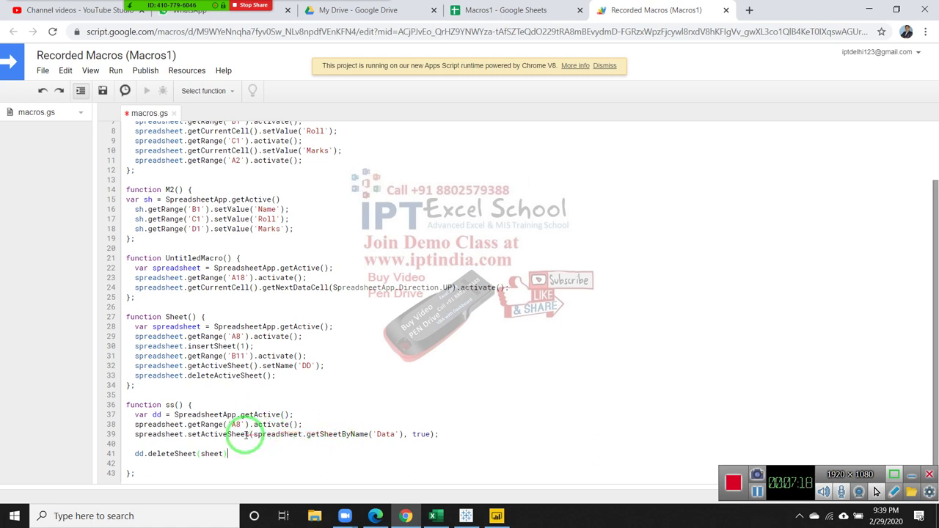
pyautogui.moveTo(253, 434); pyautogui.dragTo(401, 434)
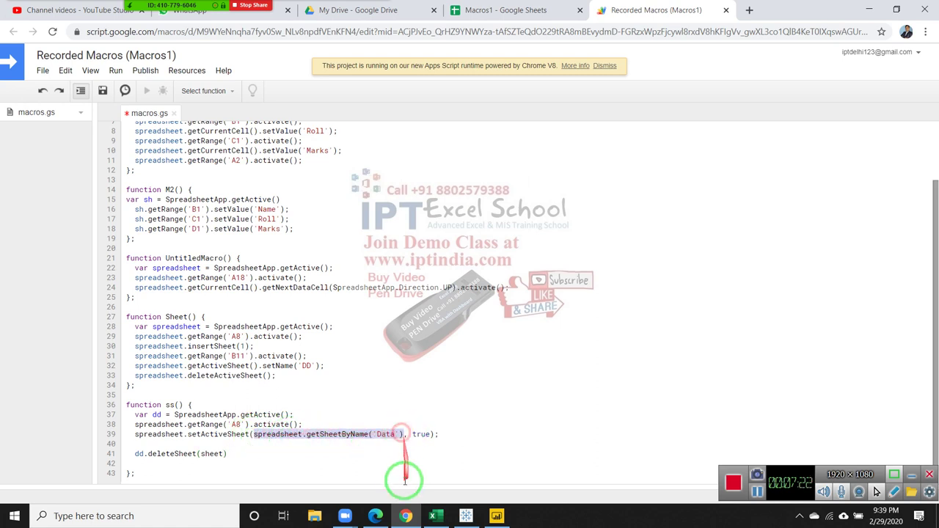
pyautogui.doubleClick(213, 454)
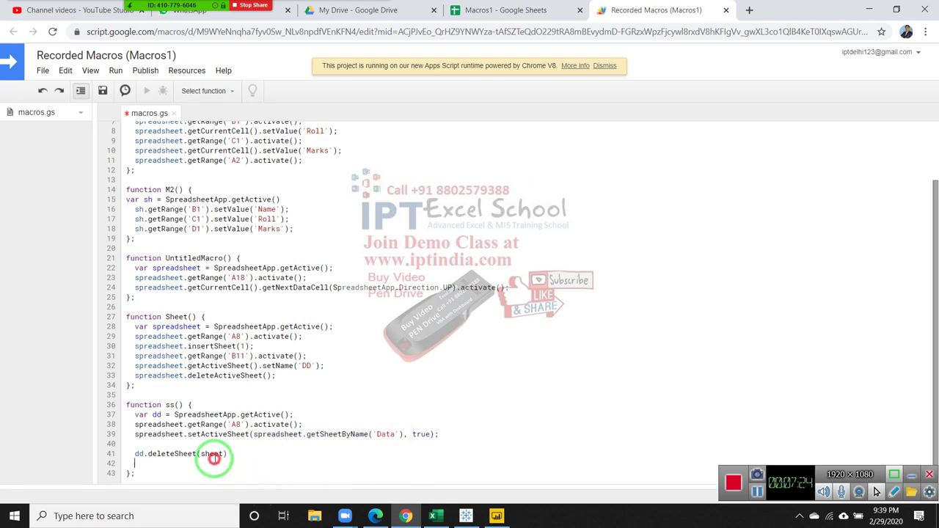
pyautogui.write("spreadsheet.getSheetByName('Data')")
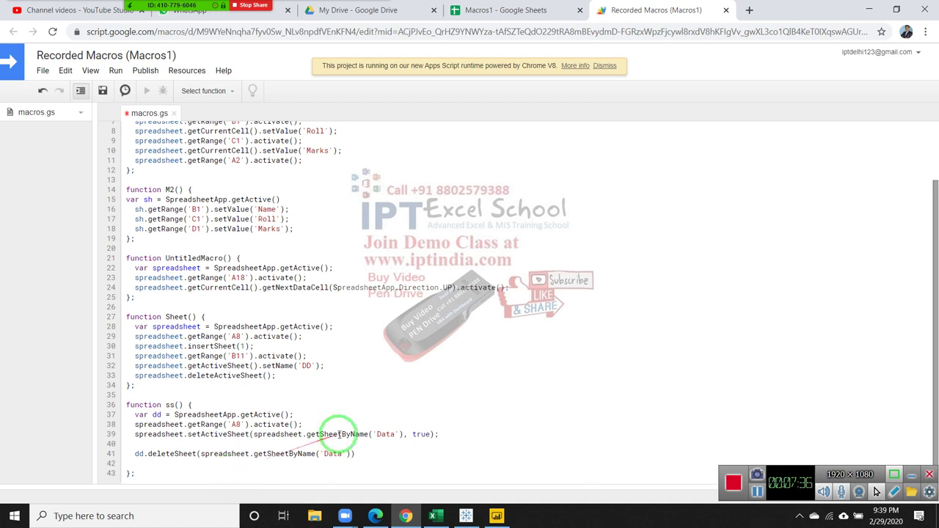
pyautogui.click(253, 434)
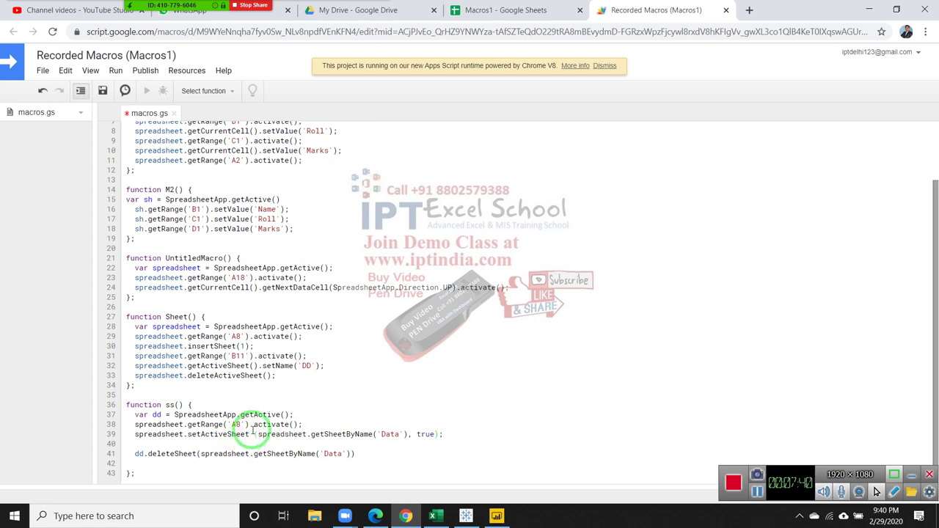
pyautogui.click(170, 444)
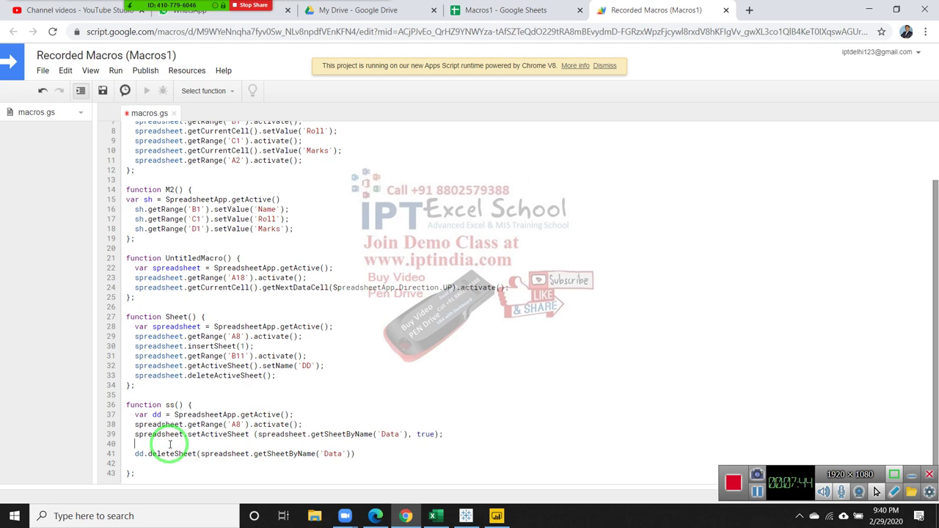
pyautogui.write('dd.')
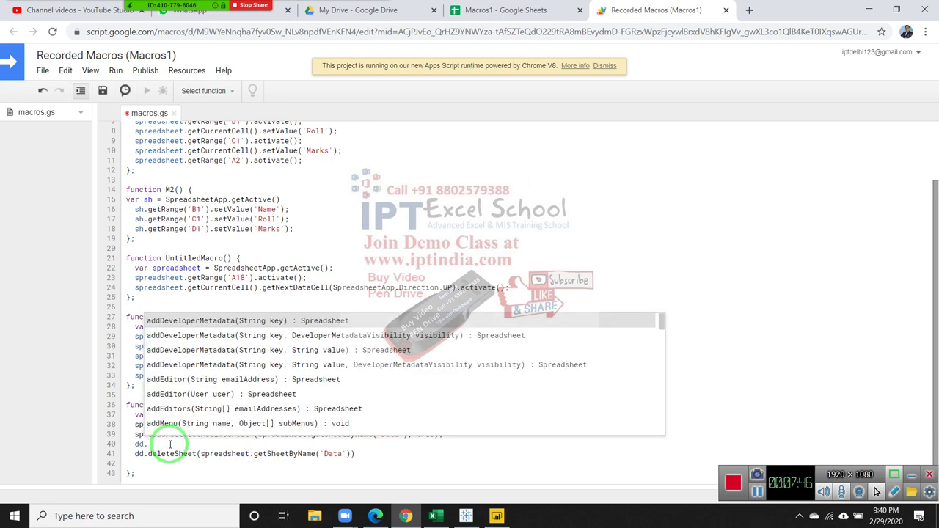
pyautogui.write('set')
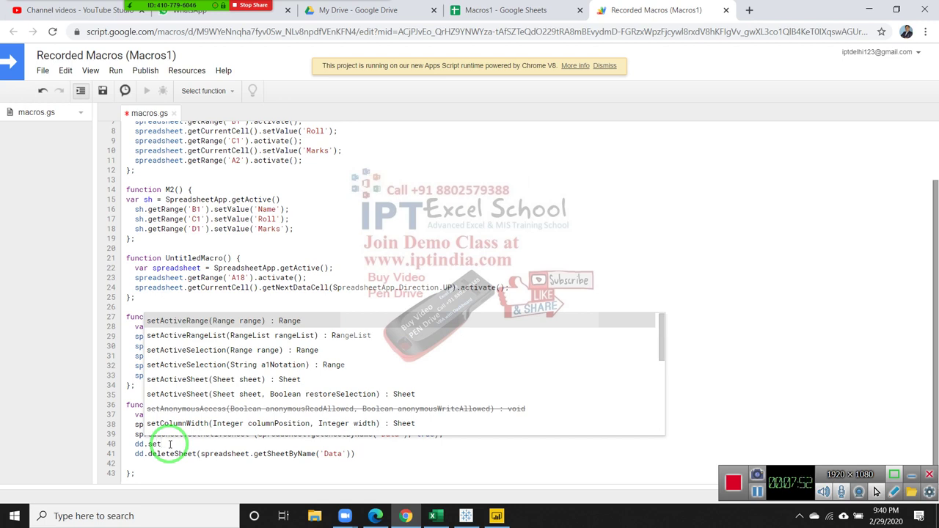
pyautogui.write('a')
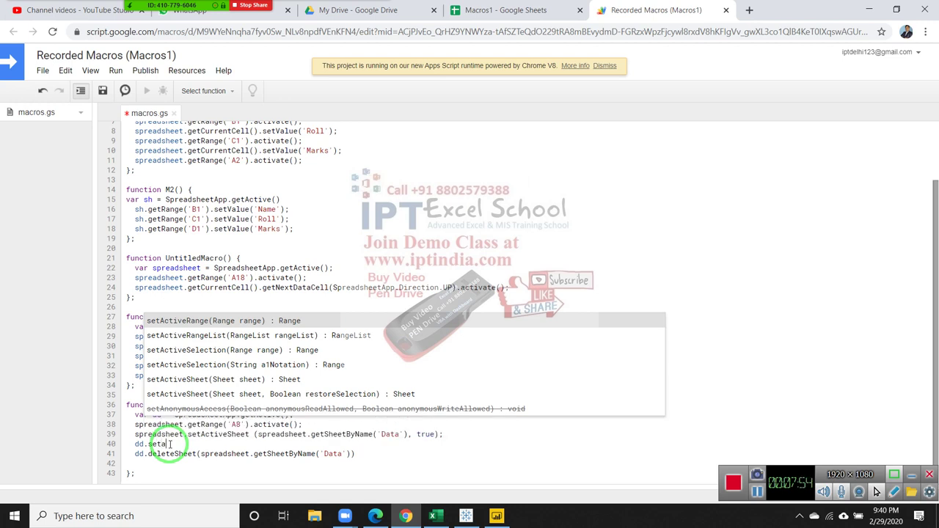
pyautogui.press('Down')
pyautogui.press('Down')
pyautogui.press('Down')
pyautogui.press('Down')
pyautogui.press('Down')
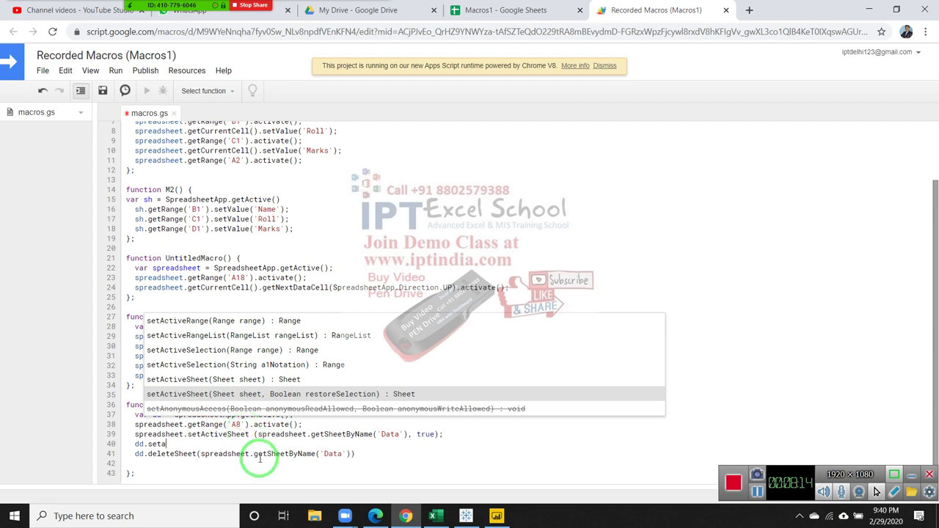
pyautogui.press('Return')
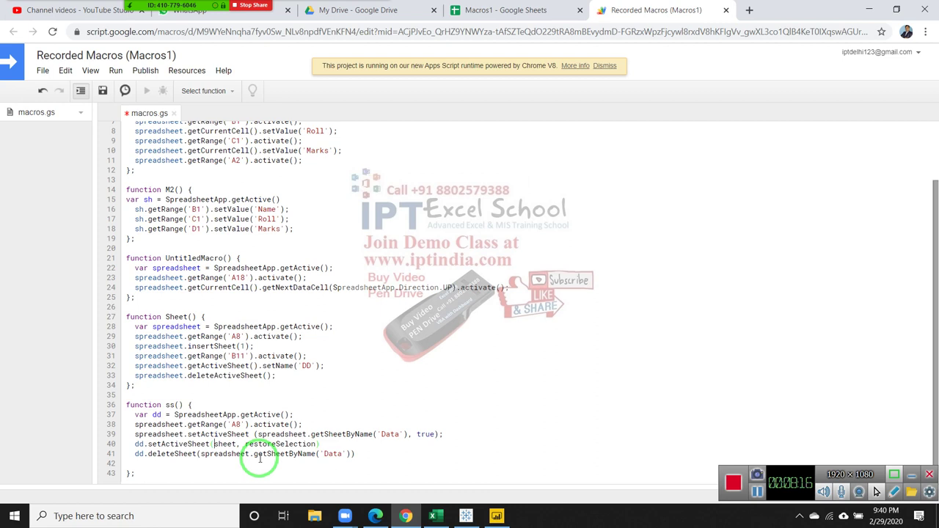
pyautogui.moveTo(247, 444)
pyautogui.mouseDown()
pyautogui.moveTo(316, 445)
pyautogui.moveTo(137, 446)
pyautogui.mouseUp()
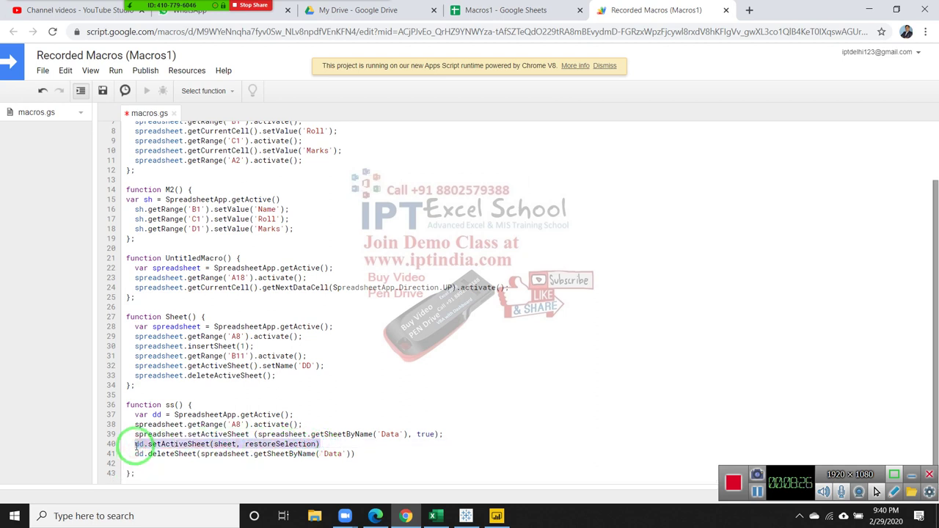
pyautogui.press('BackSpace')
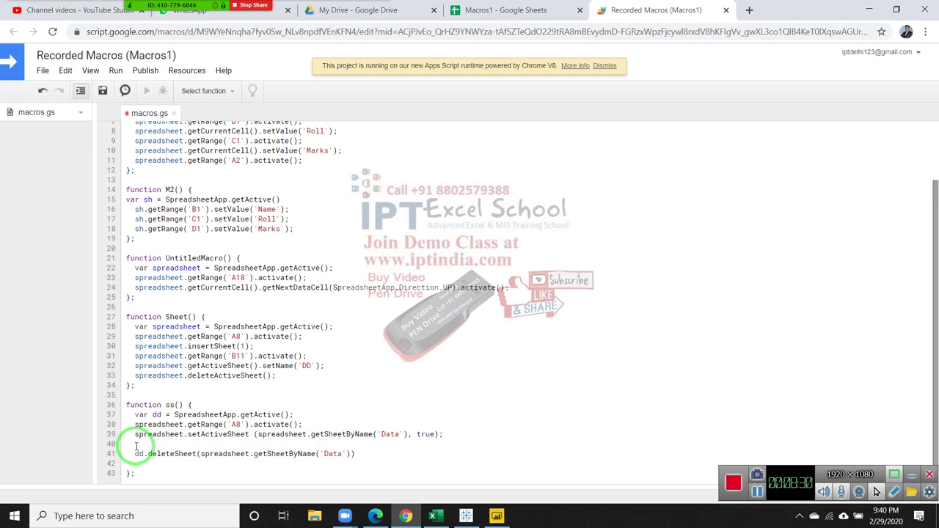
pyautogui.scroll(1, 132, 422)
pyautogui.scroll(-1, 146, 433)
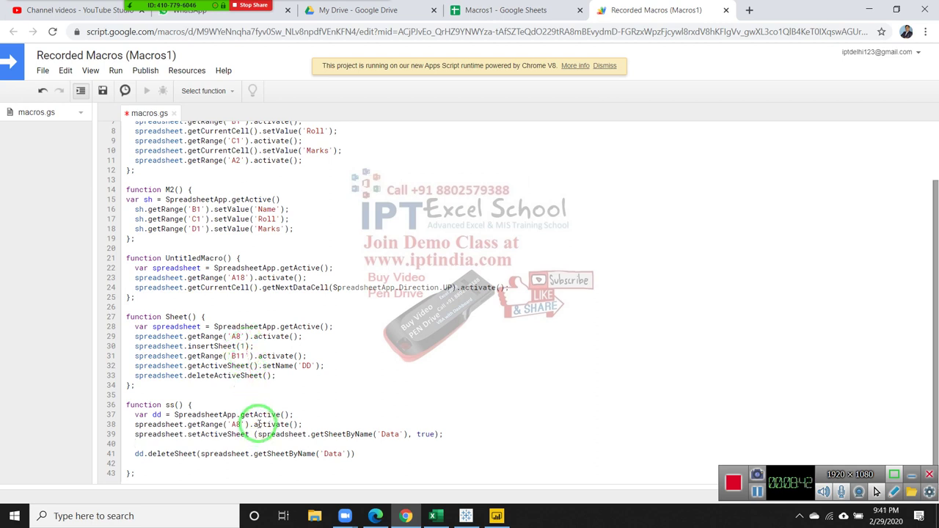
pyautogui.moveTo(327, 359); pyautogui.dragTo(209, 373)
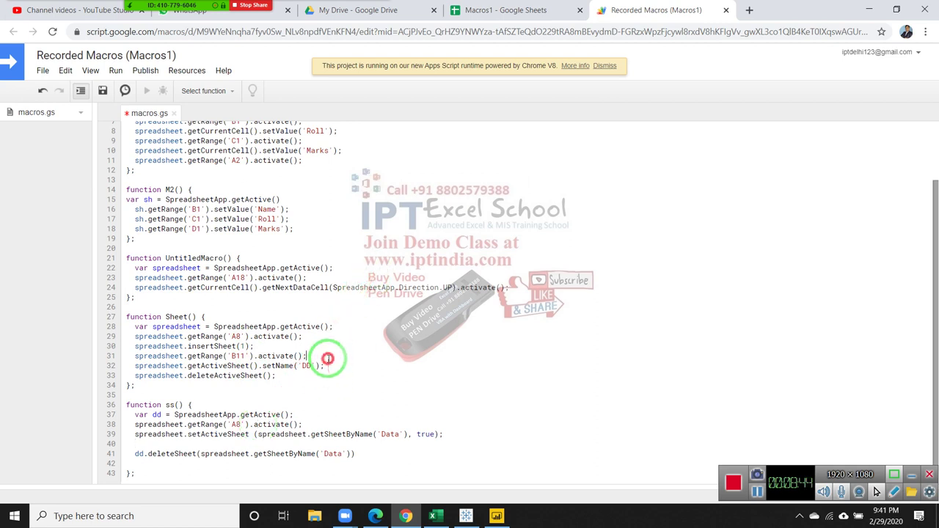
pyautogui.click(129, 371)
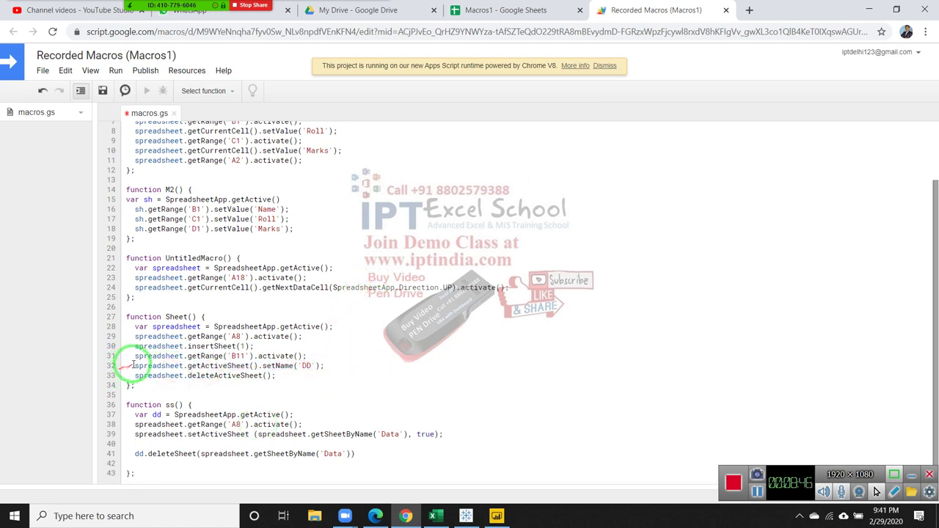
pyautogui.moveTo(136, 365); pyautogui.dragTo(323, 367)
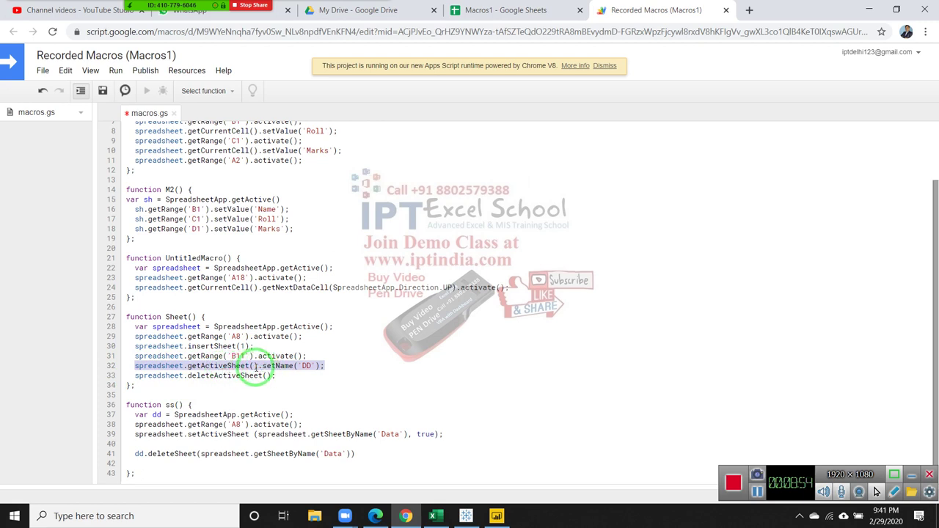
pyautogui.moveTo(184, 371); pyautogui.dragTo(263, 373)
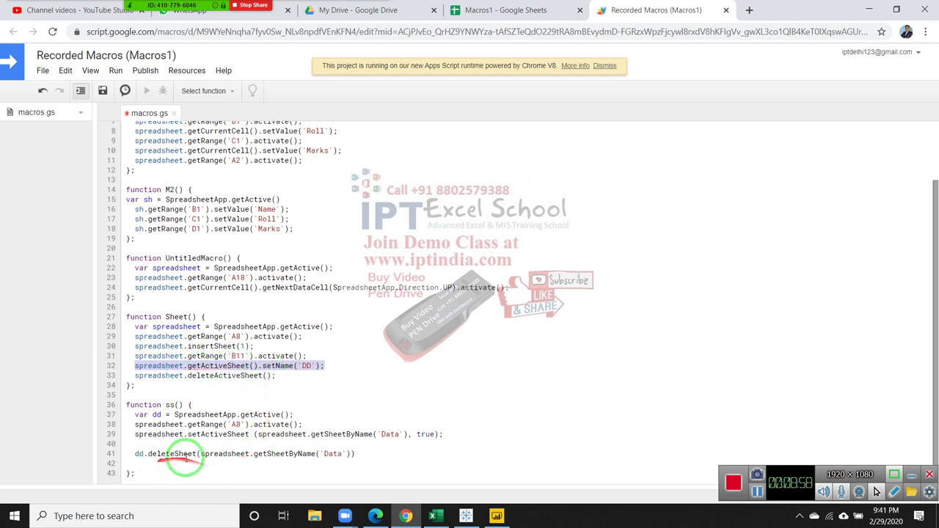
pyautogui.click(204, 453)
pyautogui.moveTo(204, 454); pyautogui.dragTo(335, 457)
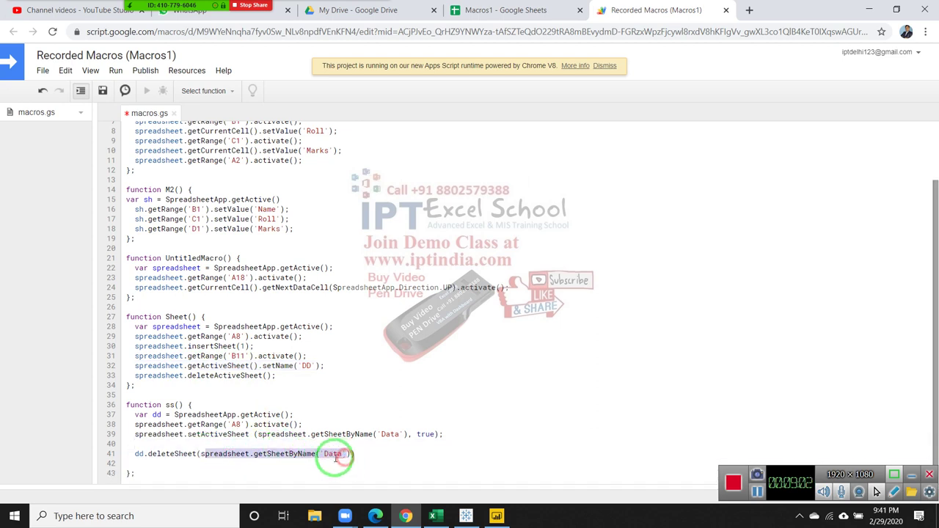
pyautogui.click(279, 375)
pyautogui.click(285, 367)
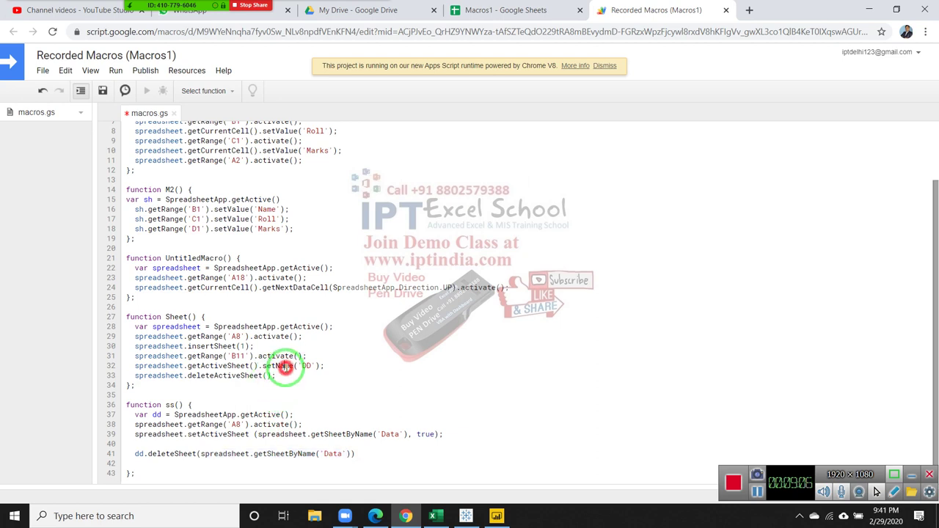
pyautogui.doubleClick(304, 366)
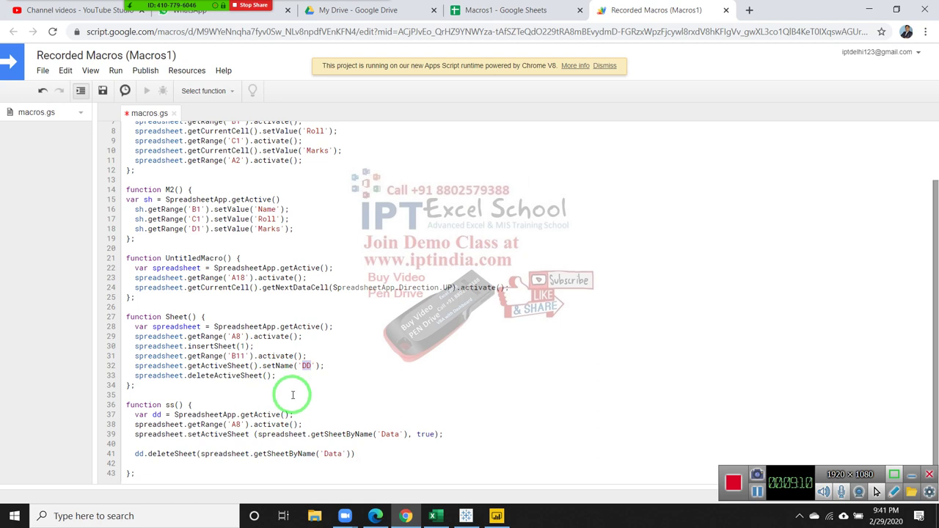
pyautogui.doubleClick(244, 453)
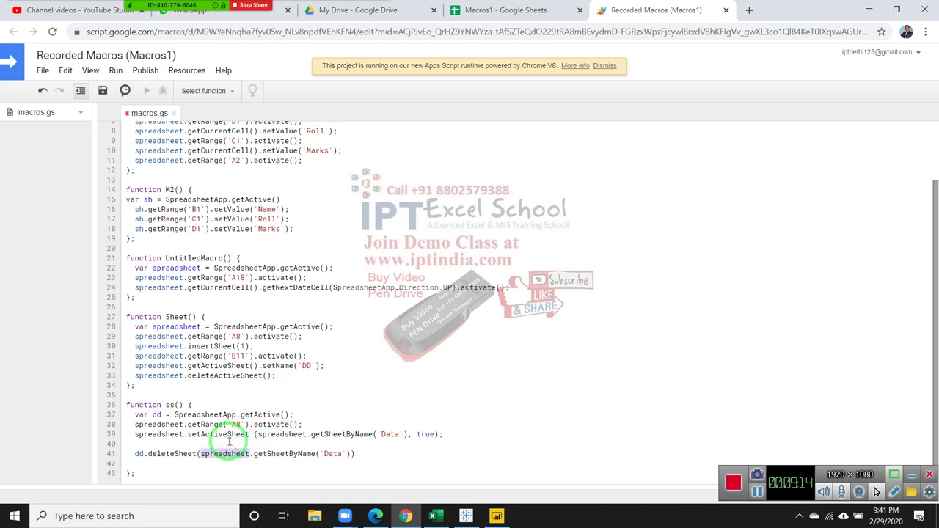
pyautogui.click(207, 437)
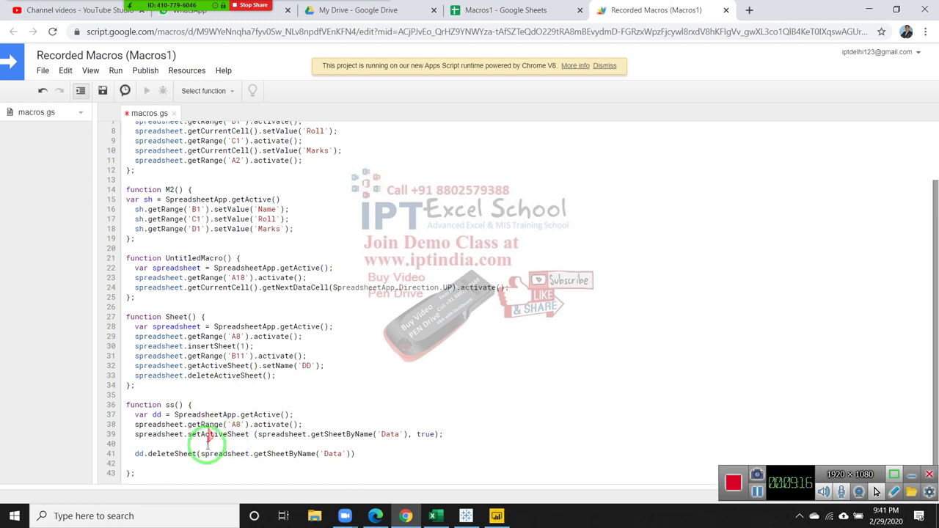
pyautogui.click(196, 465)
pyautogui.click(185, 477)
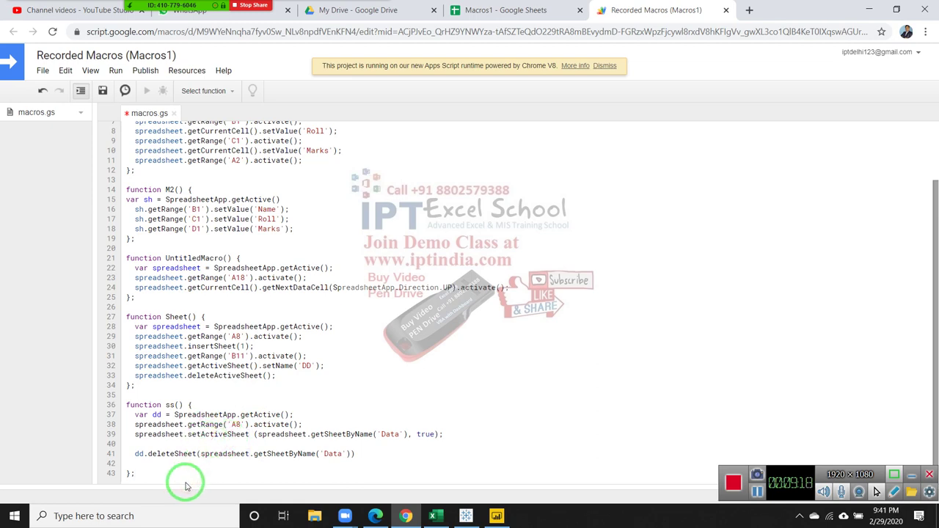
# Move from the Excel workbook back to Chrome's Macros1 spreadsheet via the taskbar.
pyautogui.click(435, 517)
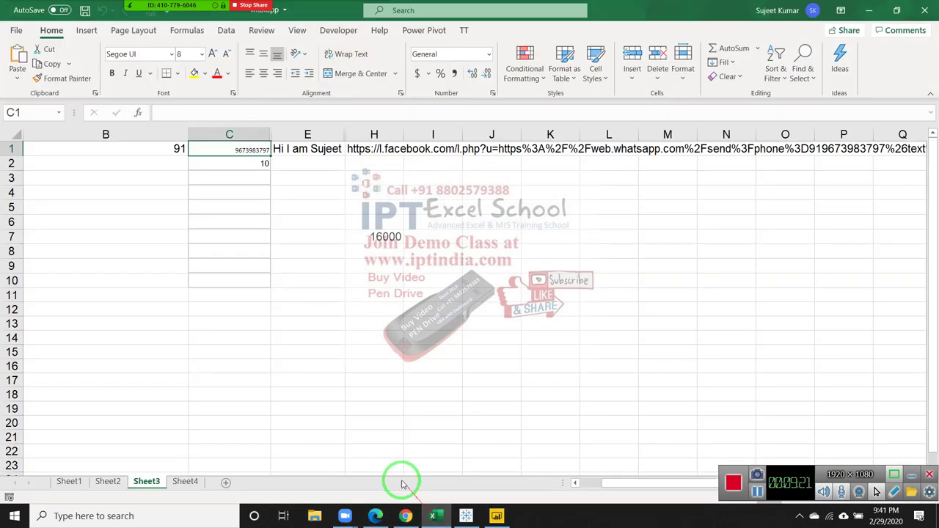
pyautogui.moveTo(399, 479); pyautogui.dragTo(262, 498)
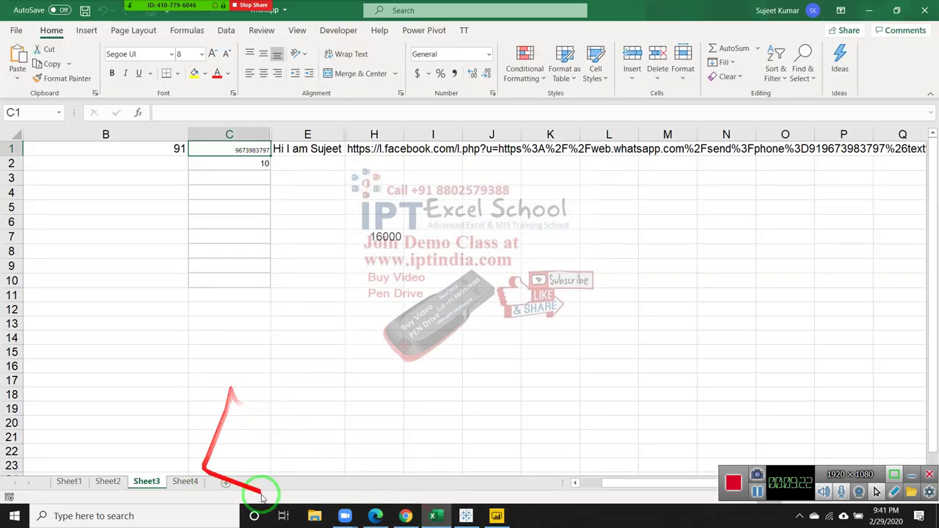
pyautogui.hotkey('alt', 'Tab')
pyautogui.click(405, 516)
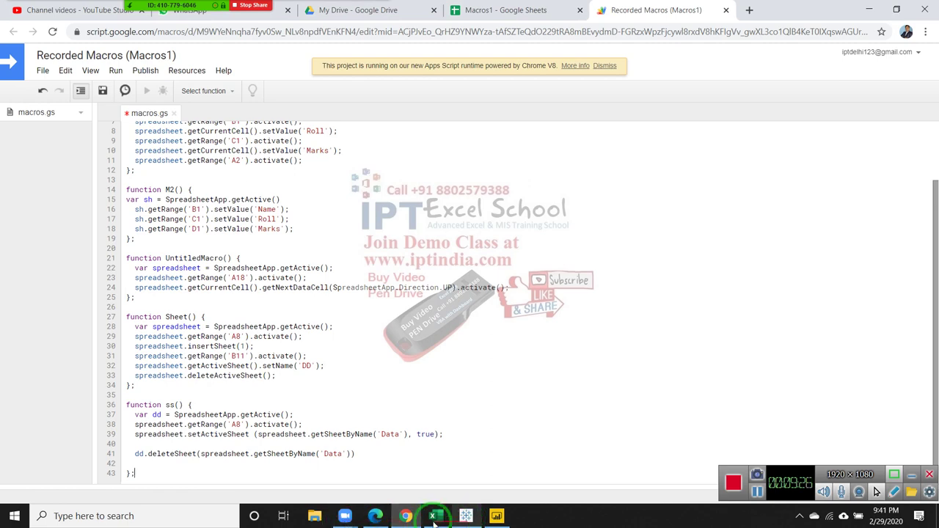
pyautogui.moveTo(345, 516)
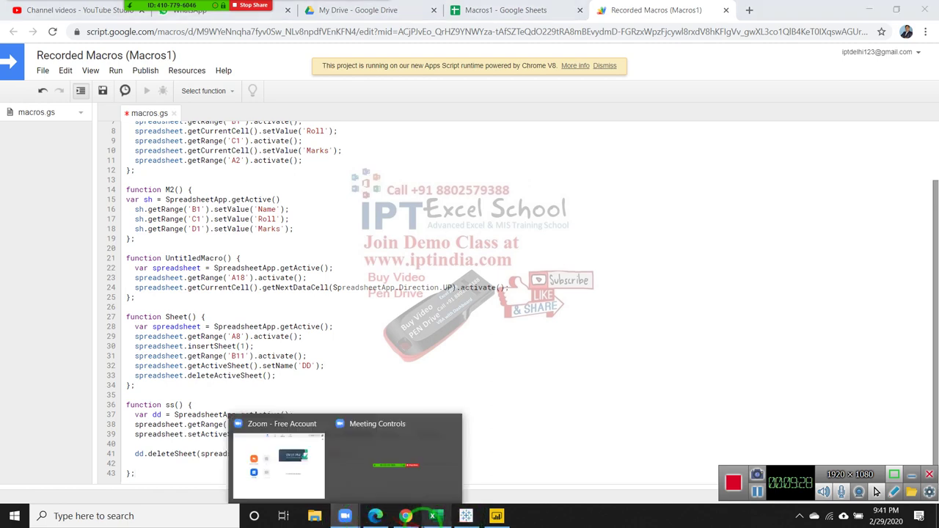
pyautogui.click(433, 515)
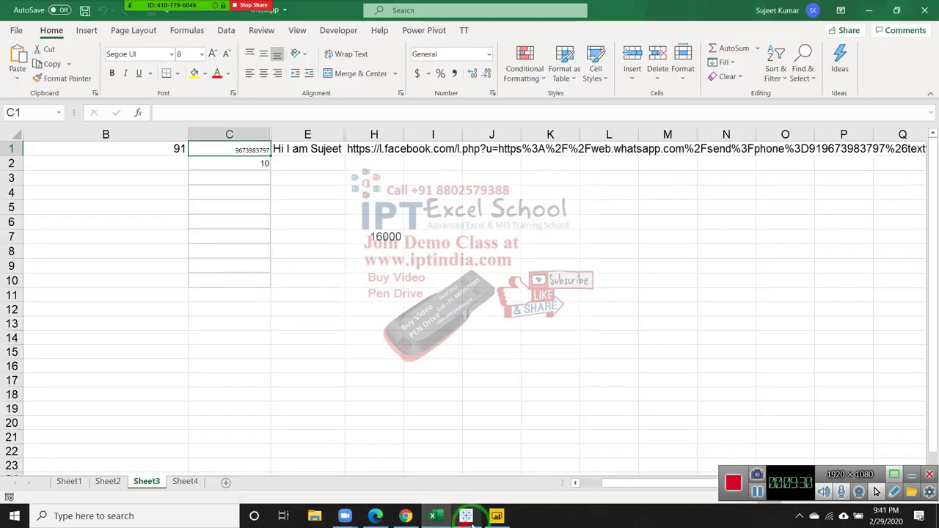
pyautogui.click(407, 517)
# Clear the Name, City and Marks headers from A1:C1 on the Data sheet.
pyautogui.click(483, 10)
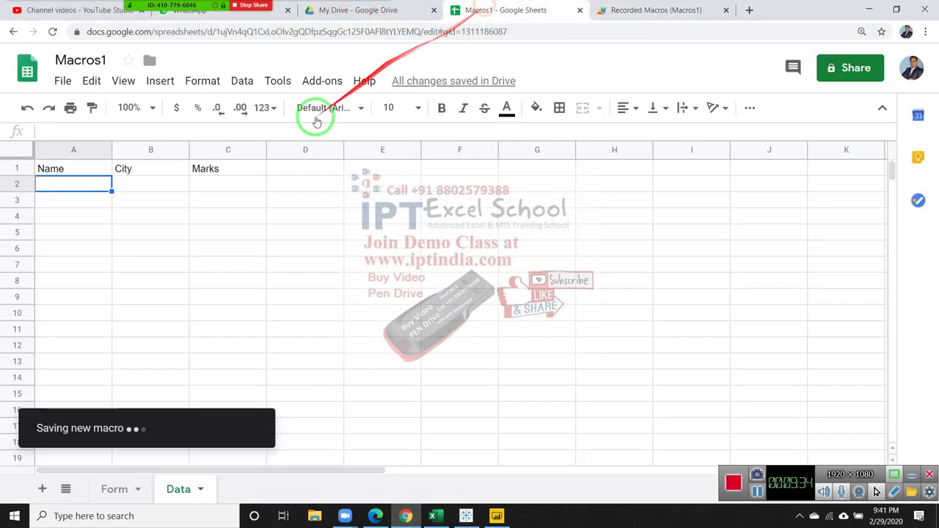
pyautogui.click(90, 314)
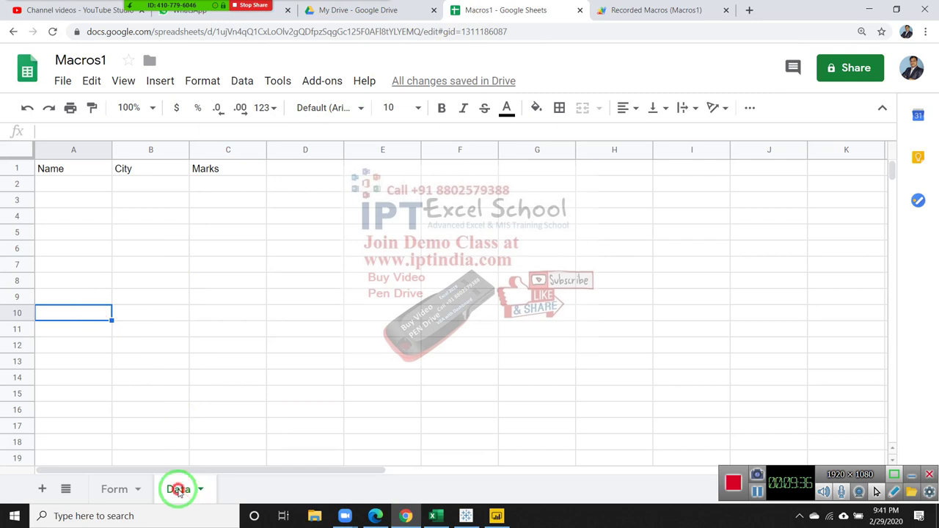
pyautogui.click(62, 184)
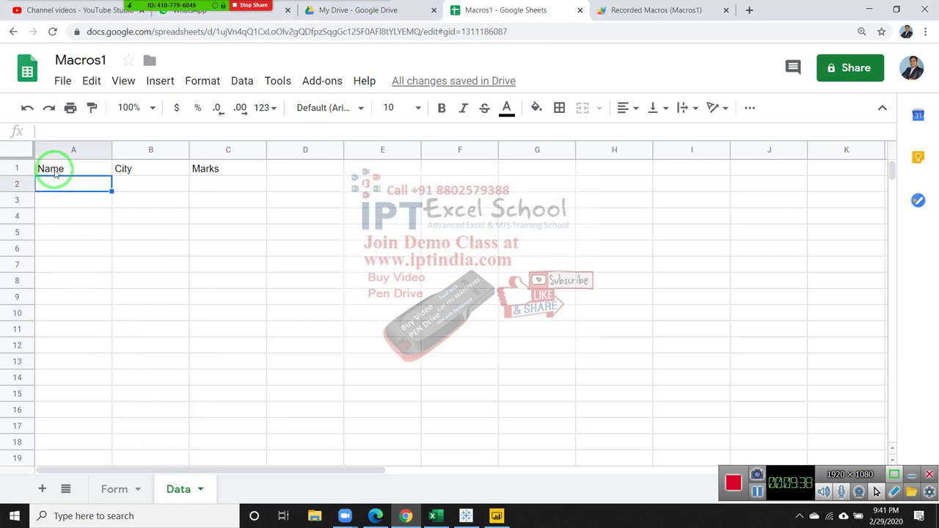
pyautogui.click(65, 171)
pyautogui.hotkey('ctrl', 'shift', 'Right')
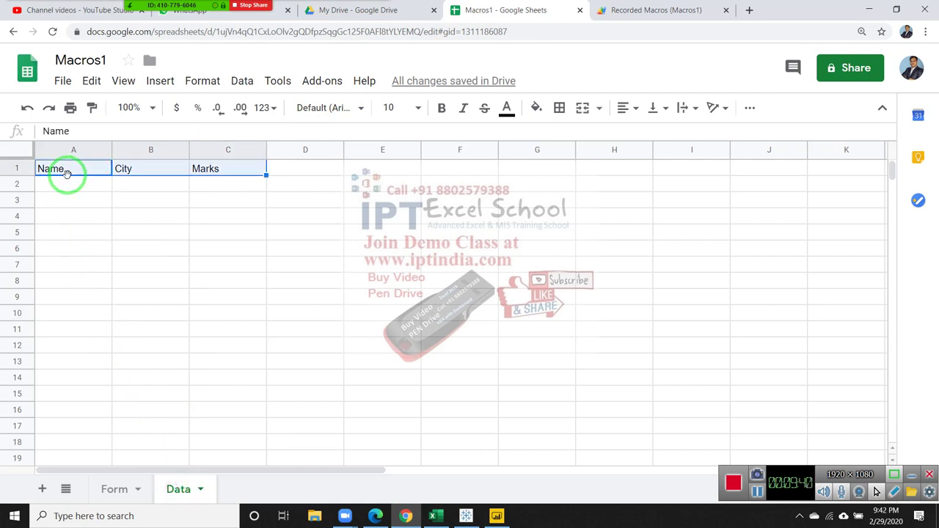
pyautogui.press('Delete')
# Enter =RANDBETWEEN(10,90) in cell A1.
pyautogui.click(66, 175)
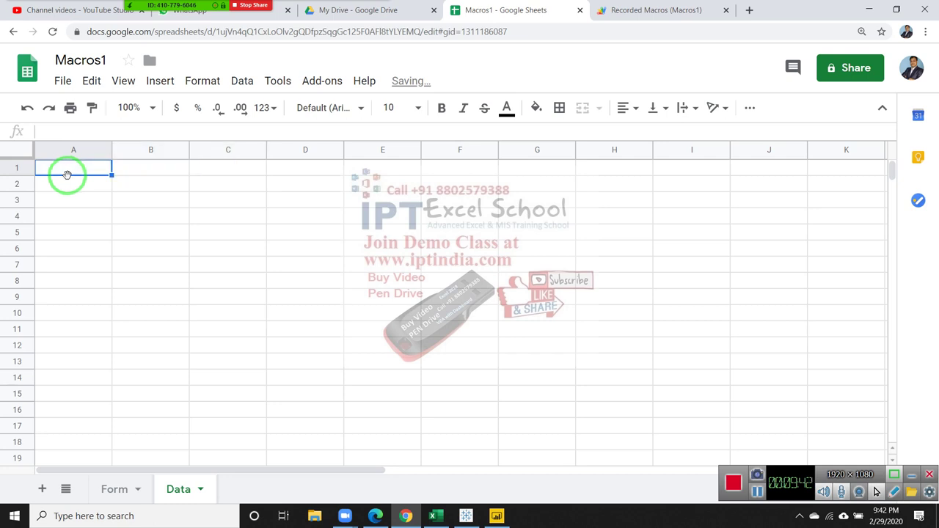
pyautogui.write('=ra')
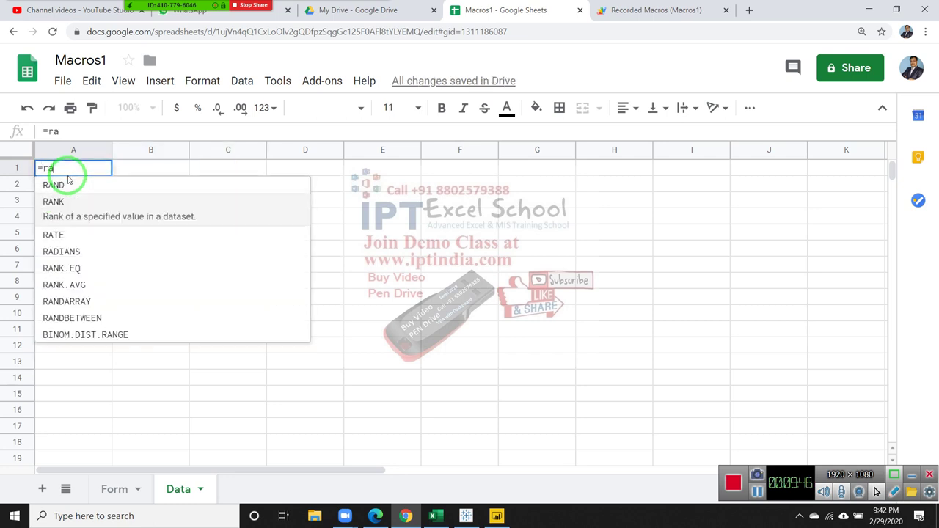
pyautogui.write('n')
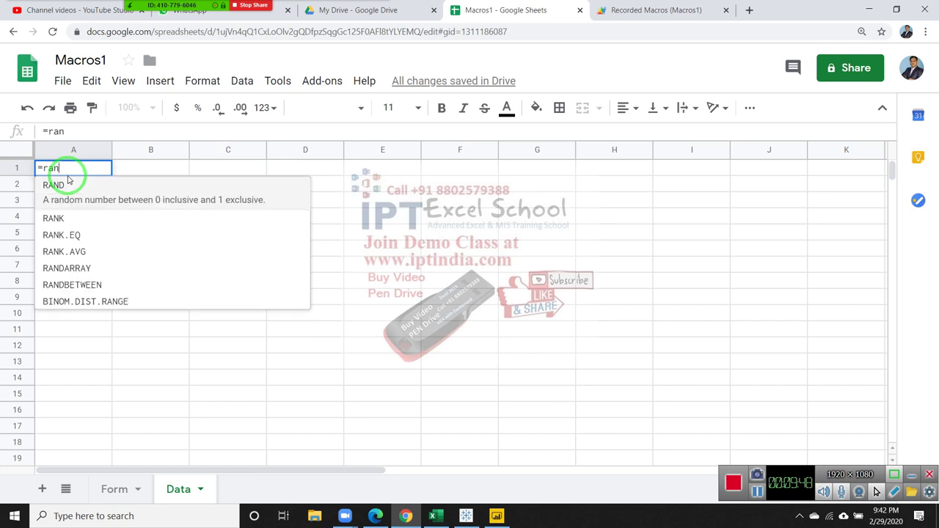
pyautogui.press('Down')
pyautogui.press('Down')
pyautogui.press('Down')
pyautogui.press('Down')
pyautogui.press('Down')
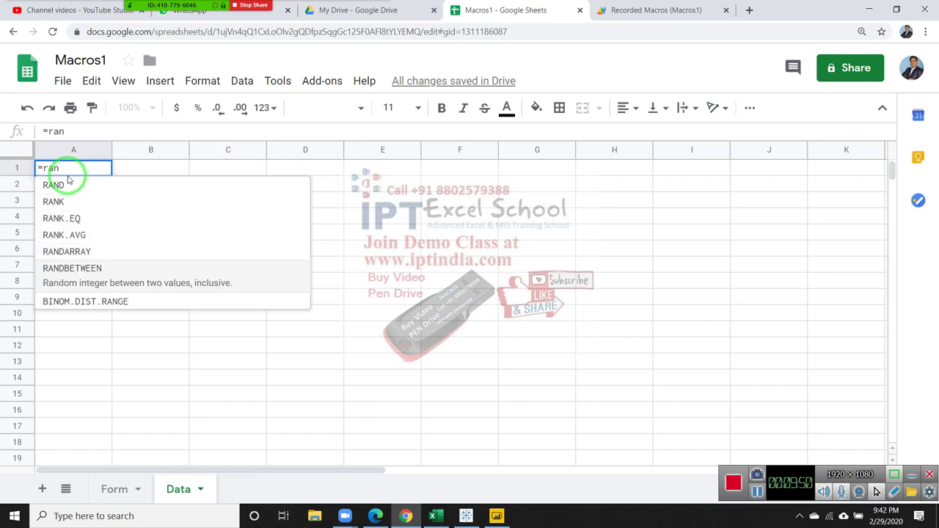
pyautogui.press('Tab')
pyautogui.write('10,9')
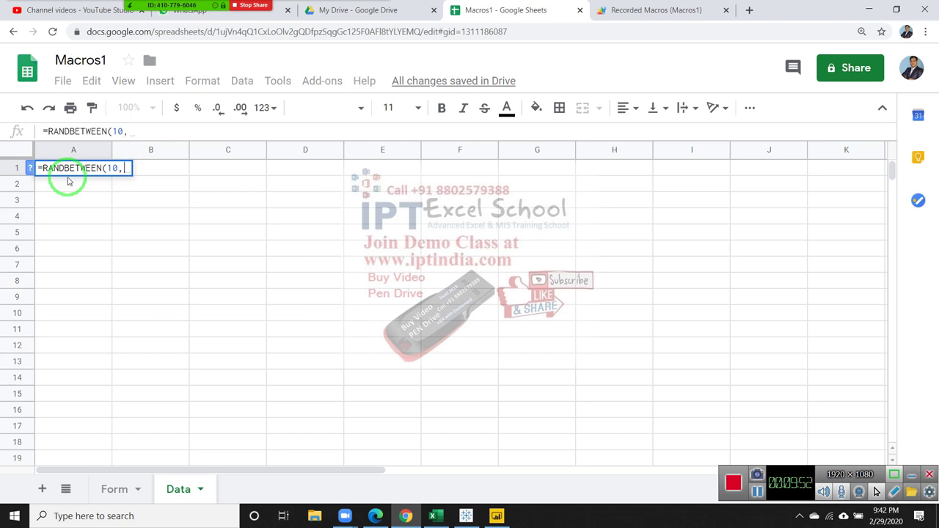
pyautogui.write('0')
pyautogui.press('Return')
# Fill the RANDBETWEEN formula across the range A1:G13.
pyautogui.press('Up')
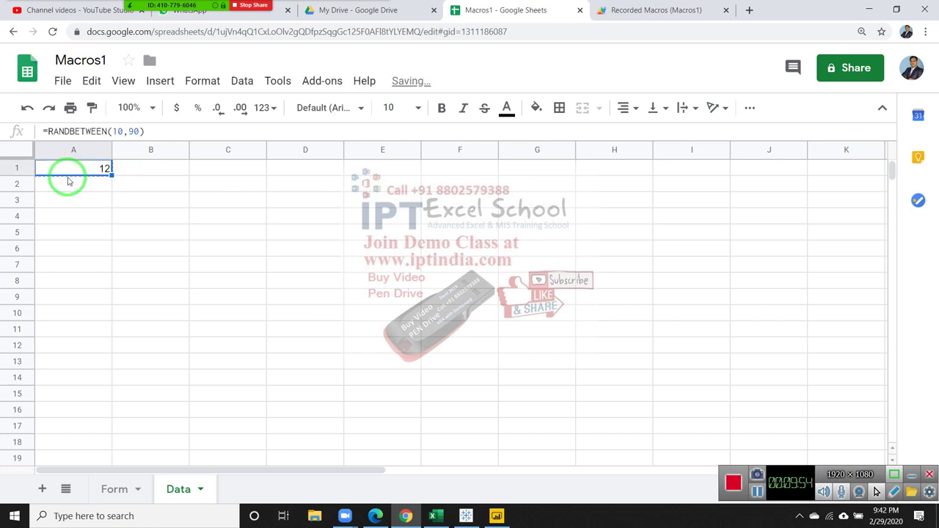
pyautogui.hotkey('shift', 'Right')
pyautogui.hotkey('shift', 'Right')
pyautogui.hotkey('shift', 'Right')
pyautogui.hotkey('shift', 'Right')
pyautogui.hotkey('shift', 'Left')
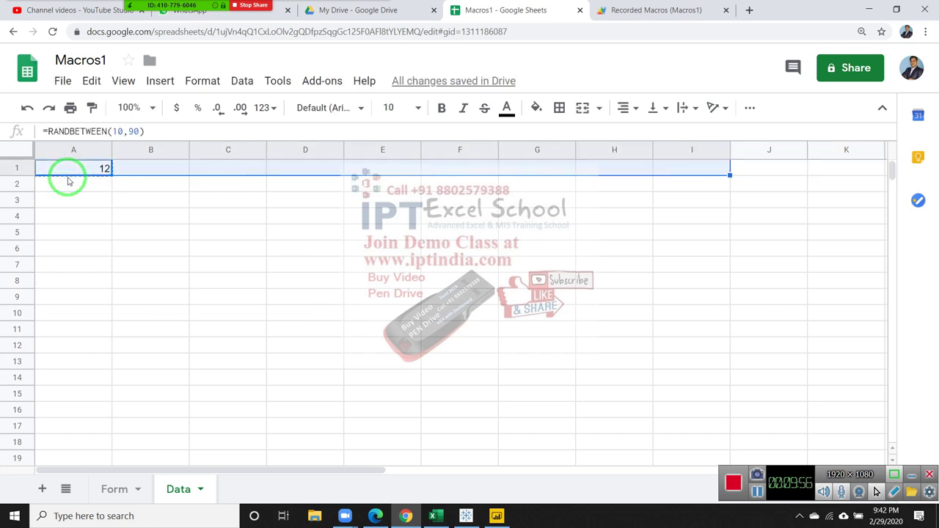
pyautogui.hotkey('shift', 'Left')
pyautogui.hotkey('shift', 'Left')
pyautogui.hotkey('shift', 'Left')
pyautogui.hotkey('shift', 'Right')
pyautogui.hotkey('shift', 'Down')
pyautogui.hotkey('shift', 'Down')
pyautogui.hotkey('shift', 'Down')
pyautogui.hotkey('shift', 'Down')
pyautogui.hotkey('shift', 'Down')
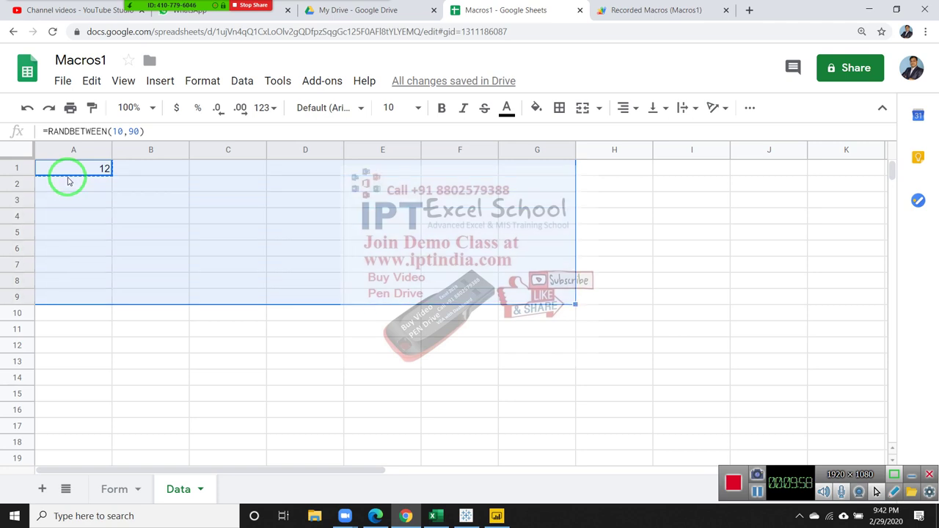
pyautogui.hotkey('shift', 'Down')
pyautogui.hotkey('shift', 'Down')
pyautogui.hotkey('shift', 'Down')
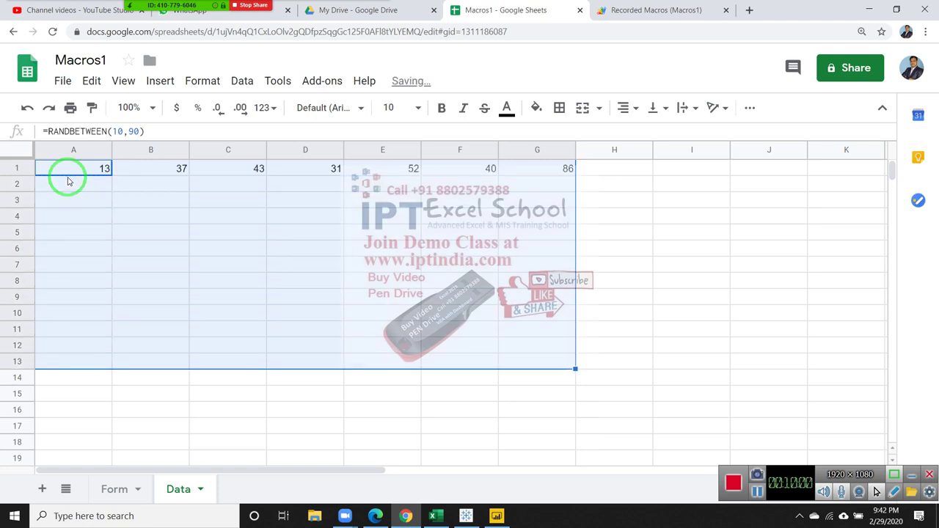
pyautogui.hotkey('ctrl', 'd')
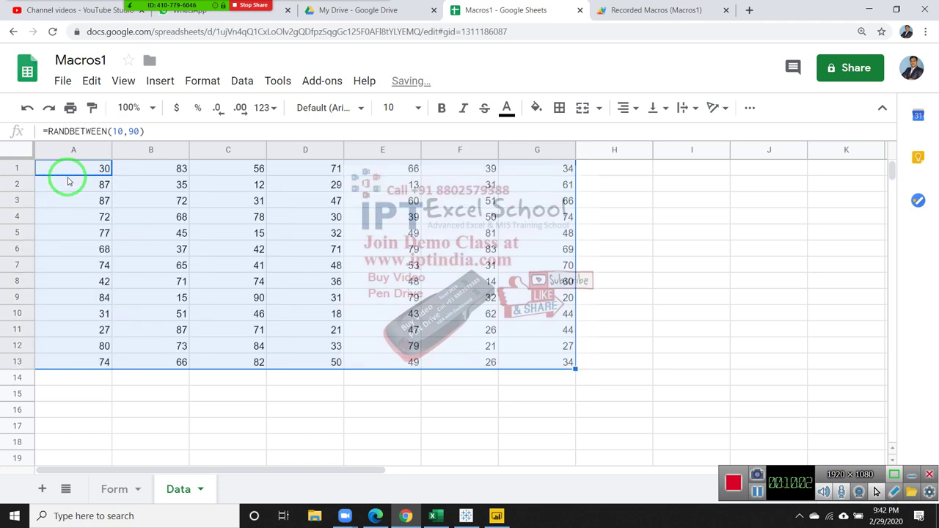
# Copy A1:G13 and paste it back as values only.
pyautogui.hotkey('ctrl', 'c')
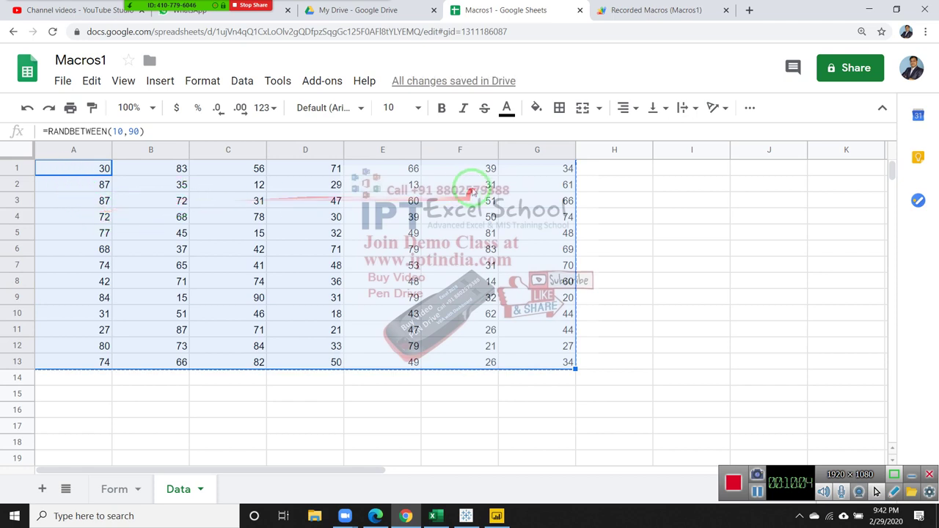
pyautogui.rightClick(469, 187)
pyautogui.moveTo(506, 189)
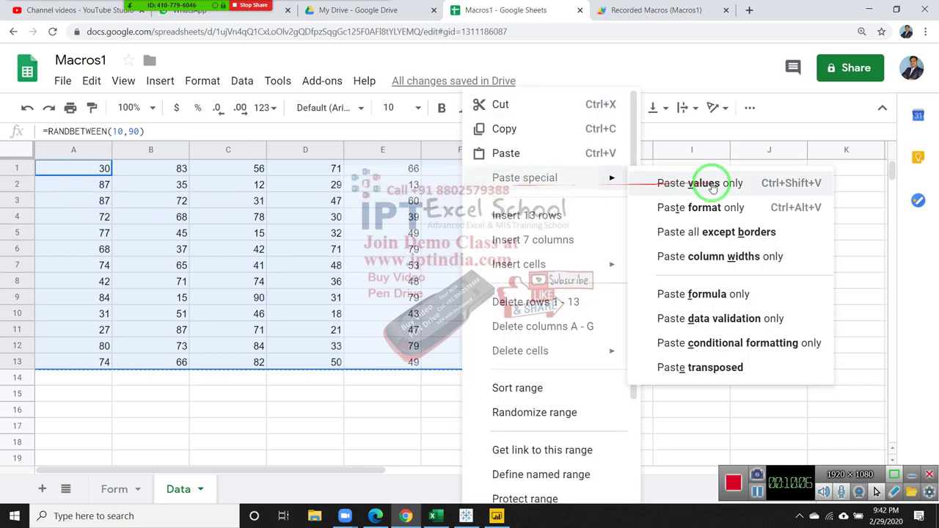
pyautogui.click(736, 190)
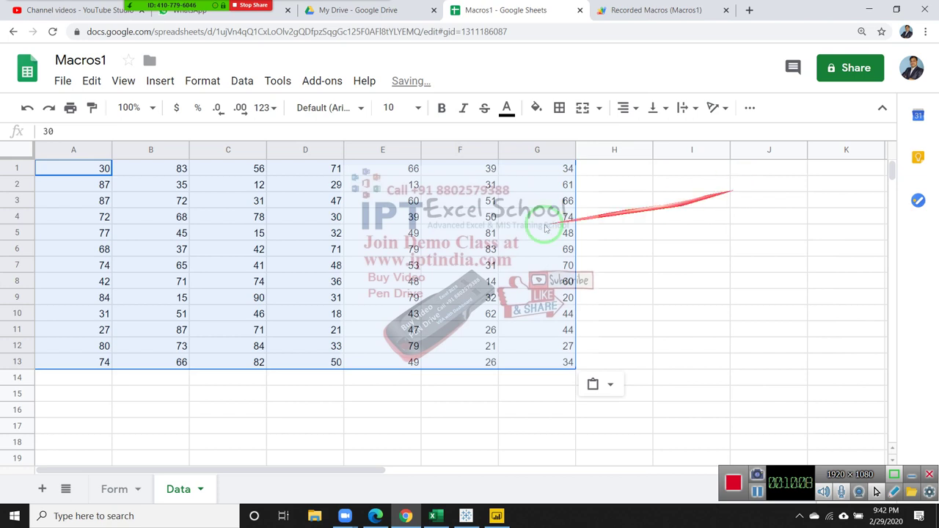
# Check the filled A1:G13 number block, ending with cell D8 selected.
pyautogui.click(400, 216)
pyautogui.click(165, 200)
pyautogui.click(102, 169)
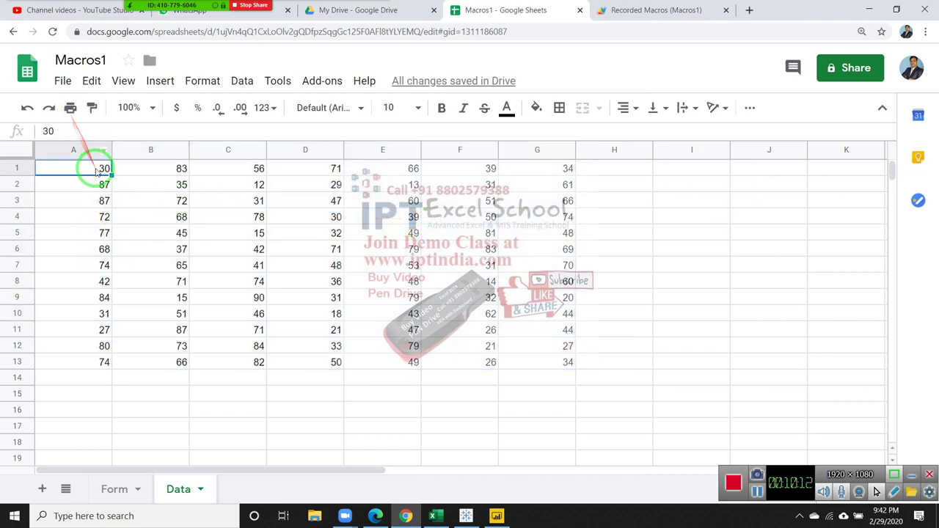
pyautogui.moveTo(92, 168); pyautogui.dragTo(559, 361)
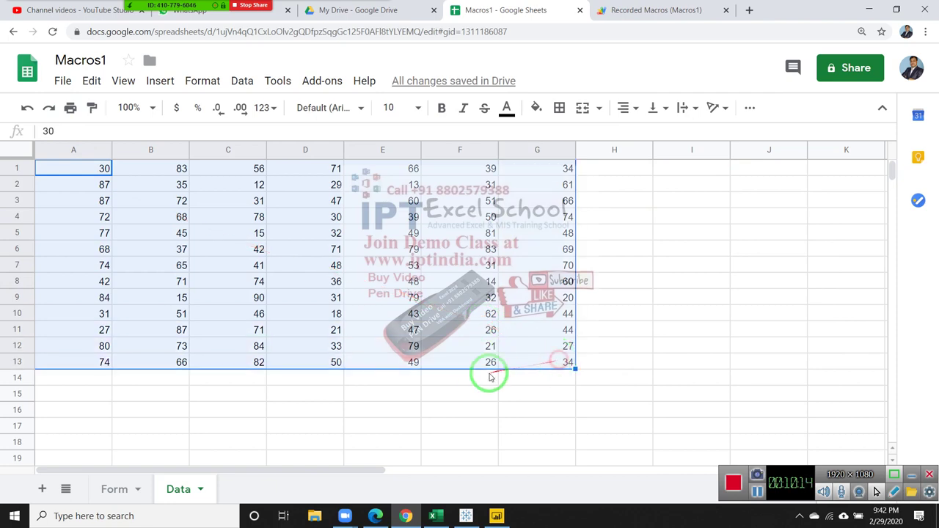
pyautogui.click(440, 379)
pyautogui.click(271, 284)
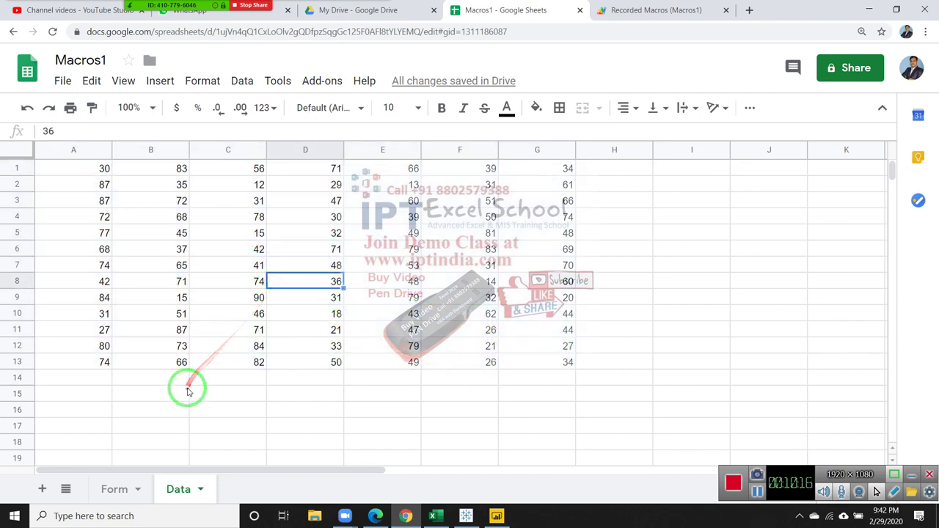
pyautogui.hotkey('alt', 'Tab')
pyautogui.hotkey('alt', 'Tab')
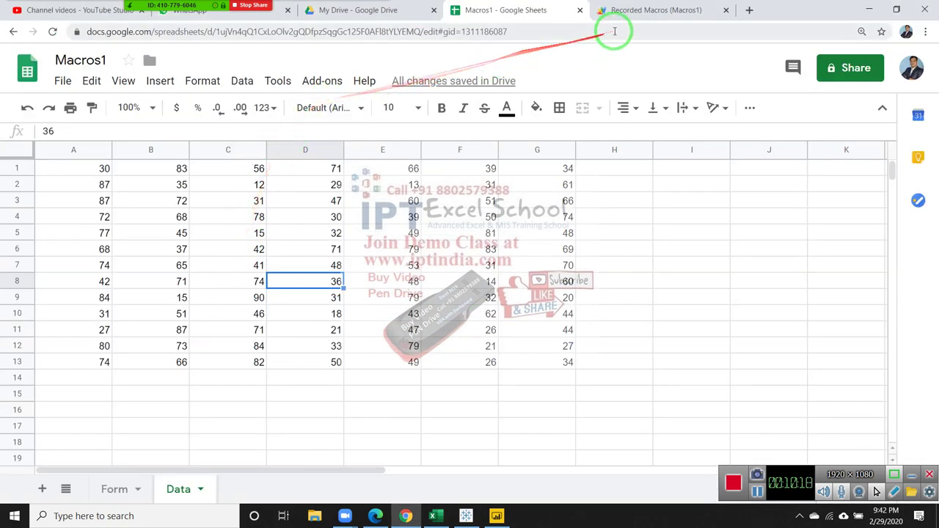
# In Recorded Macros, highlight getRange, setValue and activate in the code to explain them.
pyautogui.click(631, 11)
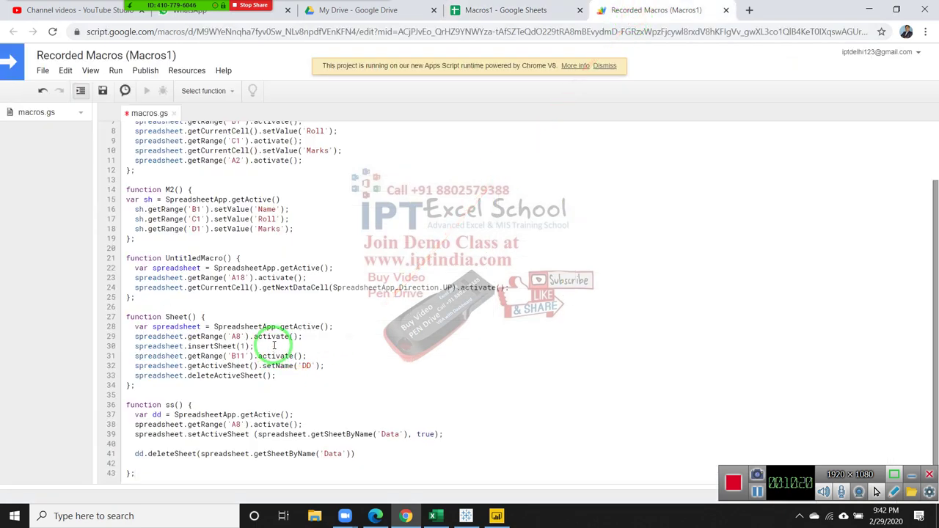
pyautogui.scroll(2, 253, 337)
pyautogui.doubleClick(165, 280)
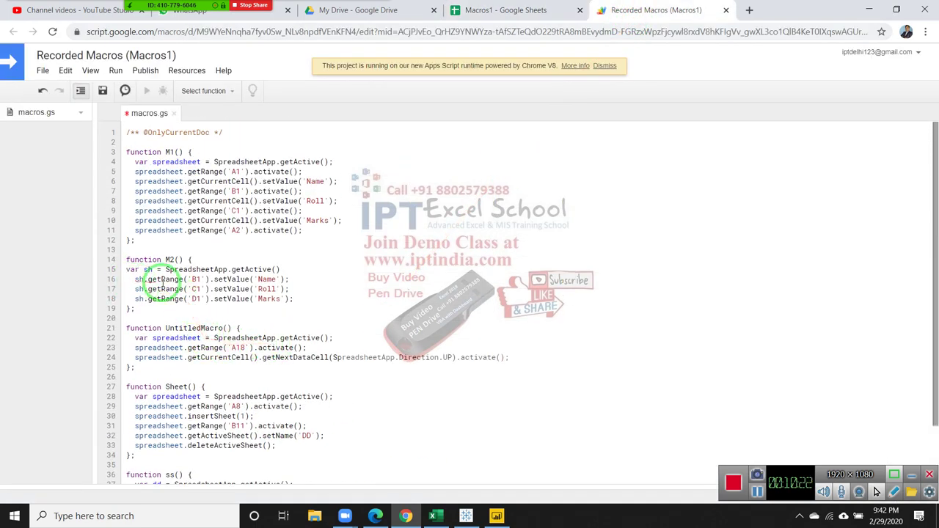
pyautogui.doubleClick(220, 280)
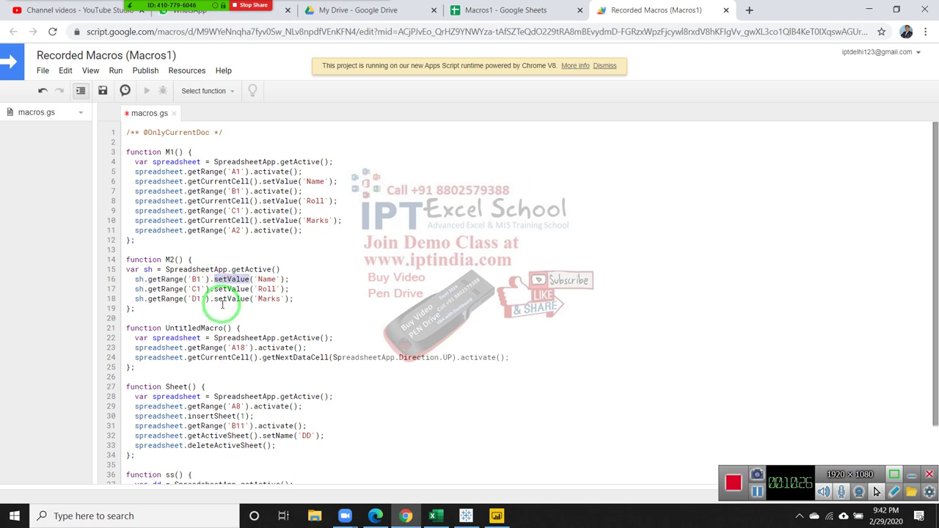
pyautogui.scroll(-2, 242, 352)
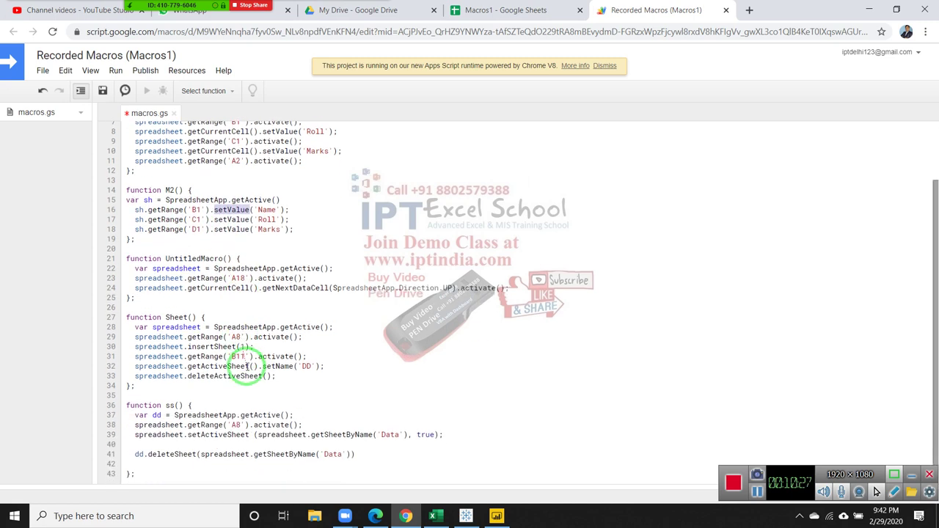
pyautogui.doubleClick(266, 336)
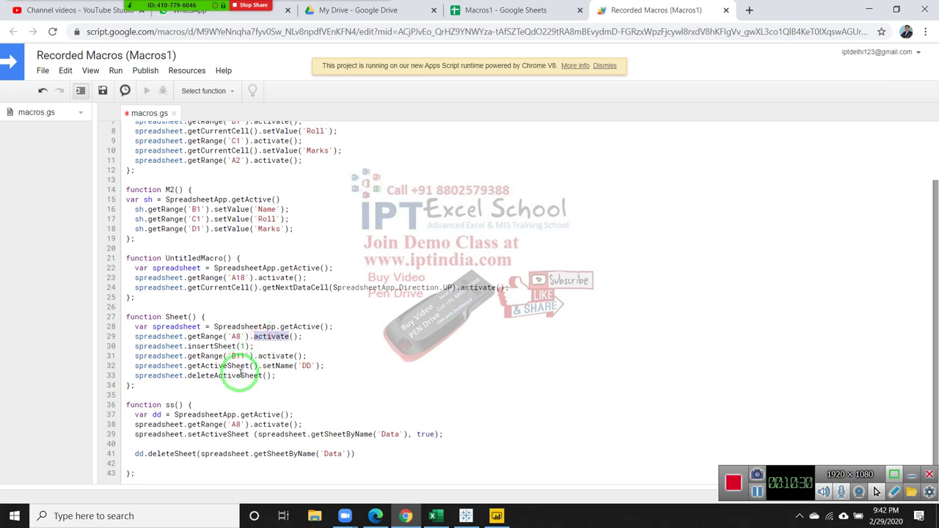
pyautogui.scroll(2, 180, 459)
pyautogui.scroll(-2, 177, 463)
pyautogui.scroll(2, 175, 448)
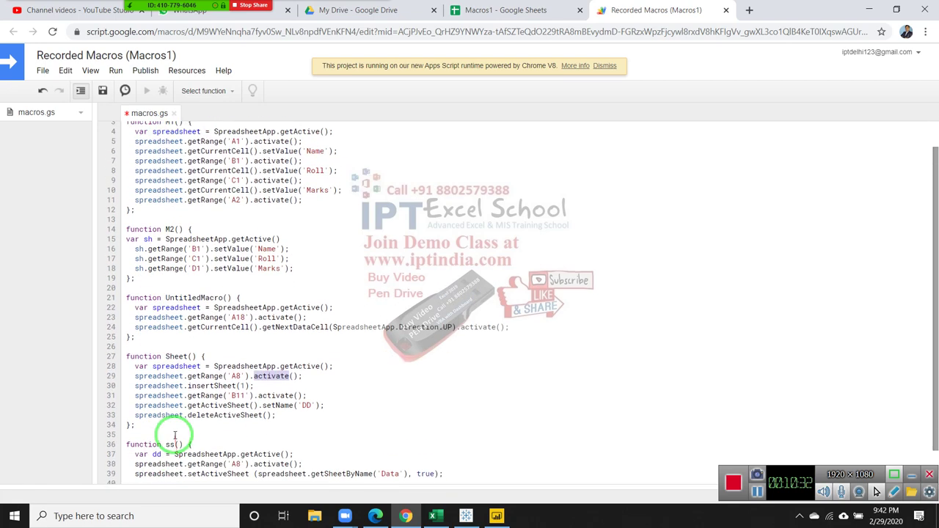
pyautogui.scroll(-2, 172, 440)
# Add a blank line after the ss function and type the header function sel().
pyautogui.click(158, 474)
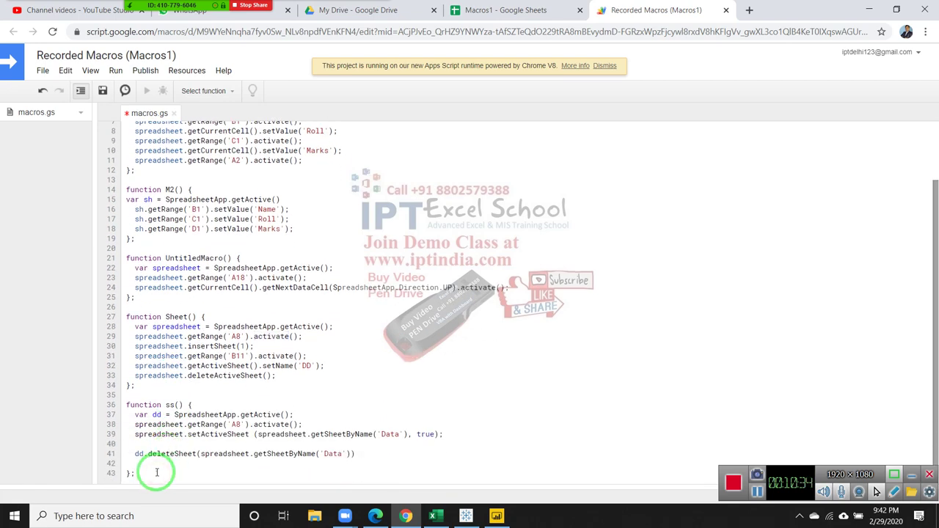
pyautogui.press('Return')
pyautogui.press('Return')
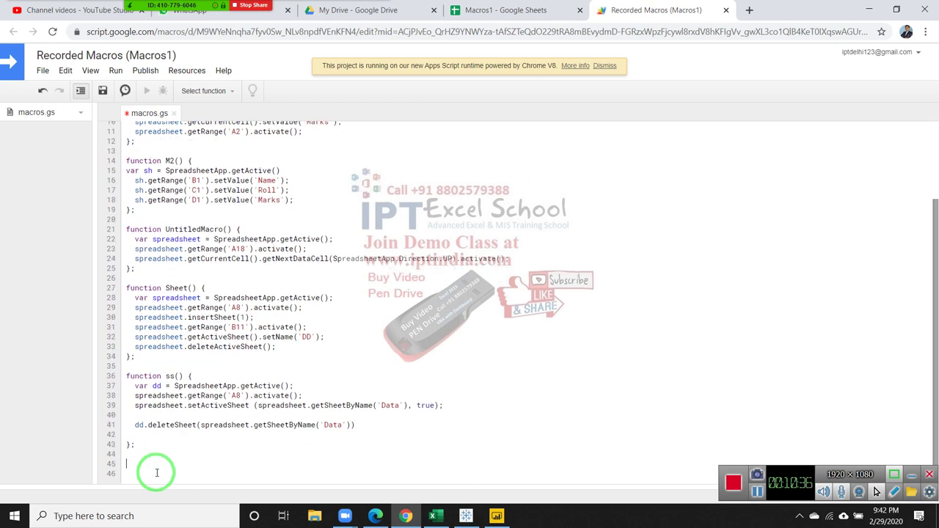
pyautogui.write('fun')
pyautogui.write('ction s')
pyautogui.write('el()')
# Add blank body lines under sel(), then start and erase a 'var sg=' declaration.
pyautogui.press('Return')
pyautogui.press('Return')
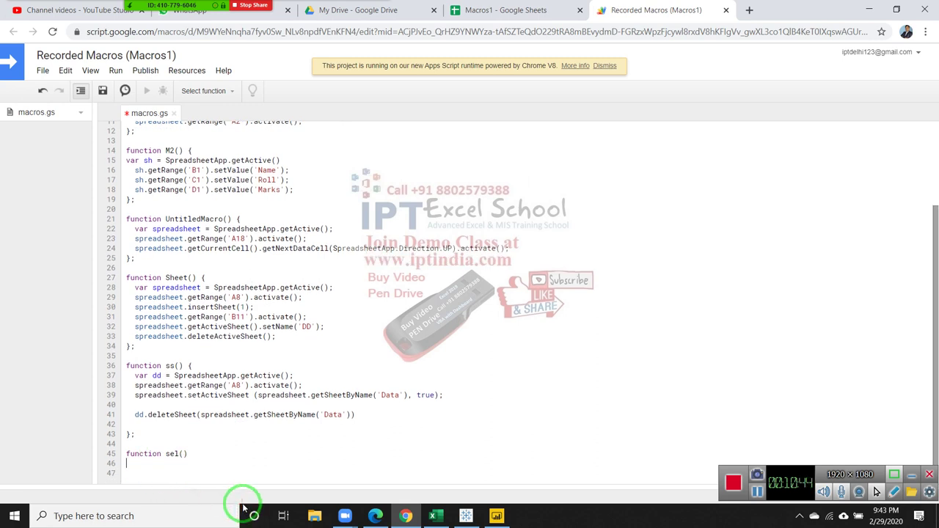
pyautogui.press('Return')
pyautogui.press('Return')
pyautogui.press('Up')
pyautogui.press('Up')
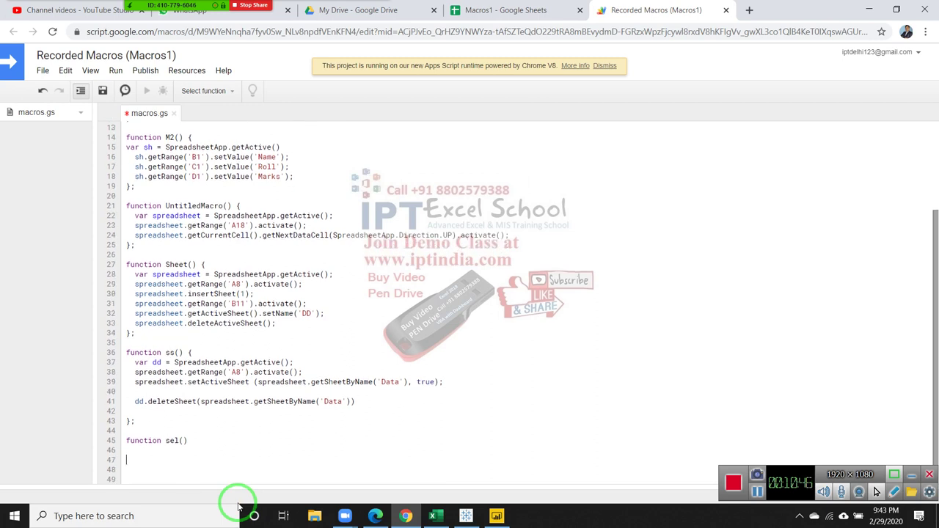
pyautogui.press('Up')
pyautogui.press('Return')
pyautogui.write('var')
pyautogui.write(' sg')
pyautogui.write('=')
pyautogui.press('BackSpace')
pyautogui.press('BackSpace')
pyautogui.press('BackSpace')
pyautogui.press('BackSpace')
pyautogui.press('BackSpace')
pyautogui.press('BackSpace')
pyautogui.press('BackSpace')
pyautogui.press('BackSpace')
pyautogui.press('BackSpace')
pyautogui.press('BackSpace')
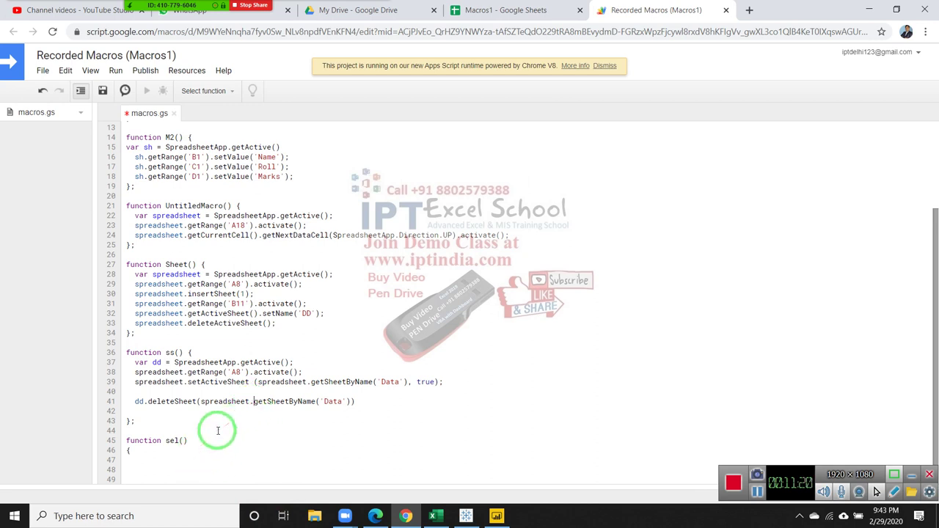
# Paste getSheetByName('Data') from line 41 into sel, then type var sh = on line 48.
pyautogui.moveTo(254, 402); pyautogui.dragTo(348, 401)
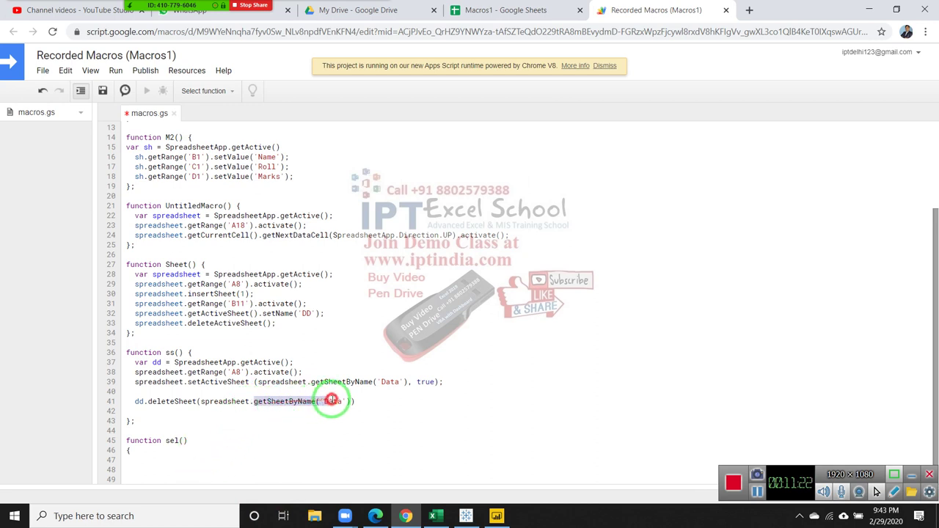
pyautogui.hotkey('ctrl', 'c')
pyautogui.click(147, 457)
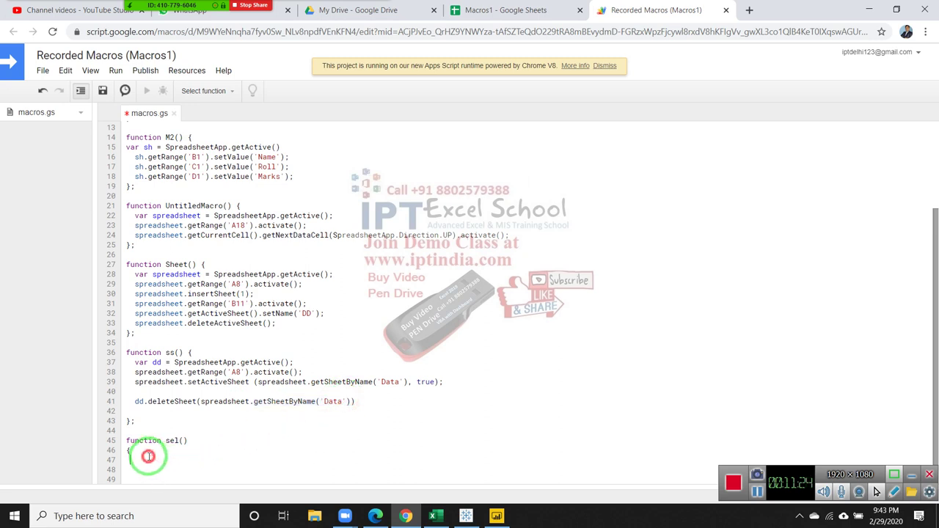
pyautogui.hotkey('ctrl', 'v')
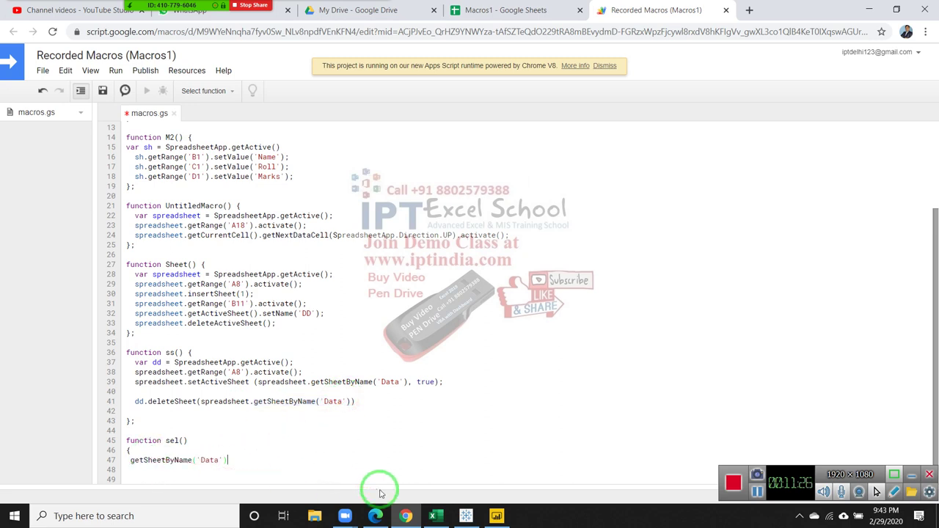
pyautogui.write('.')
pyautogui.press('BackSpace')
pyautogui.press('BackSpace')
pyautogui.press('BackSpace')
pyautogui.press('BackSpace')
pyautogui.press('BackSpace')
pyautogui.press('BackSpace')
pyautogui.press('BackSpace')
pyautogui.press('BackSpace')
pyautogui.press('BackSpace')
pyautogui.press('BackSpace')
pyautogui.press('BackSpace')
pyautogui.press('BackSpace')
pyautogui.press('BackSpace')
pyautogui.press('BackSpace')
pyautogui.press('BackSpace')
pyautogui.press('BackSpace')
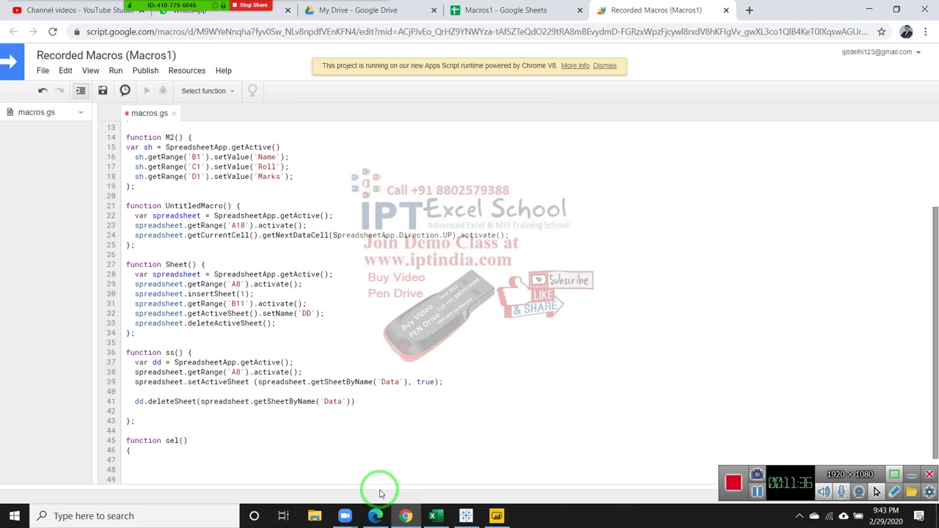
pyautogui.write('var s')
pyautogui.write('h ')
pyautogui.write('=')
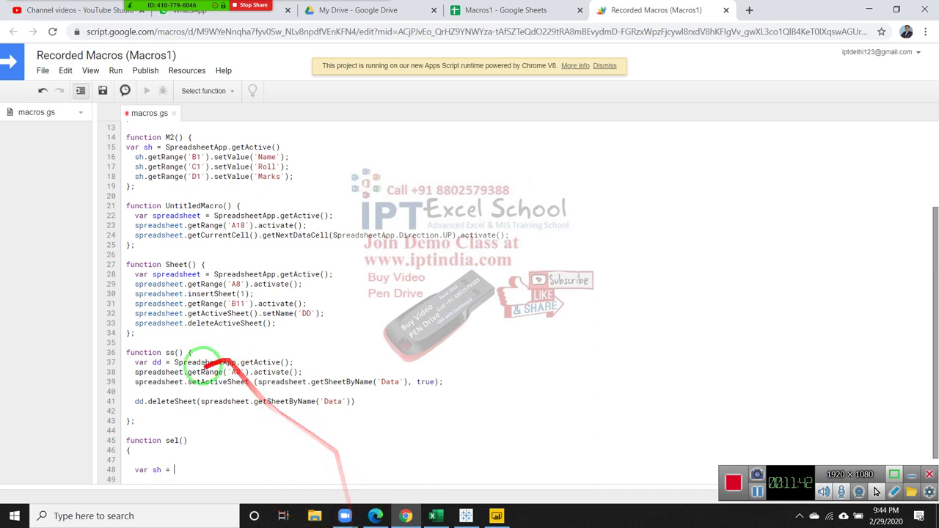
# Complete var sh = SpreadsheetApp.getActive(); using the call copied from line 37.
pyautogui.click(176, 362)
pyautogui.moveTo(176, 362); pyautogui.dragTo(294, 362)
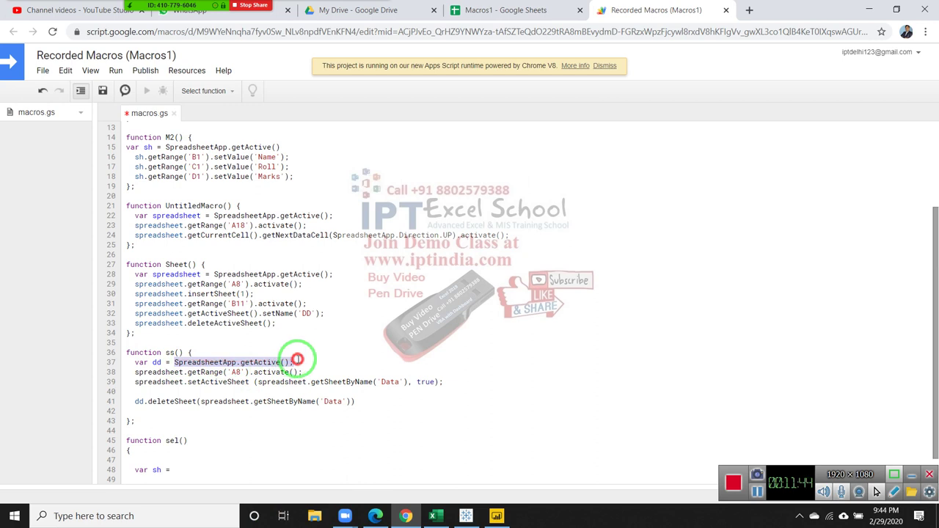
pyautogui.hotkey('ctrl', 'c')
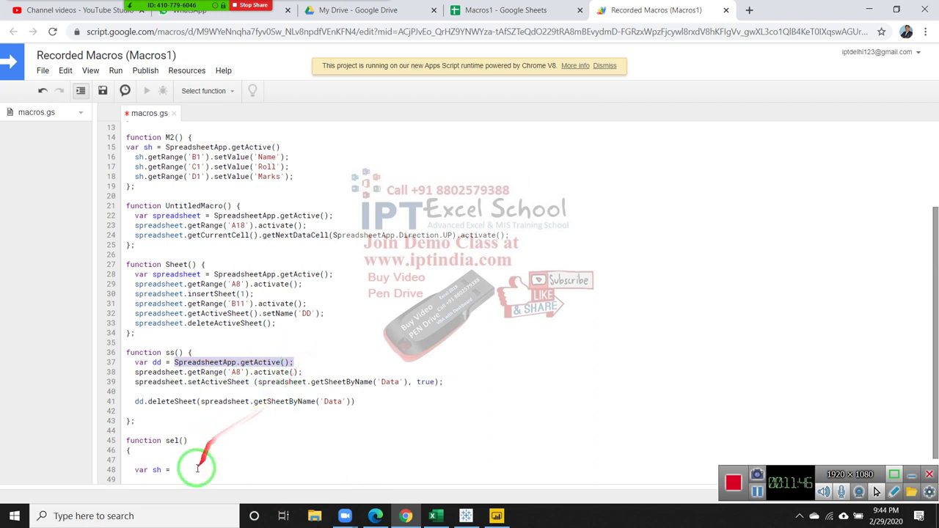
pyautogui.click(194, 468)
pyautogui.hotkey('ctrl', 'v')
pyautogui.scroll(-1, 190, 467)
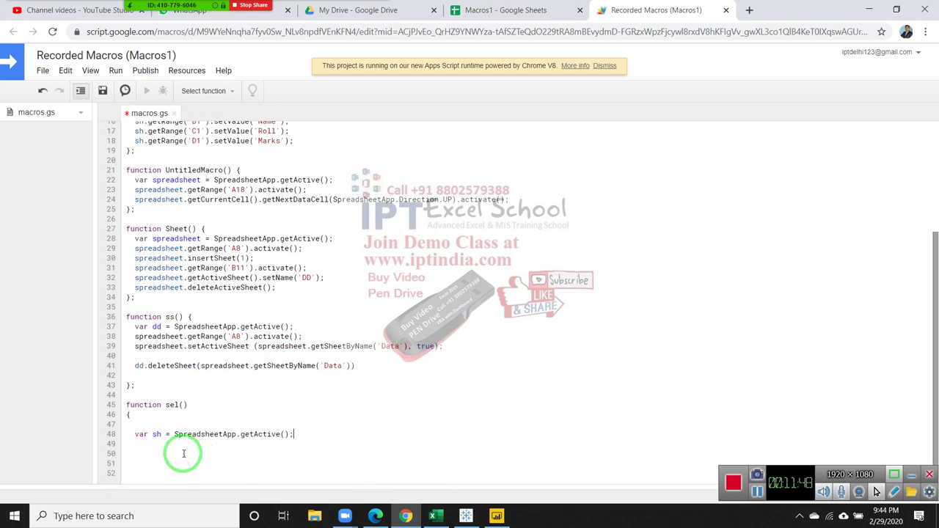
pyautogui.press('Return')
# On the next line, pick getRange from the sh suggestions and begin its 'A1' range argument.
pyautogui.write('sg')
pyautogui.write('h')
pyautogui.write('.')
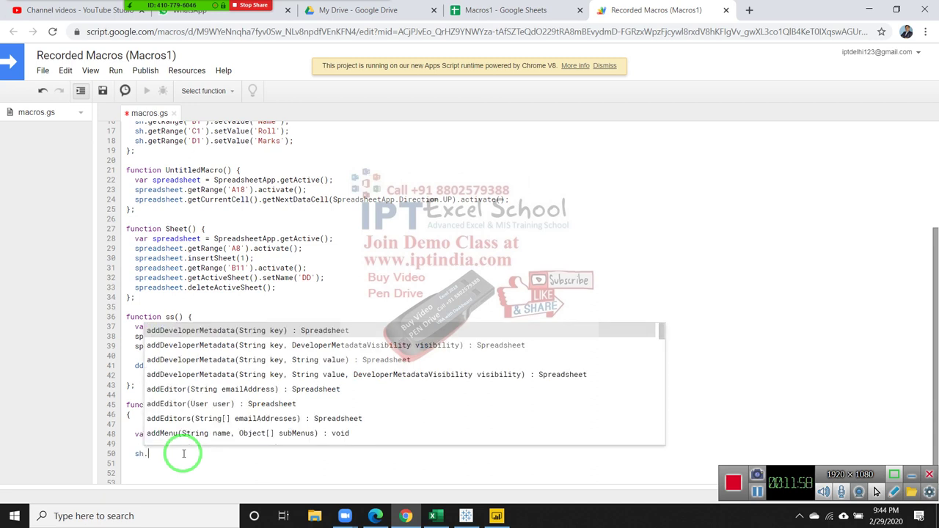
pyautogui.write('get')
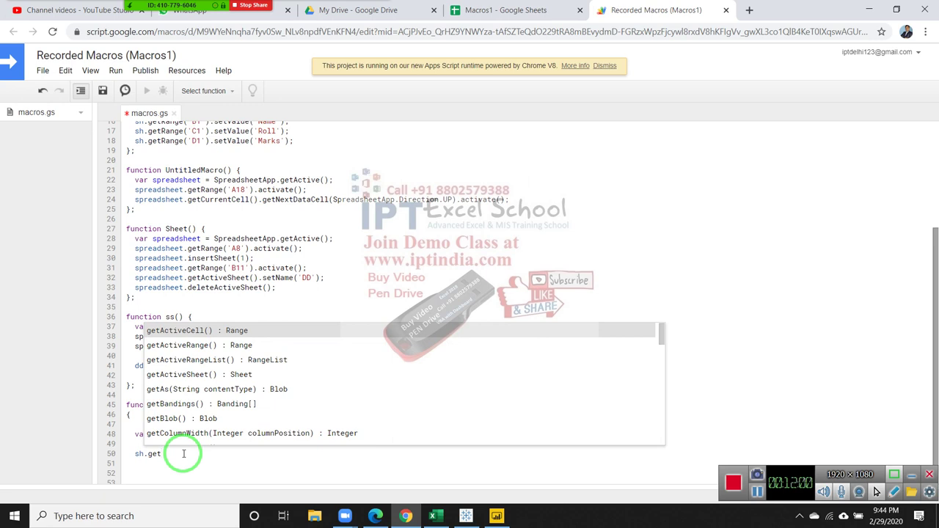
pyautogui.press('Down')
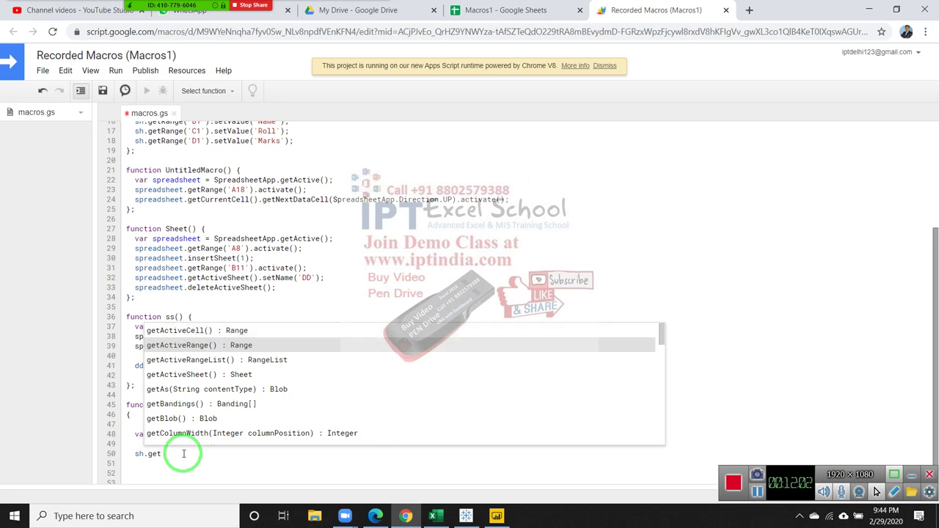
pyautogui.press('Up')
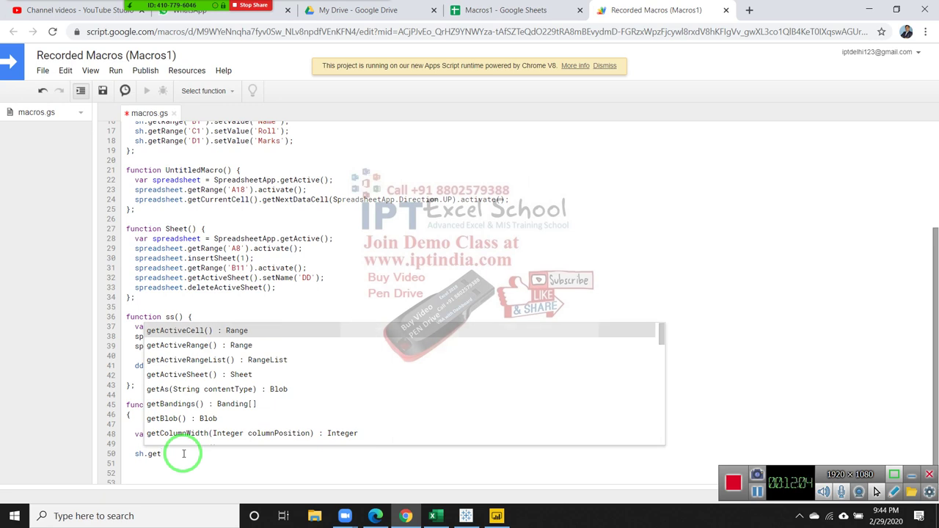
pyautogui.press('Down')
pyautogui.press('Up')
pyautogui.press('Down')
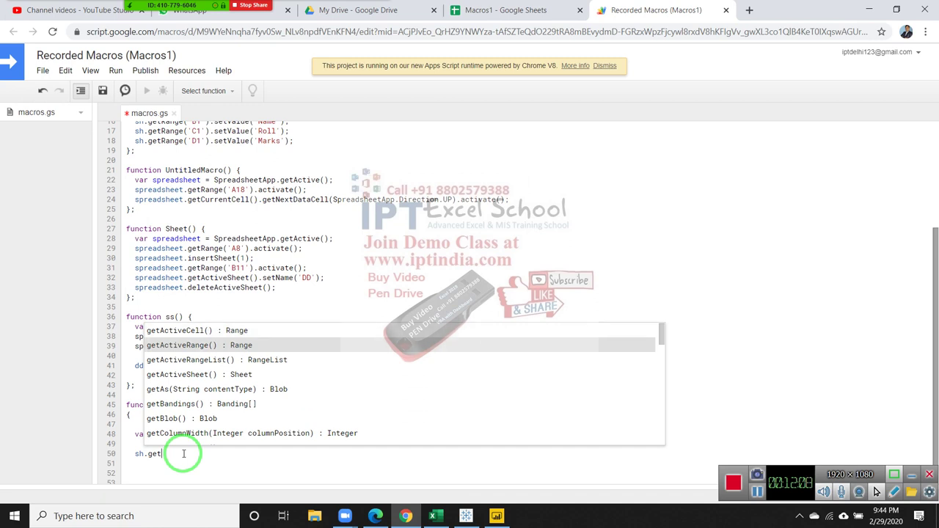
pyautogui.press('Down')
pyautogui.press('Down')
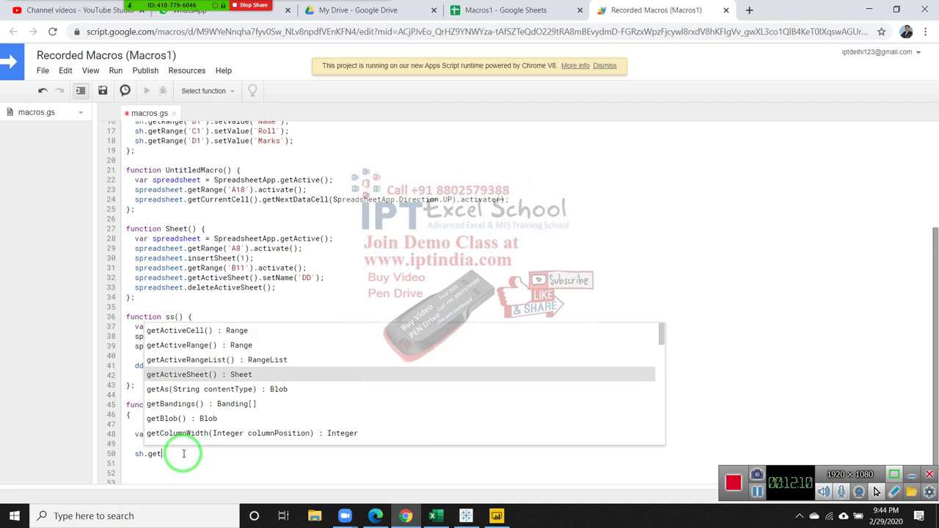
pyautogui.press('Down')
pyautogui.press('Down')
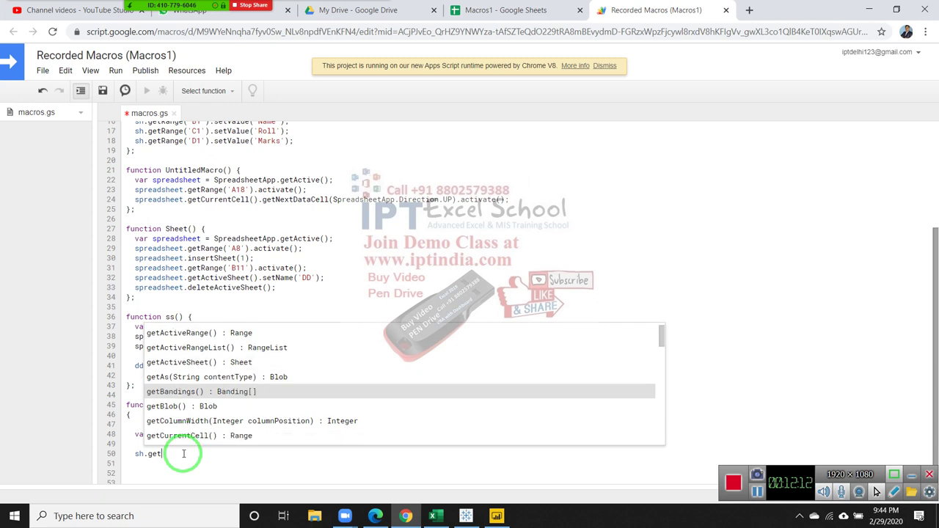
pyautogui.write('r')
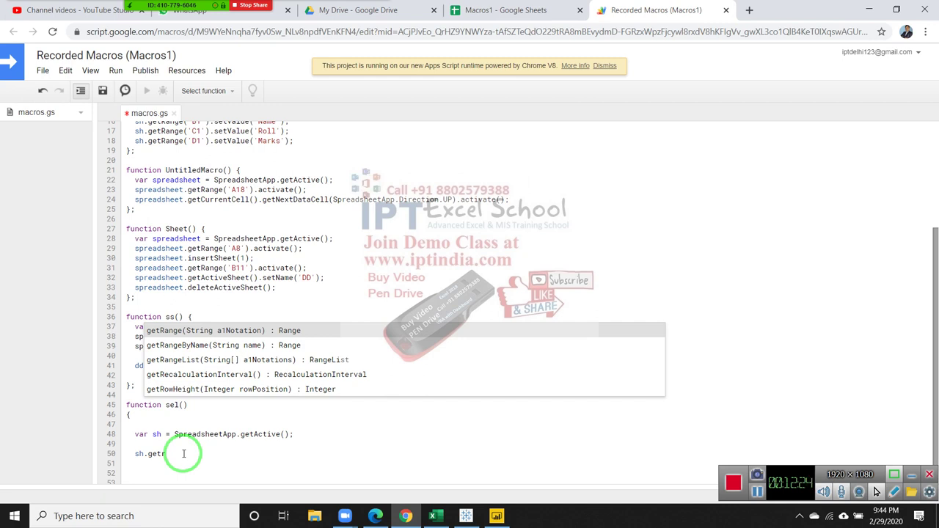
pyautogui.press('Return')
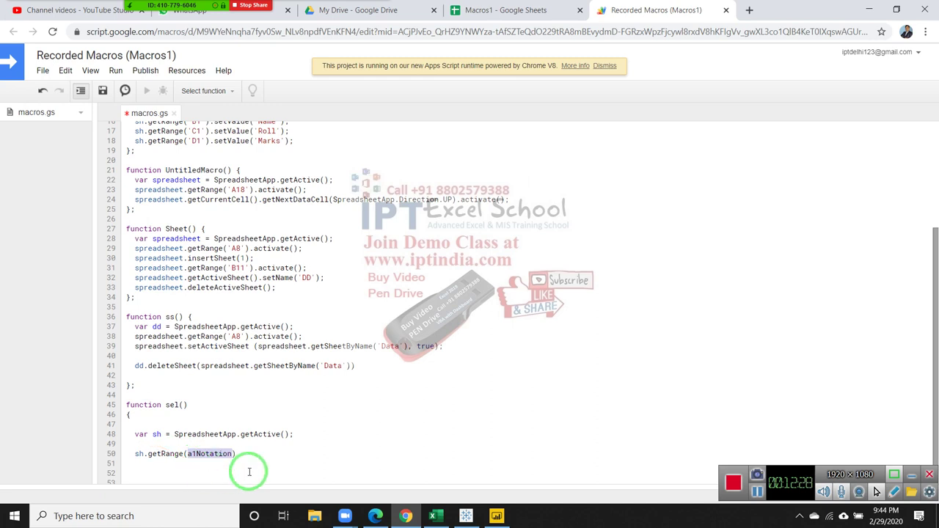
pyautogui.write("'")
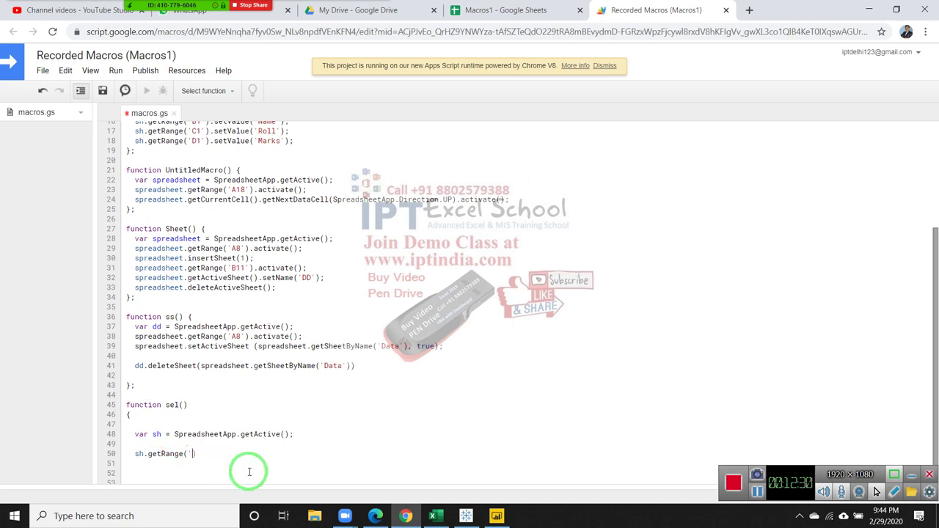
pyautogui.write('A')
pyautogui.write(':')
pyautogui.write('1')
pyautogui.write("'")
pyautogui.hotkey('alt', 'Tab')
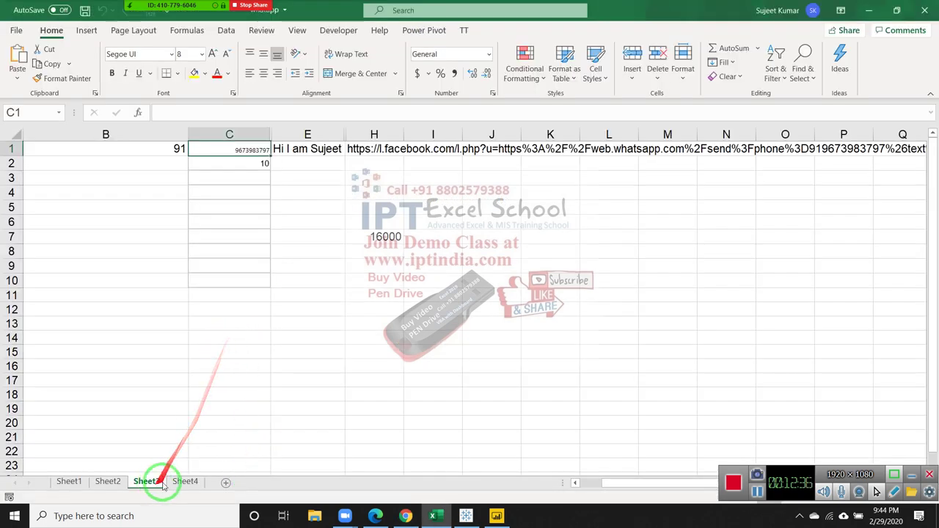
# Confirm the Data values span A1:G13, then complete the script range as 'A1:G13'.
pyautogui.click(184, 482)
pyautogui.hotkey('alt', 'Tab')
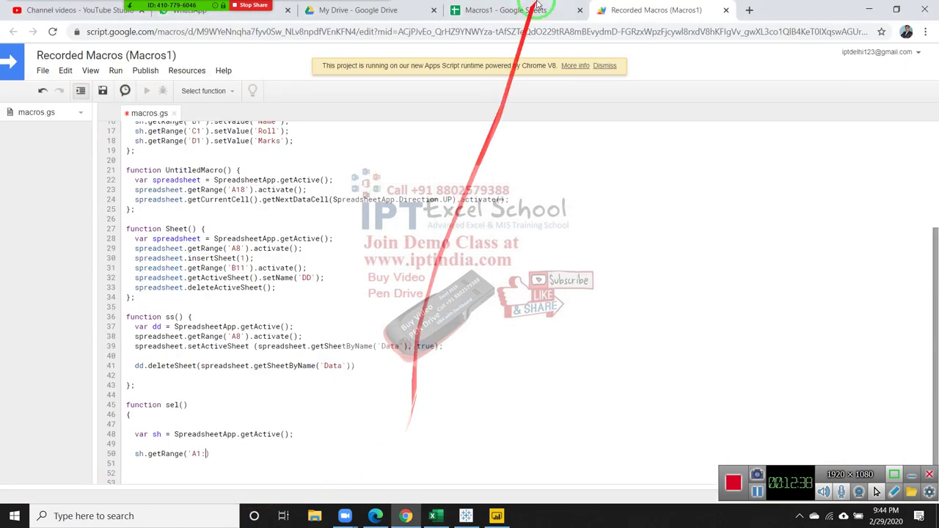
pyautogui.click(524, 11)
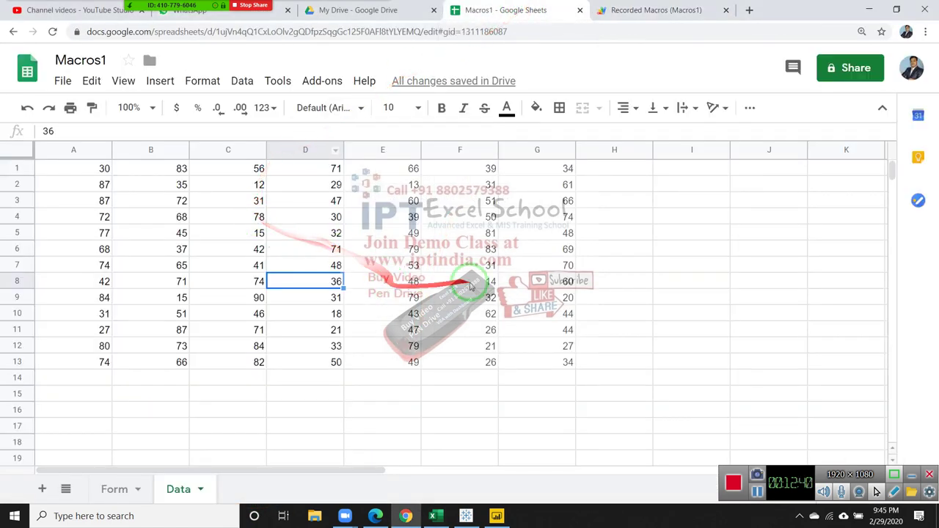
pyautogui.moveTo(103, 169); pyautogui.dragTo(556, 369)
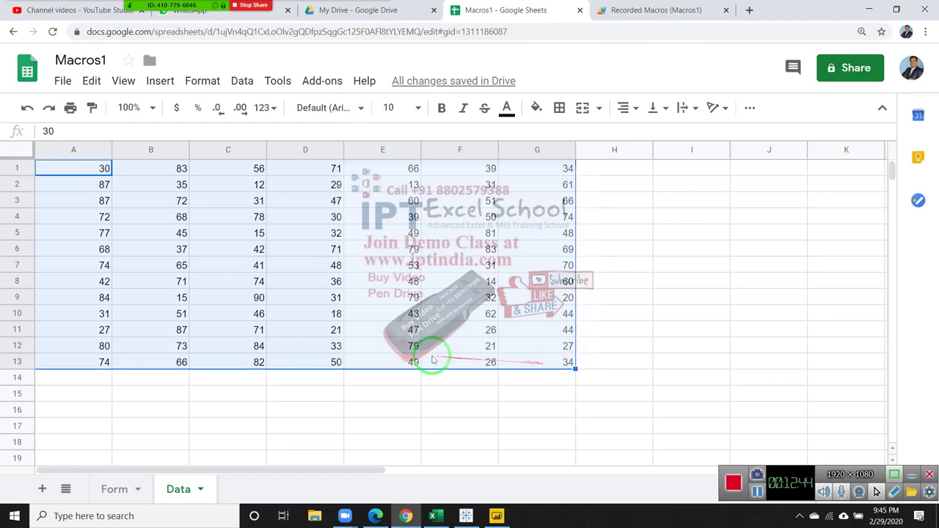
pyautogui.hotkey('alt', 'Tab')
pyautogui.hotkey('alt', 'Tab')
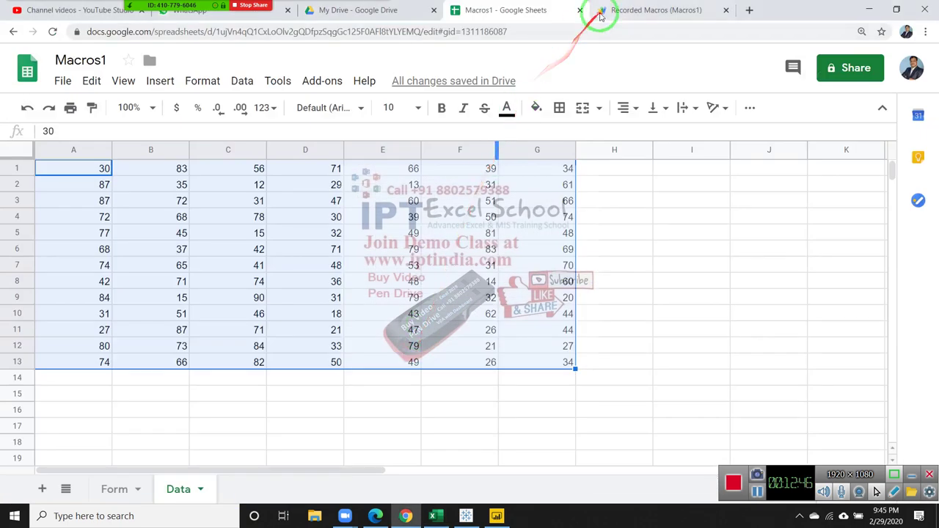
pyautogui.click(615, 10)
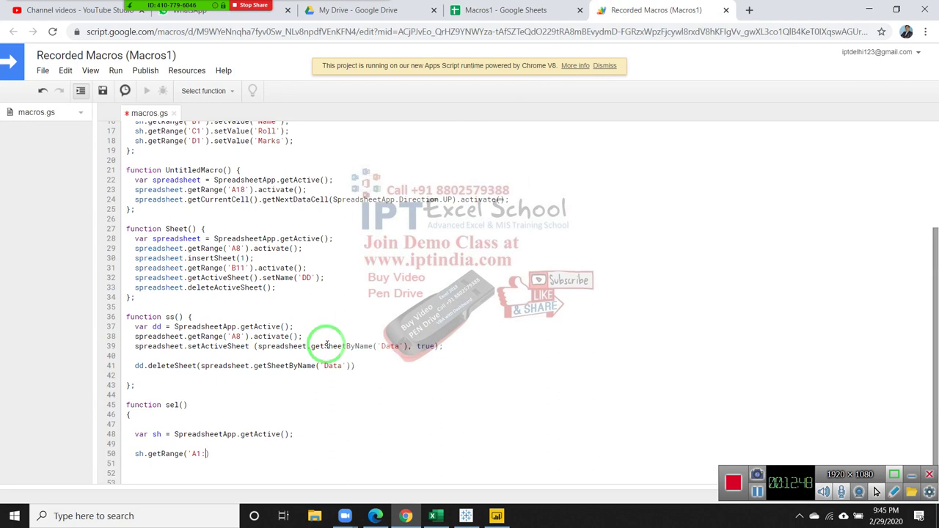
pyautogui.write("G13'")
# Append a period to sh.getRange('A1:G13'), replacing a mistyped .sel.
pyautogui.moveTo(183, 397); pyautogui.dragTo(118, 414)
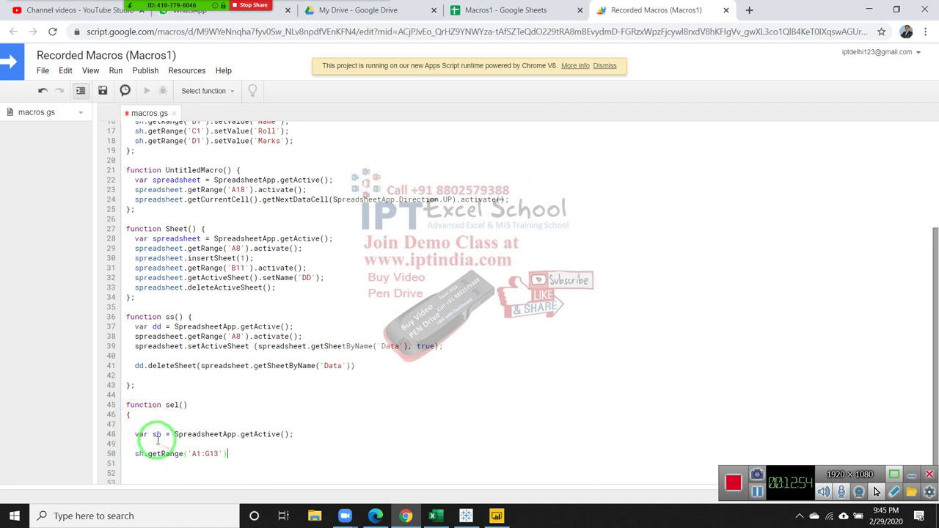
pyautogui.moveTo(157, 438)
pyautogui.mouseDown()
pyautogui.moveTo(147, 425)
pyautogui.moveTo(266, 436)
pyautogui.mouseUp()
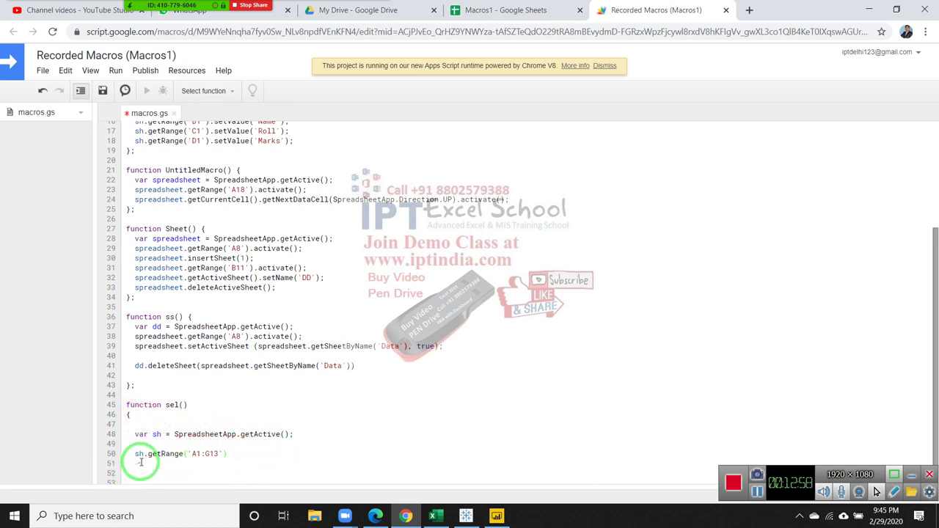
pyautogui.scroll(-1, 142, 459)
pyautogui.scroll(-1, 142, 460)
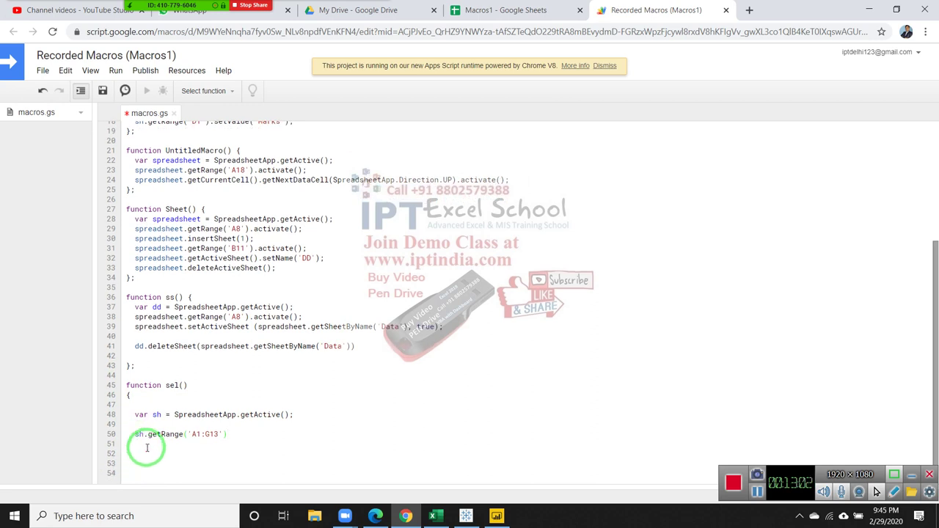
pyautogui.write('.')
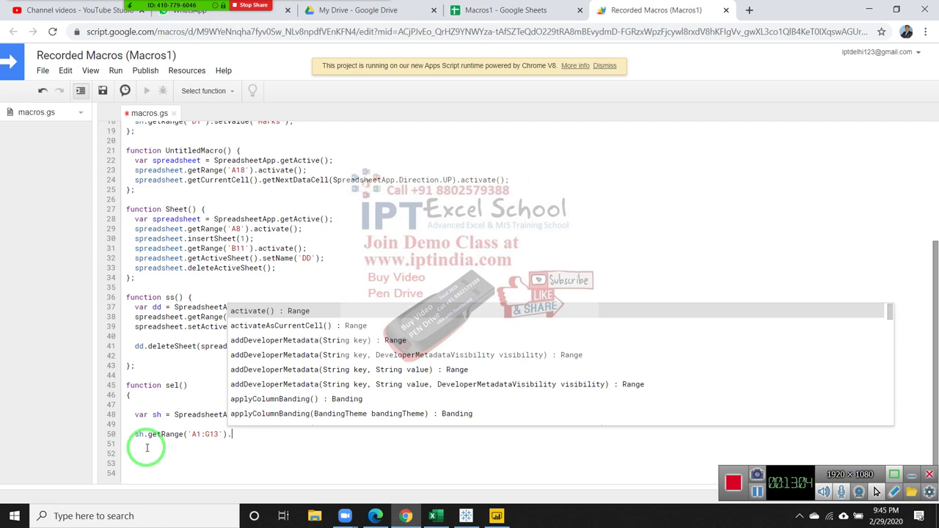
pyautogui.write('se')
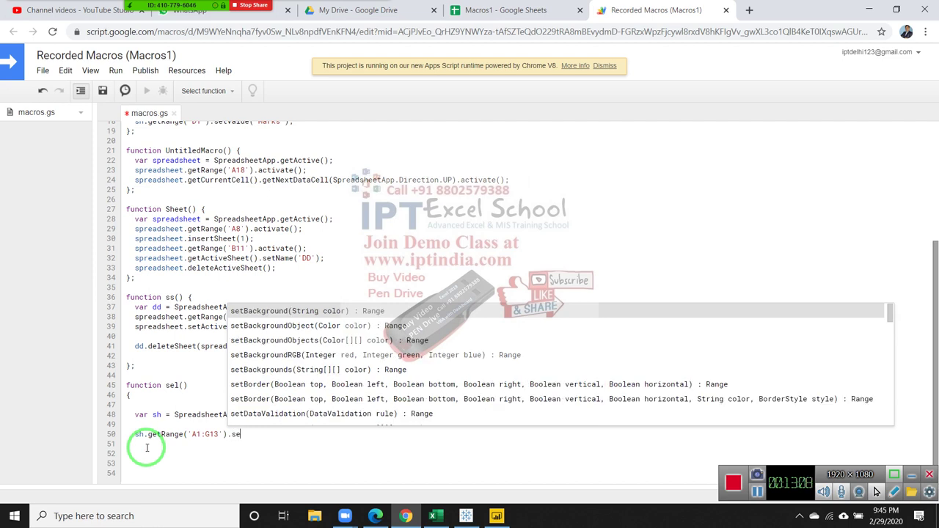
pyautogui.write('l')
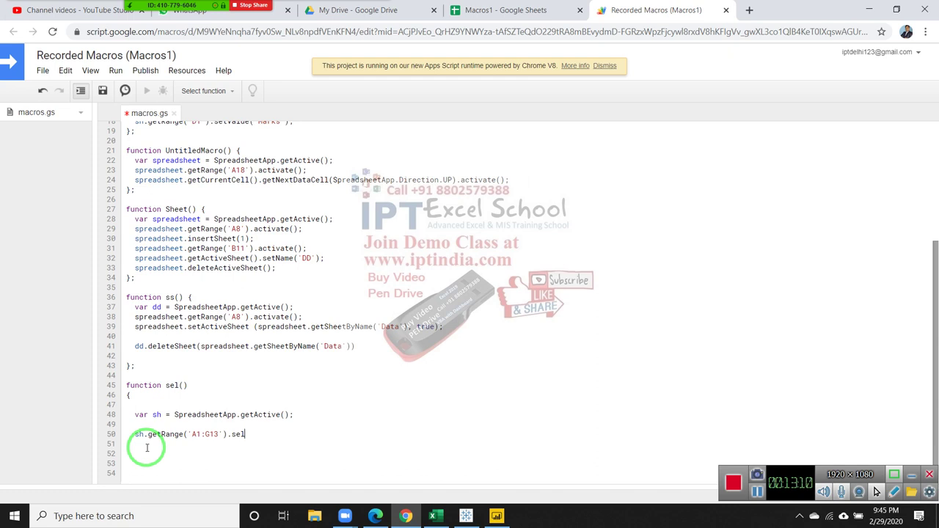
pyautogui.press('BackSpace')
pyautogui.press('BackSpace')
pyautogui.press('BackSpace')
pyautogui.write('.')
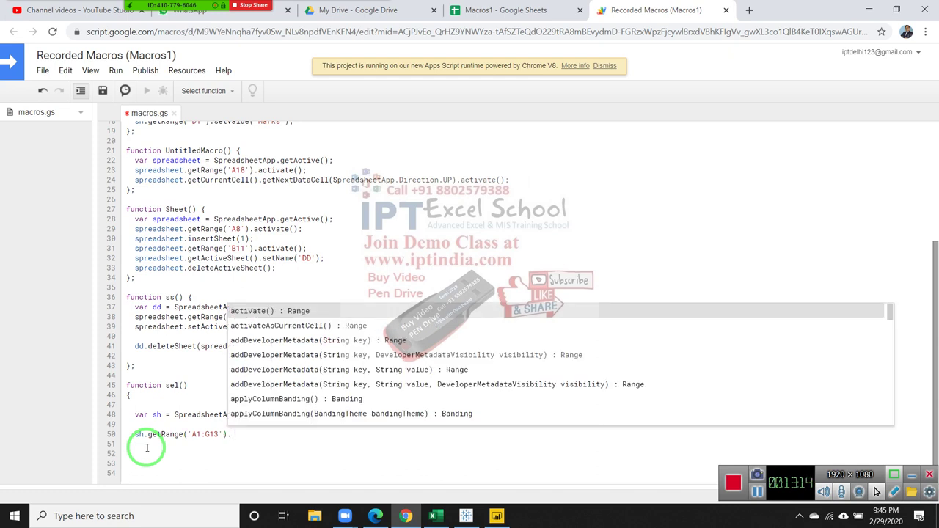
# Browse the Range method suggestions from activate() down past getSheet to the list's end.
pyautogui.press('Down')
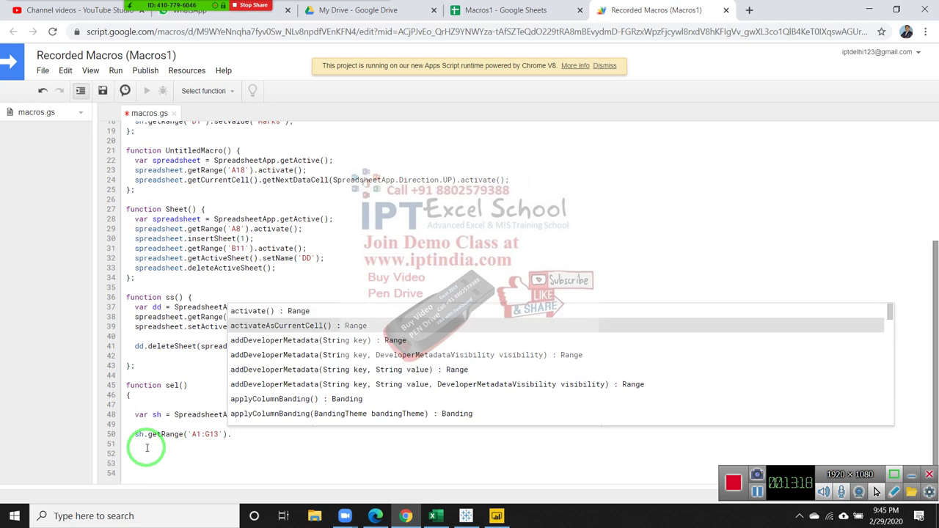
pyautogui.press('Down')
pyautogui.press('Down')
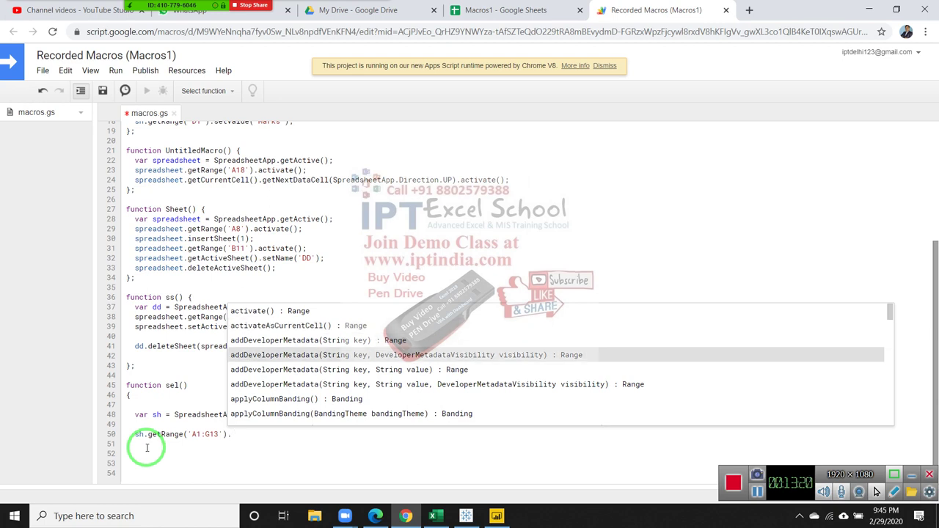
pyautogui.press('Down')
pyautogui.press('Down')
pyautogui.press('Down')
pyautogui.press('Down')
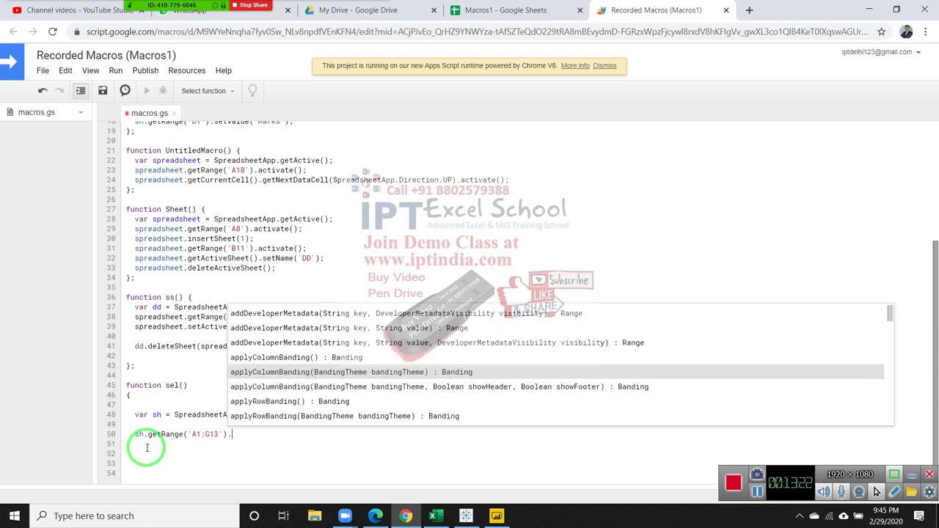
pyautogui.press('Up')
pyautogui.press('Up')
pyautogui.press('Up')
pyautogui.press('Up')
pyautogui.press('Up')
pyautogui.press('Up')
pyautogui.press('Up')
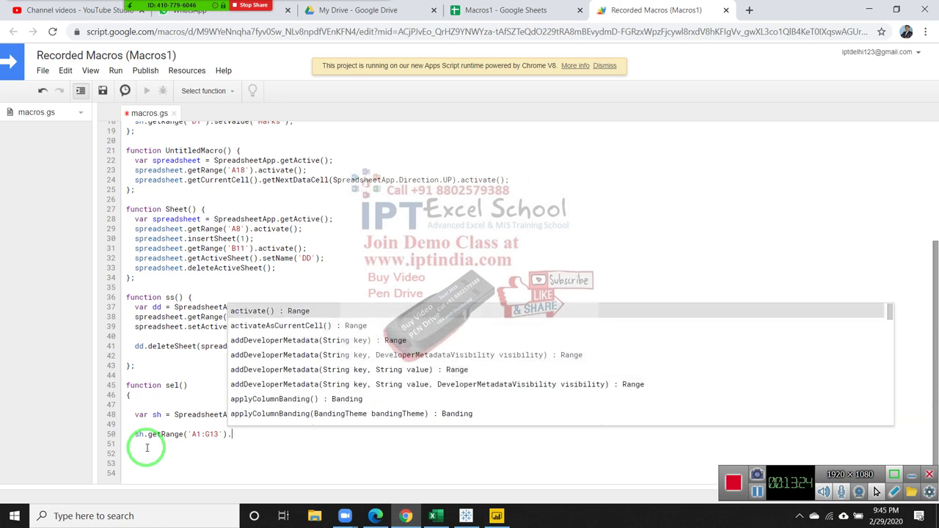
pyautogui.press('Down')
pyautogui.press('Down')
pyautogui.press('Down')
pyautogui.press('Down')
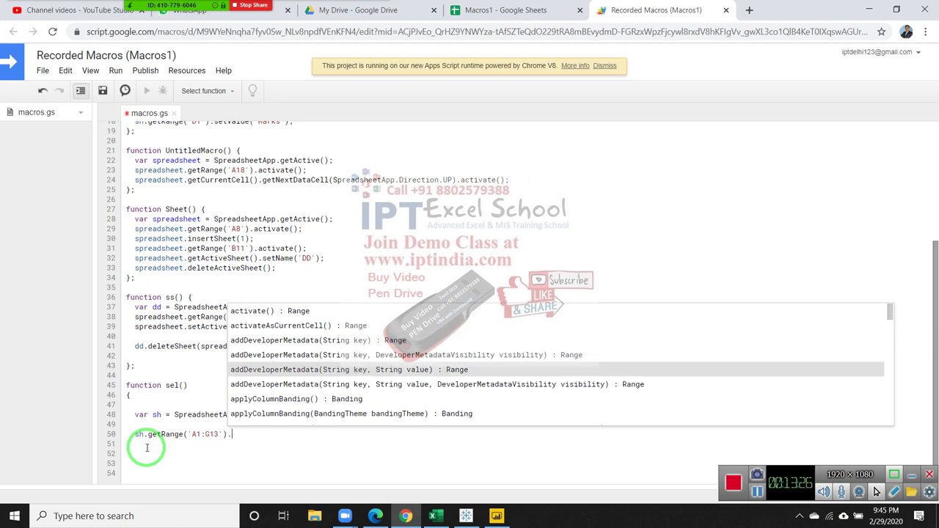
pyautogui.press('Down')
pyautogui.press('Down')
pyautogui.press('Down')
pyautogui.press('Down')
pyautogui.press('Down')
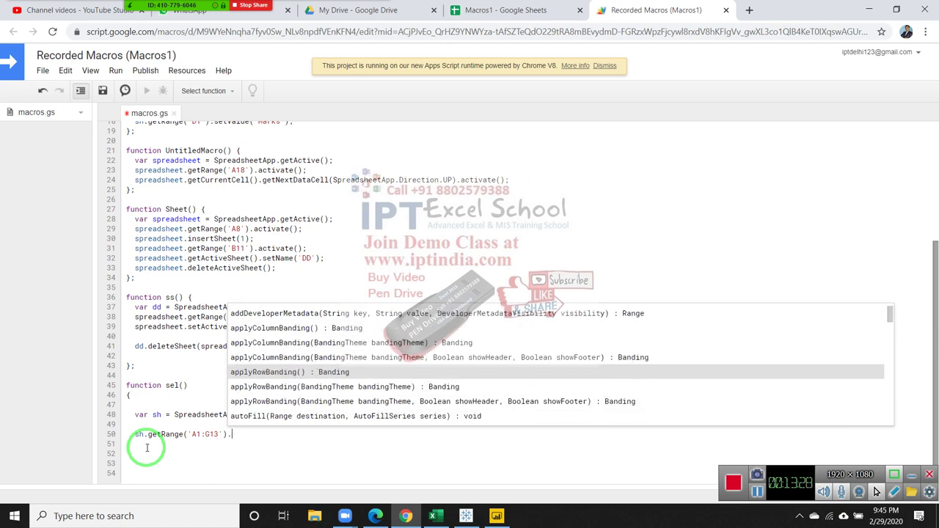
pyautogui.press('Down')
pyautogui.press('Down')
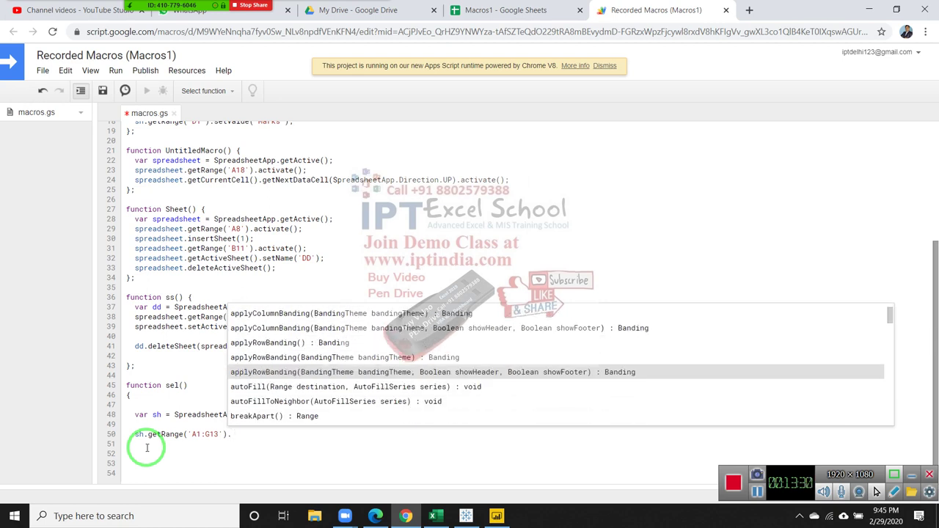
pyautogui.press('Down')
pyautogui.press('Down')
pyautogui.press('Down')
pyautogui.press('Down')
pyautogui.press('Down')
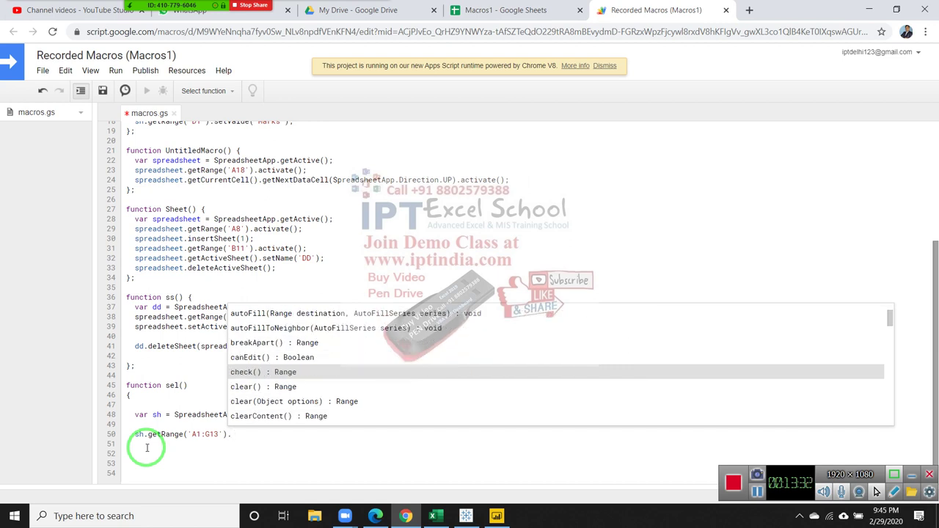
pyautogui.press('Down')
pyautogui.press('Down')
pyautogui.press('Down')
pyautogui.press('Down')
pyautogui.press('Down')
pyautogui.press('Down')
pyautogui.press('Down')
pyautogui.press('Down')
pyautogui.press('Down')
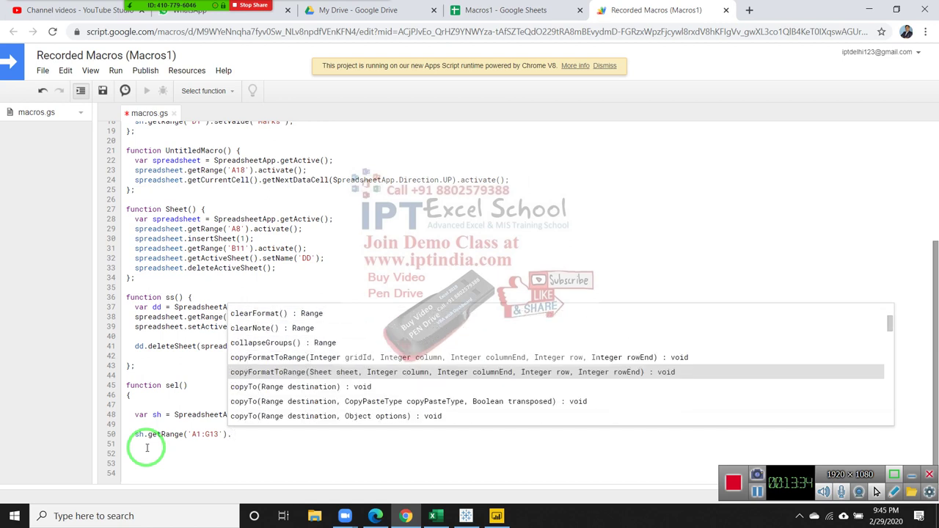
pyautogui.press('Down')
pyautogui.press('Down')
pyautogui.press('Down')
pyautogui.press('Down')
pyautogui.press('Down')
pyautogui.press('Down')
pyautogui.press('Down')
pyautogui.press('Down')
pyautogui.press('Down')
pyautogui.press('Down')
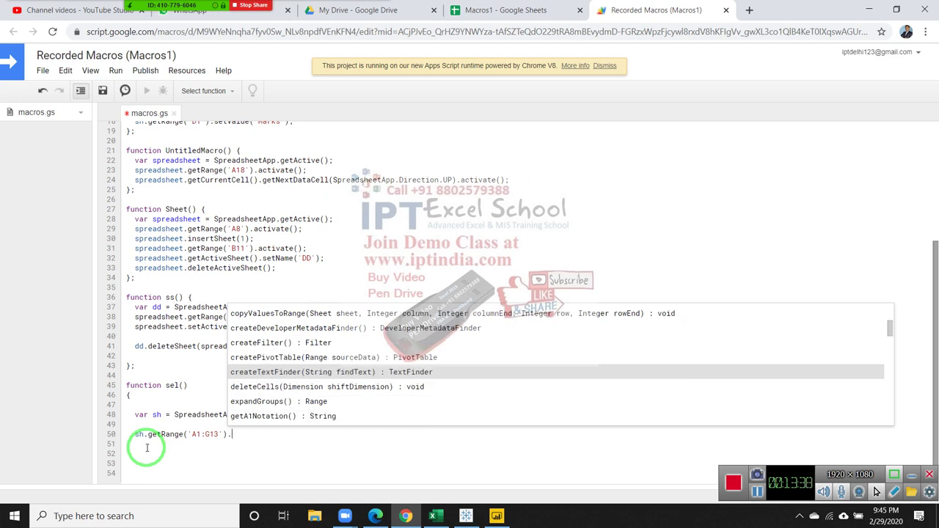
pyautogui.press('Down')
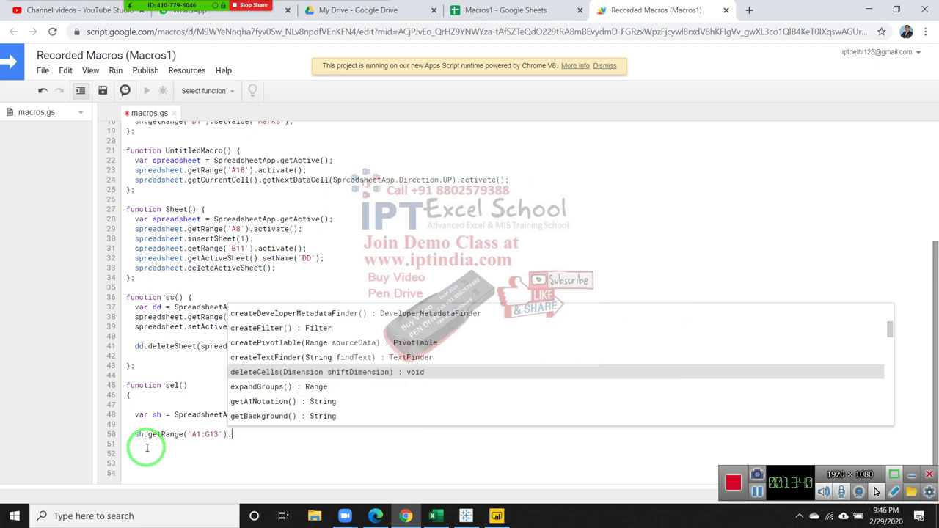
pyautogui.press('Down')
pyautogui.press('Down')
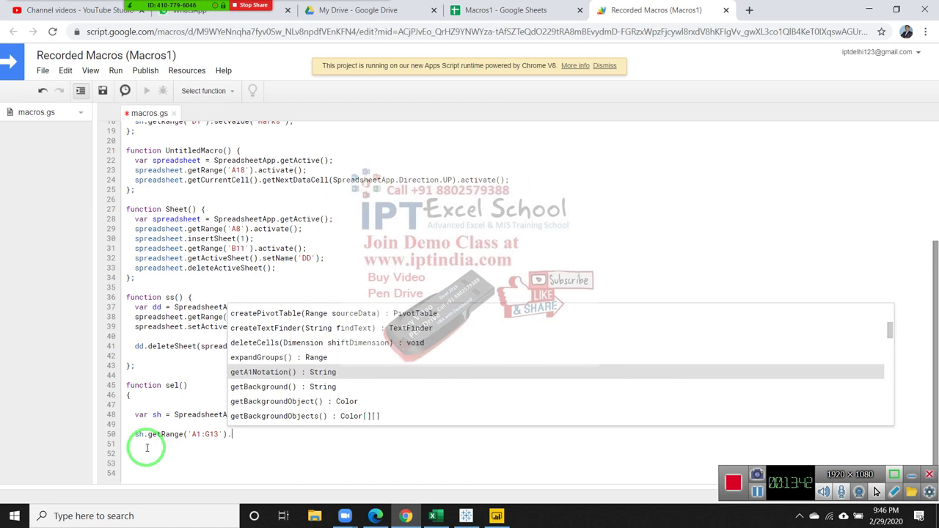
pyautogui.press('Down')
pyautogui.press('Down')
pyautogui.press('Down')
pyautogui.press('Down')
pyautogui.press('Down')
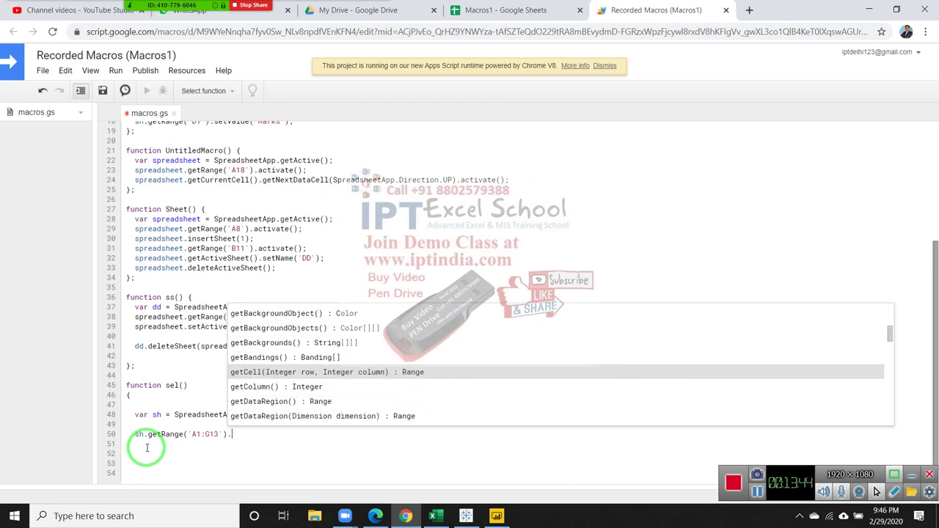
pyautogui.press('Down')
pyautogui.press('Down')
pyautogui.press('Down')
pyautogui.press('Down')
pyautogui.press('Down')
pyautogui.press('Down')
pyautogui.press('Down')
pyautogui.press('Down')
pyautogui.press('Down')
pyautogui.press('Down')
pyautogui.press('Down')
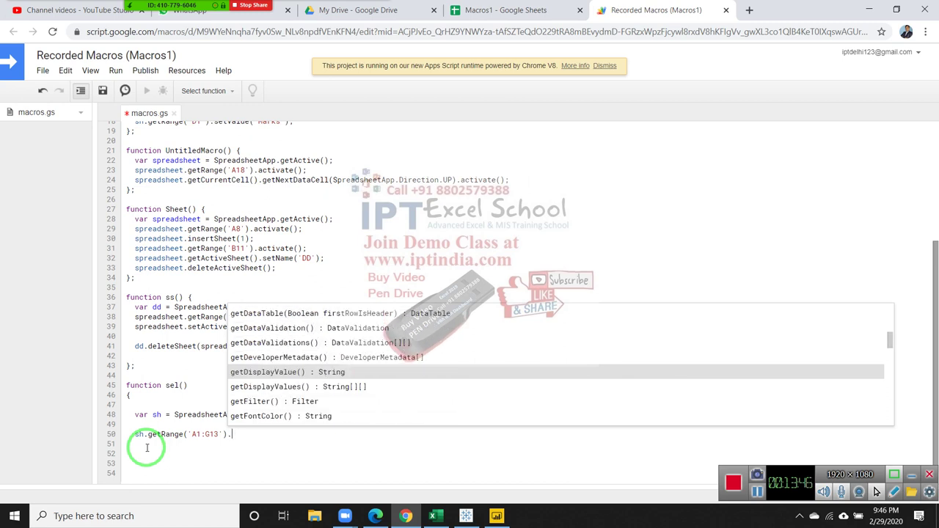
pyautogui.press('Down')
pyautogui.press('Down')
pyautogui.press('Down')
pyautogui.press('Down')
pyautogui.press('Down')
pyautogui.press('Down')
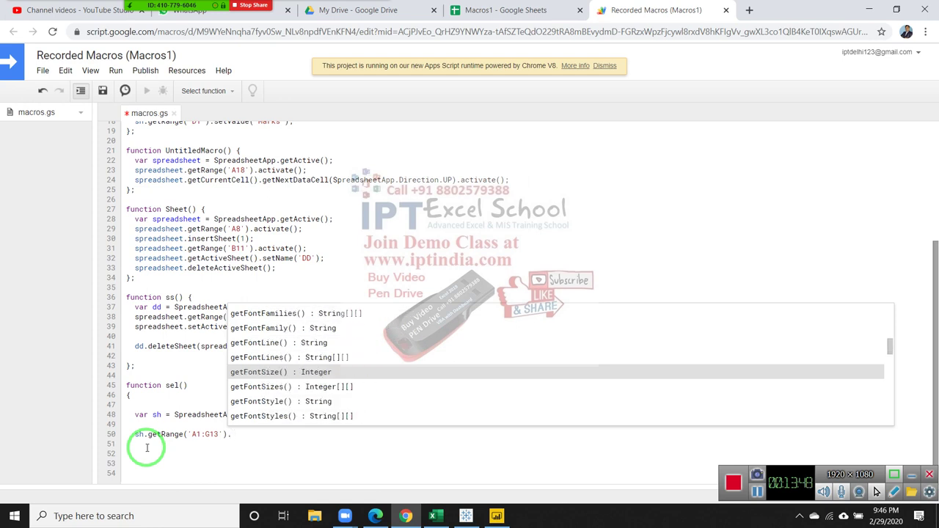
pyautogui.press('Down')
pyautogui.press('Down')
pyautogui.press('Down')
pyautogui.press('Down')
pyautogui.press('Down')
pyautogui.press('Down')
pyautogui.press('Down')
pyautogui.press('Down')
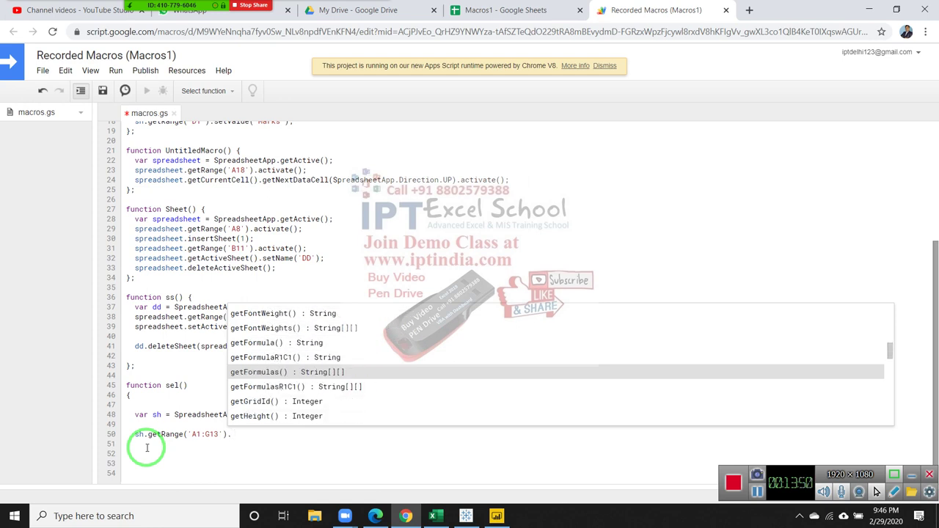
pyautogui.press('Down')
pyautogui.press('Down')
pyautogui.press('Down')
pyautogui.press('Down')
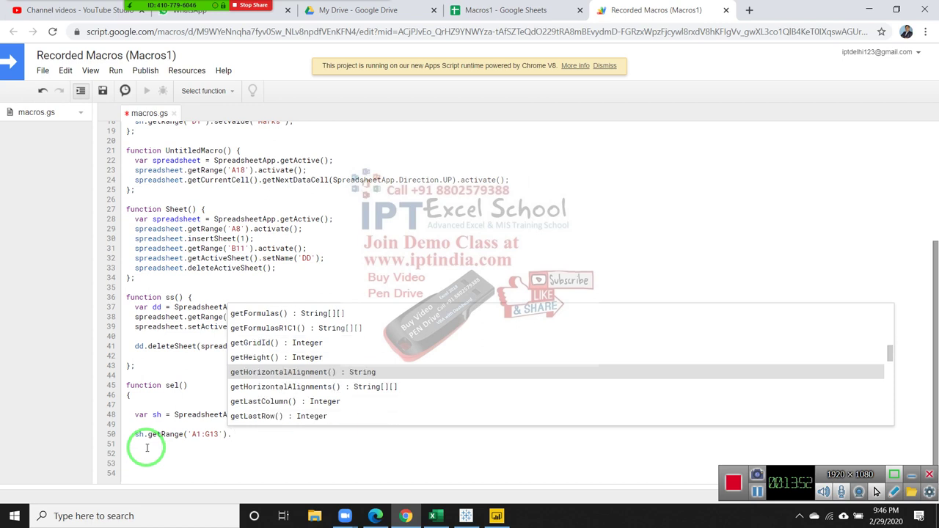
pyautogui.press('Down')
pyautogui.press('Down')
pyautogui.press('Down')
pyautogui.press('Down')
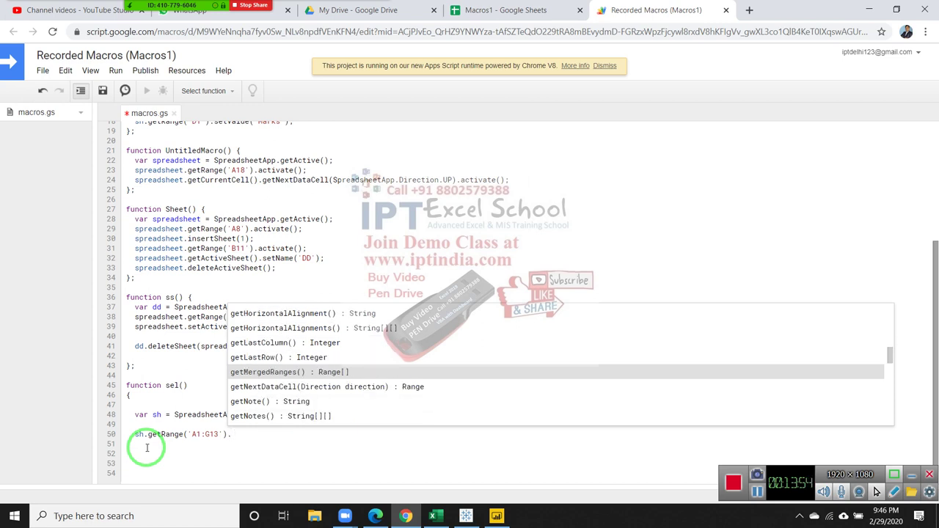
pyautogui.press('Down')
pyautogui.press('Down')
pyautogui.press('Down')
pyautogui.press('Down')
pyautogui.press('Down')
pyautogui.press('Down')
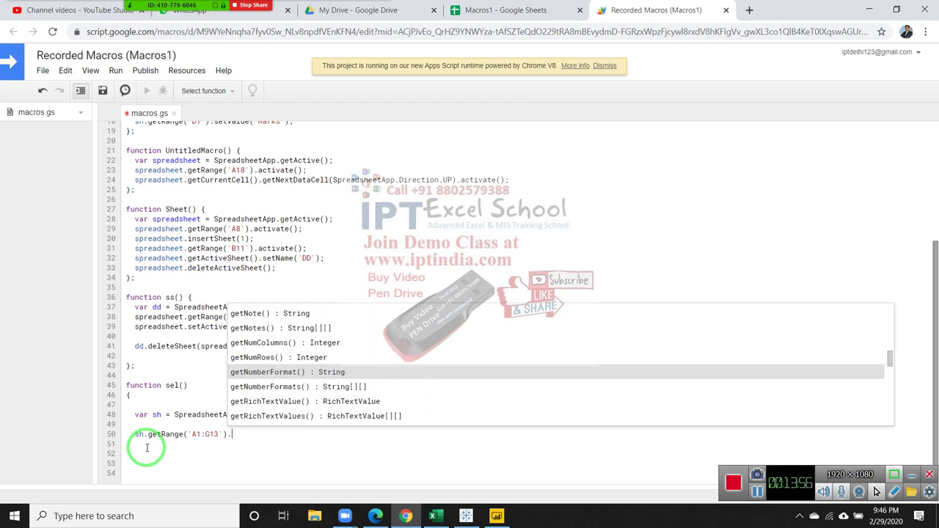
pyautogui.press('Down')
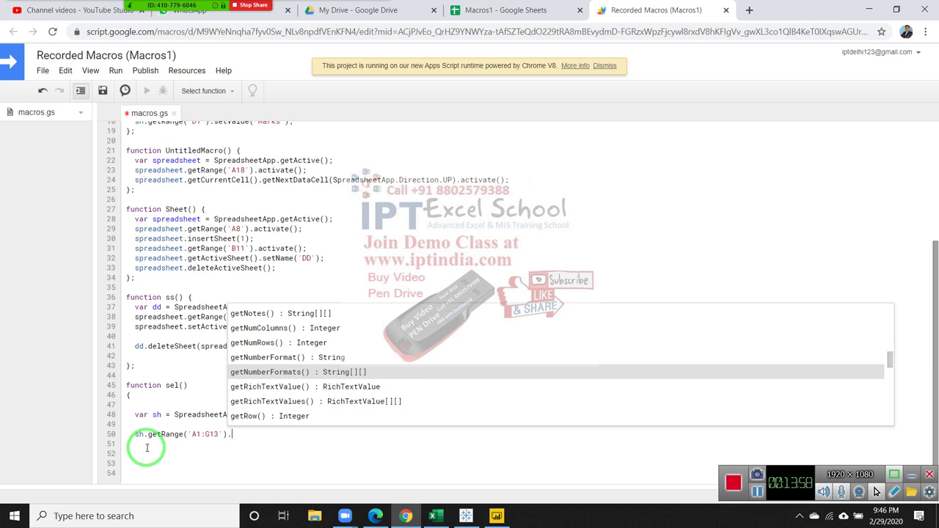
pyautogui.press('Down')
pyautogui.press('Down')
pyautogui.press('Down')
pyautogui.press('Down')
pyautogui.press('Down')
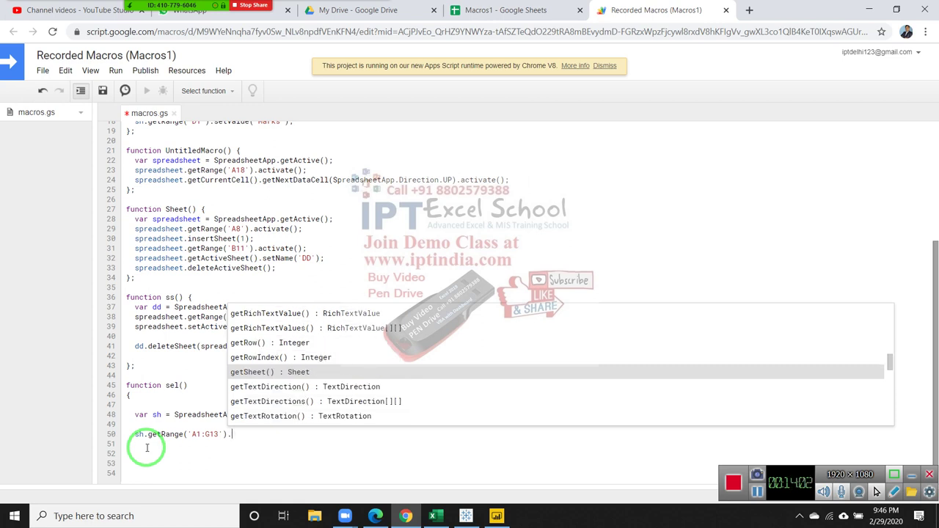
pyautogui.press('Up')
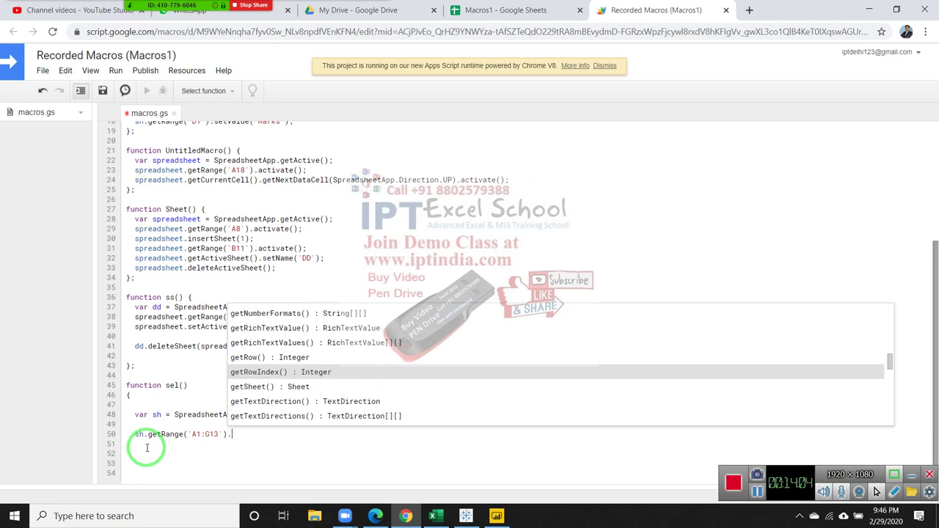
pyautogui.press('Down')
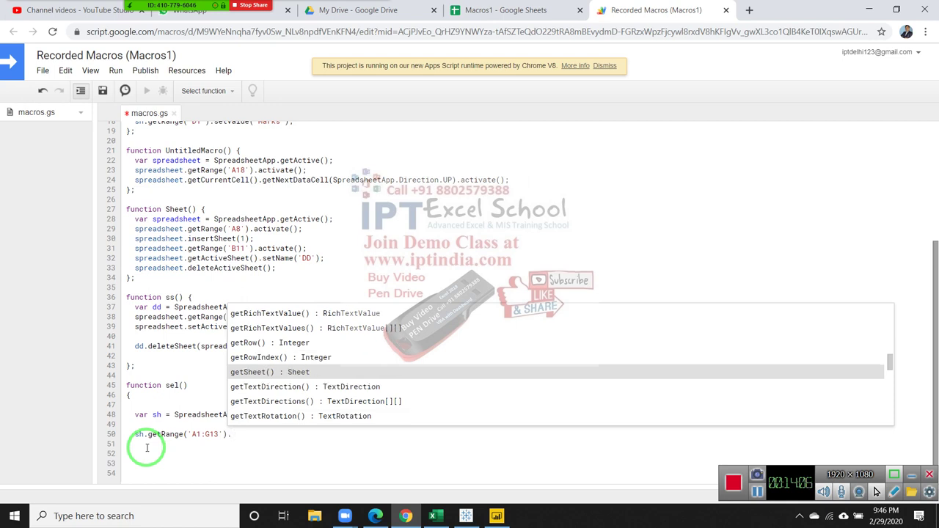
pyautogui.press('Down')
pyautogui.press('Down')
pyautogui.press('Down')
pyautogui.press('Down')
pyautogui.press('Down')
pyautogui.press('Down')
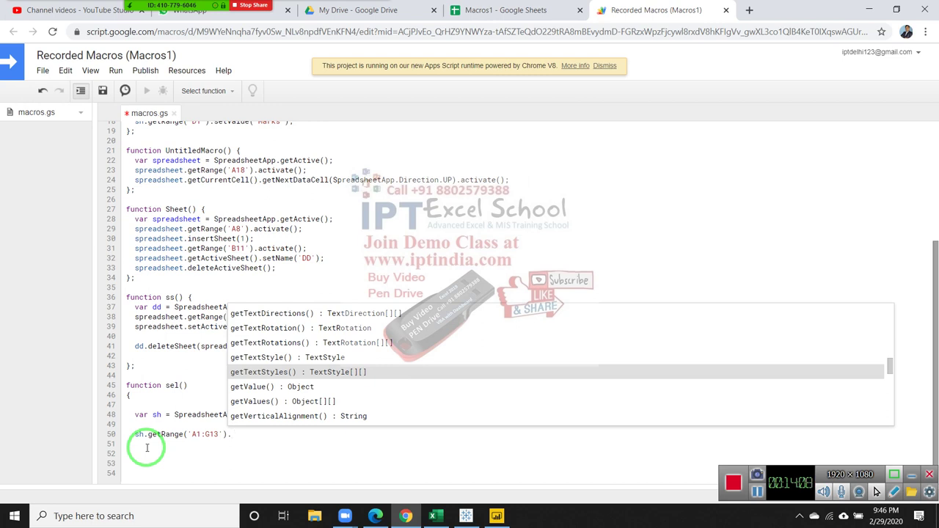
pyautogui.press('Down')
pyautogui.press('Down')
pyautogui.press('Down')
pyautogui.press('Down')
pyautogui.press('Down')
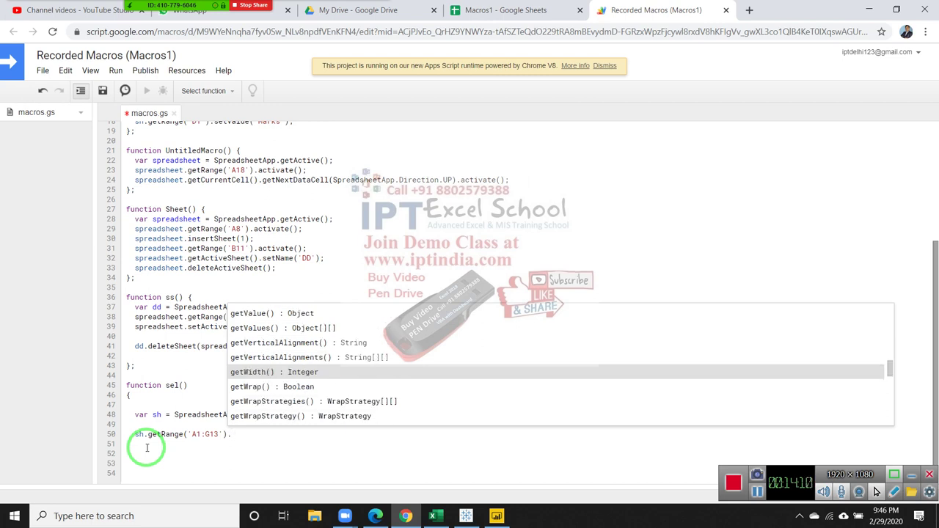
pyautogui.press('Down')
pyautogui.press('Down')
# Finish line 50 as sh.getRange('A1:G13').activate(); and bring the Excel workbook back into view.
pyautogui.write('a')
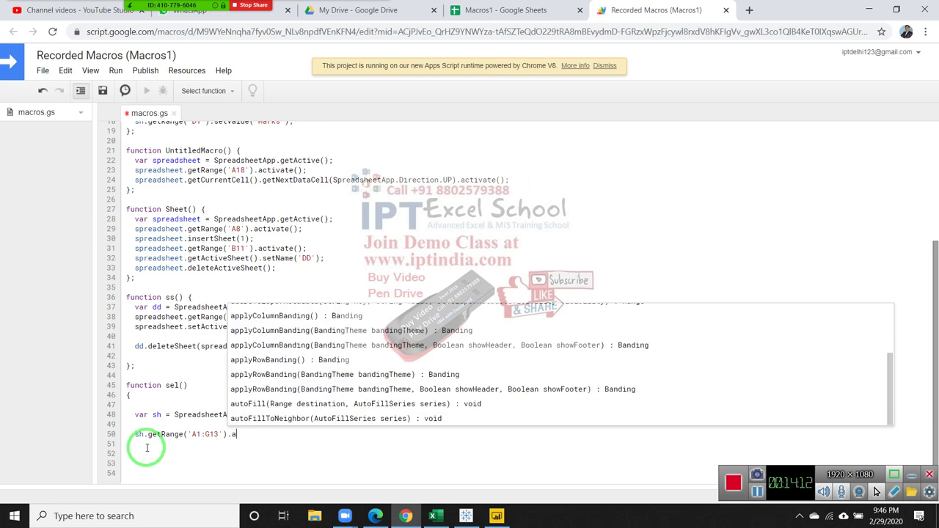
pyautogui.write('c')
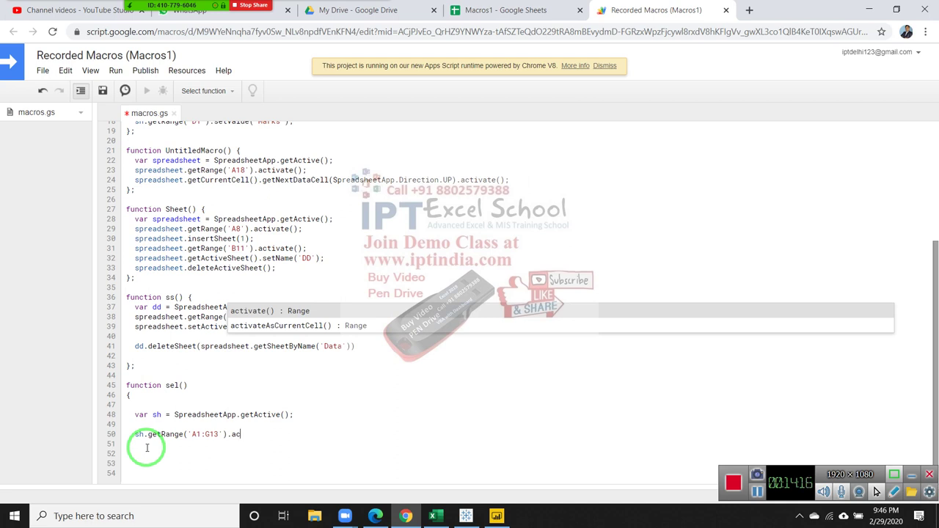
pyautogui.press('Return')
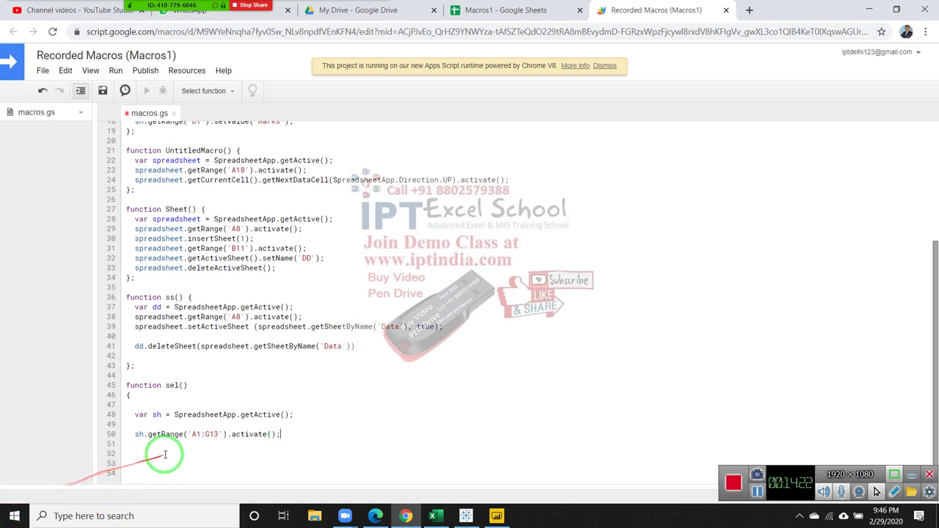
pyautogui.scroll(3, 191, 455)
pyautogui.scroll(-3, 220, 456)
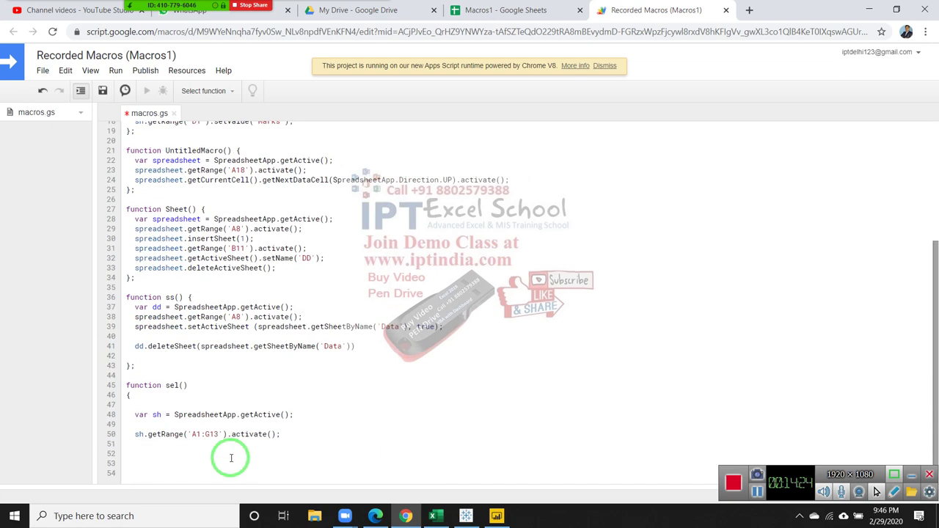
pyautogui.click(252, 425)
pyautogui.hotkey('alt', 'Tab')
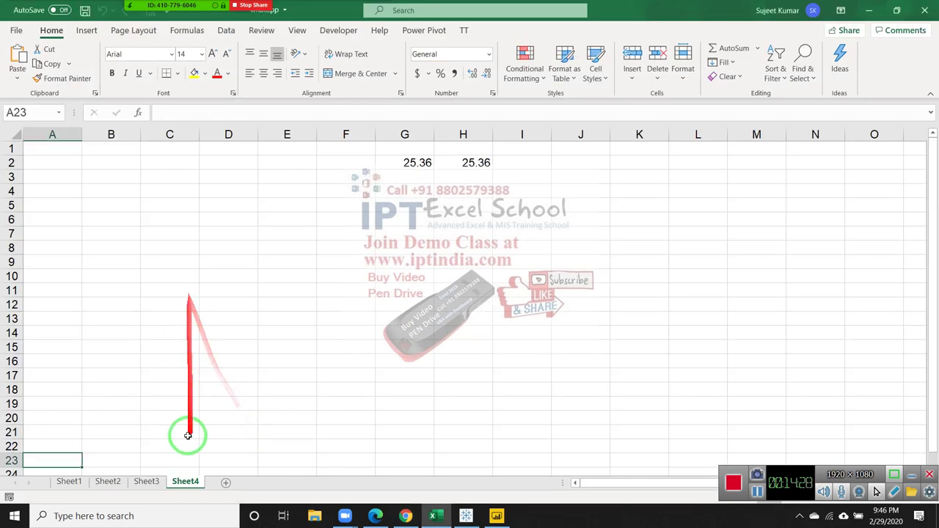
pyautogui.hotkey('alt', 'Tab')
pyautogui.click(506, 11)
pyautogui.click(330, 170)
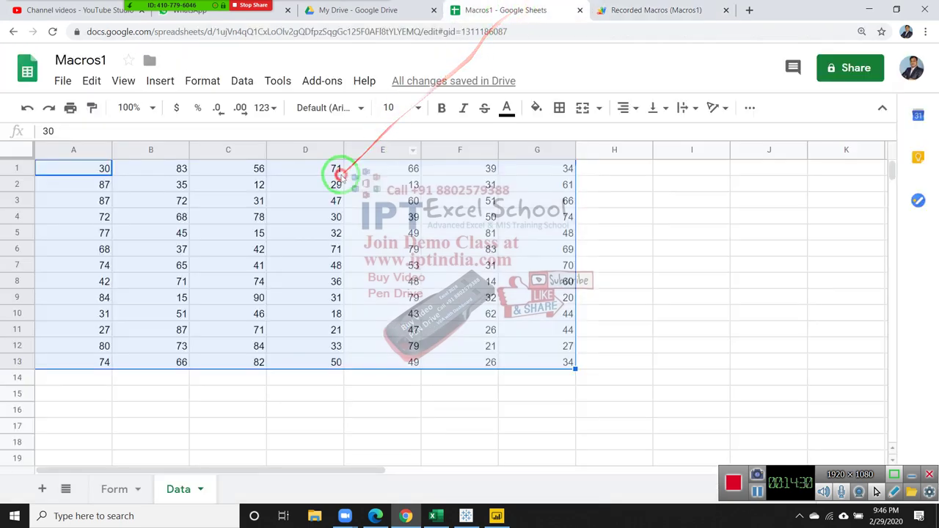
pyautogui.click(690, 11)
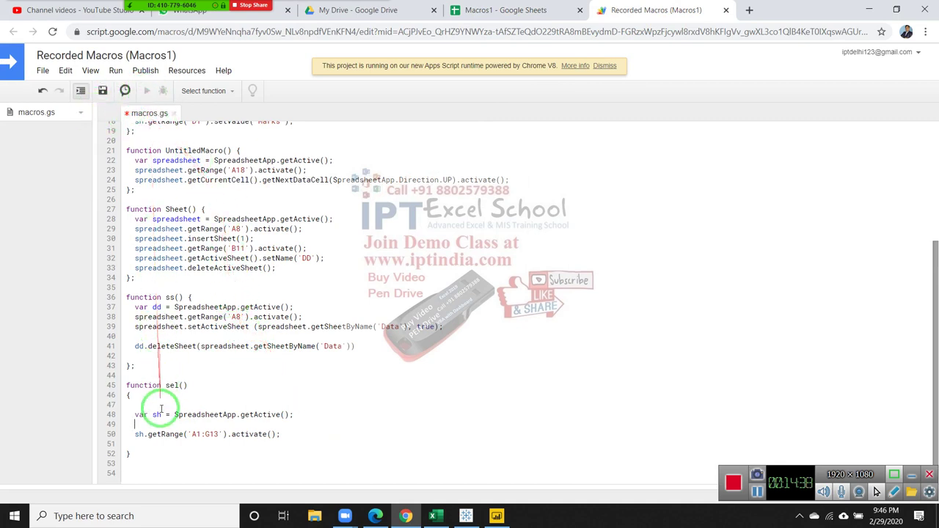
# Put a semicolon after sel's closing brace on line 52 and save macros.gs.
pyautogui.click(155, 455)
pyautogui.write(';')
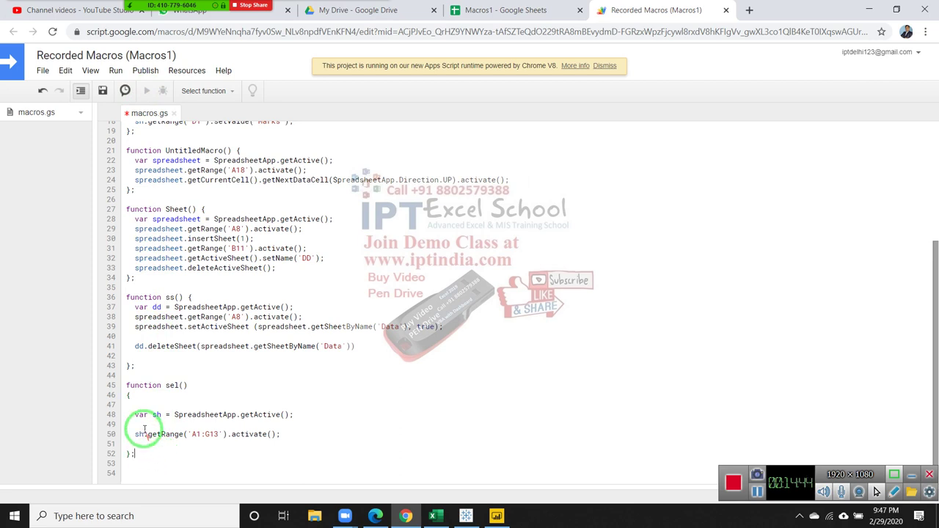
pyautogui.click(133, 424)
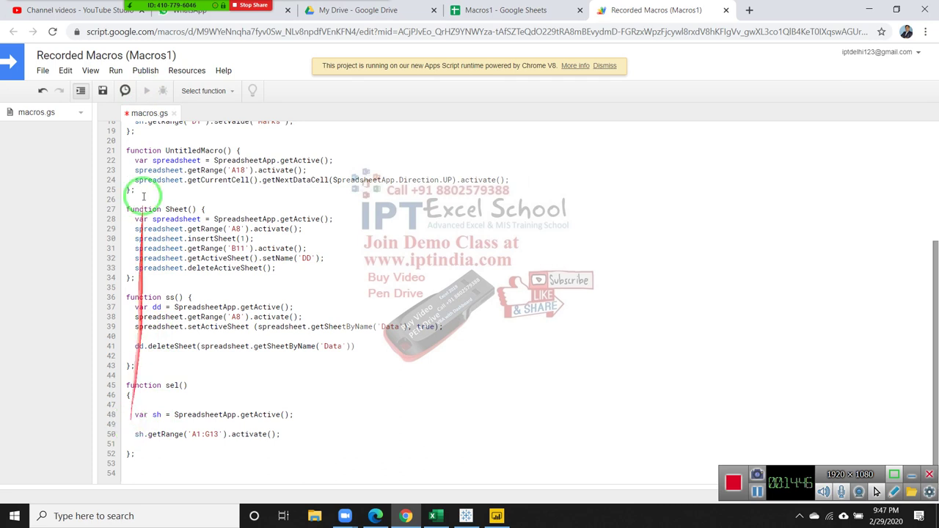
pyautogui.click(103, 90)
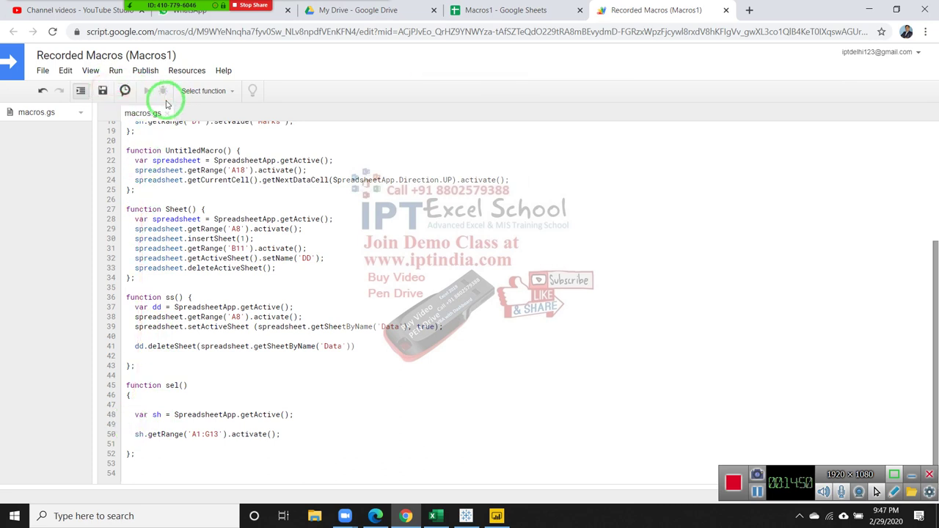
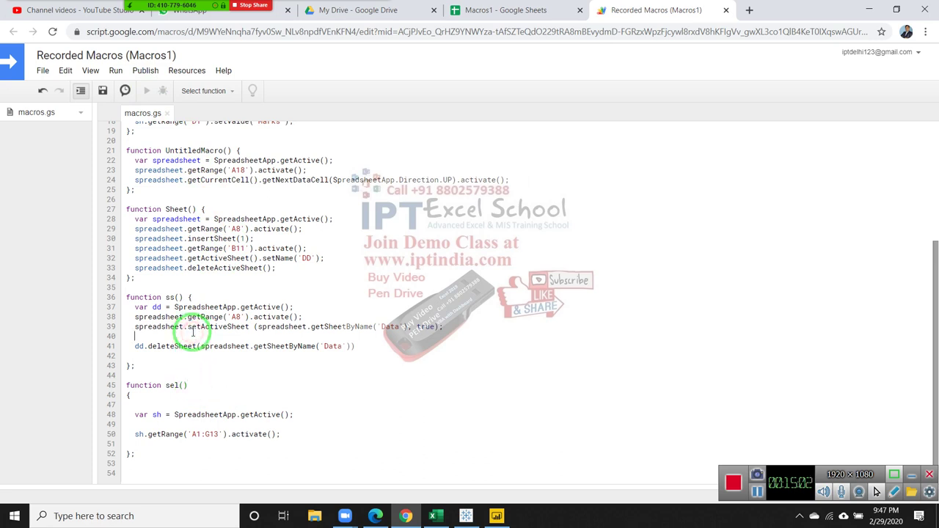
# Run the ss macro from cell D5 on the Data sheet, which raises a ReferenceError.
pyautogui.click(173, 396)
pyautogui.click(506, 11)
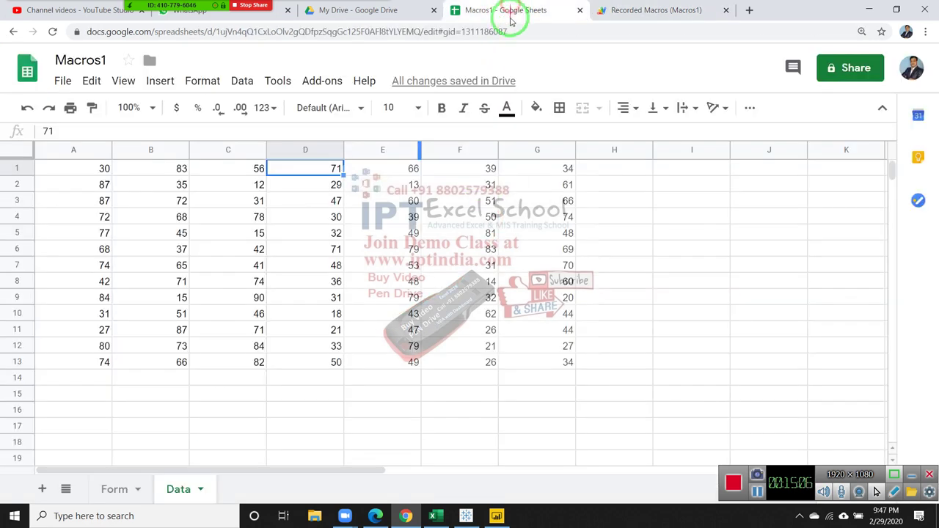
pyautogui.click(320, 239)
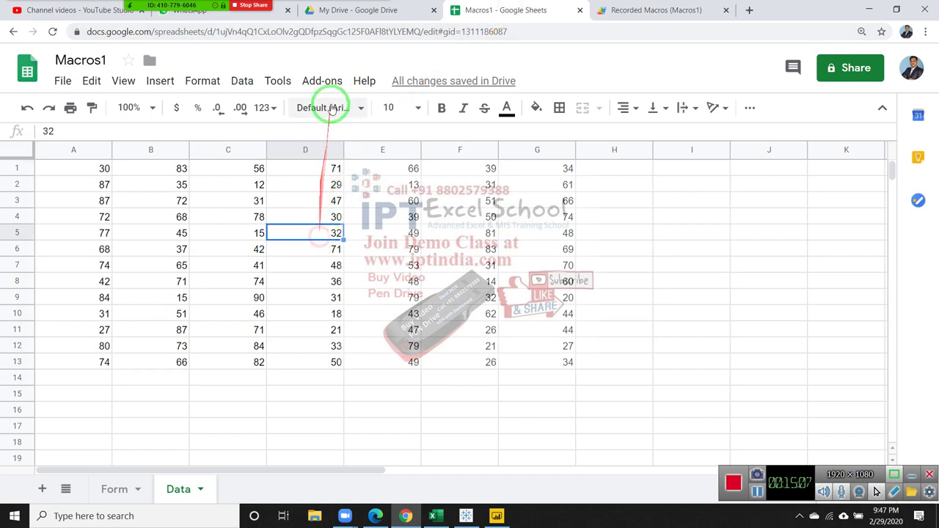
pyautogui.click(282, 85)
pyautogui.moveTo(301, 170)
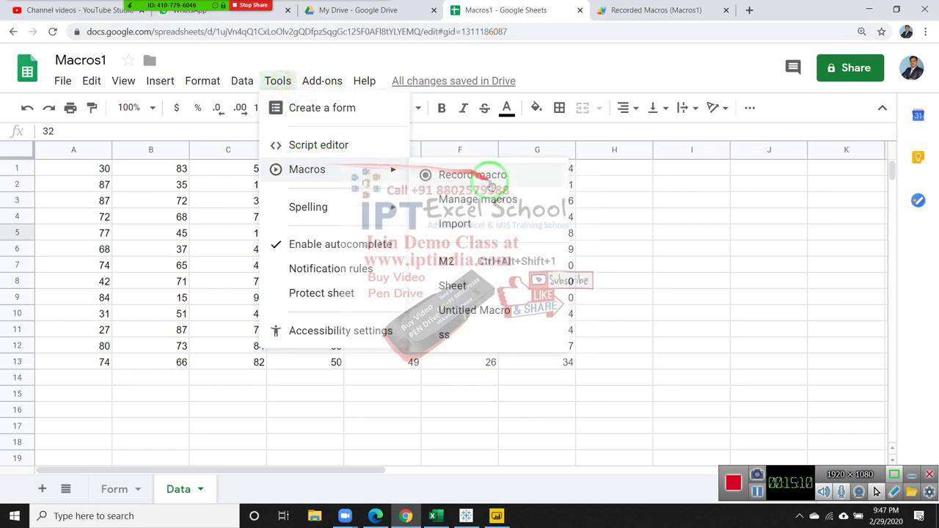
pyautogui.click(470, 336)
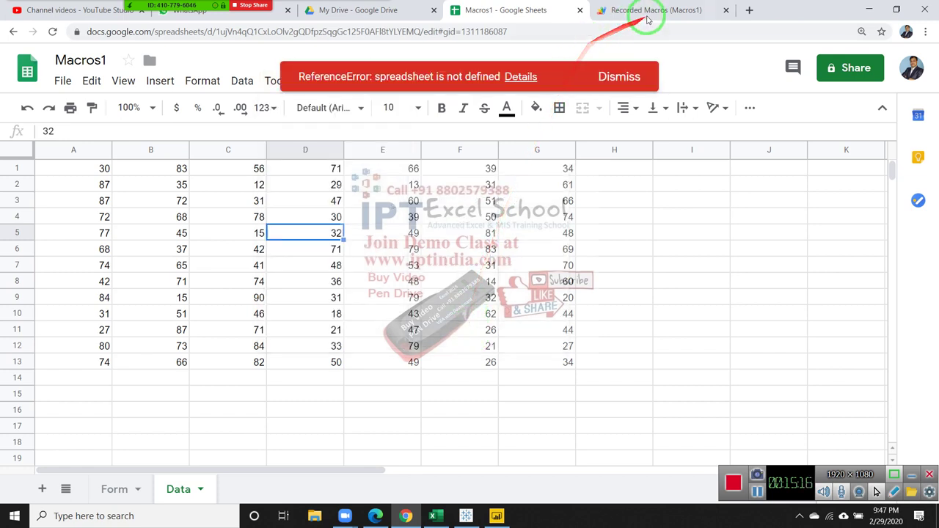
pyautogui.click(619, 75)
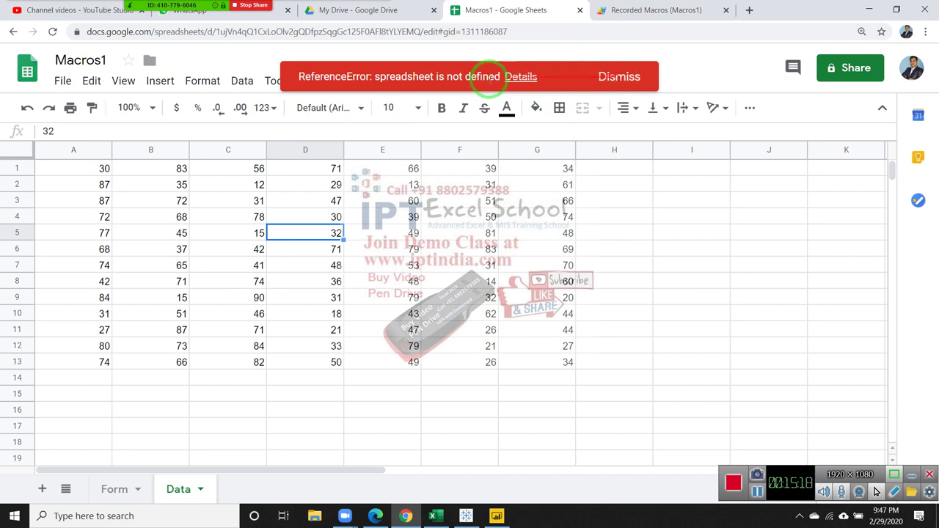
# Save macros.gs, dismiss the ReferenceError in Macros1, and return to the script code.
pyautogui.click(645, 9)
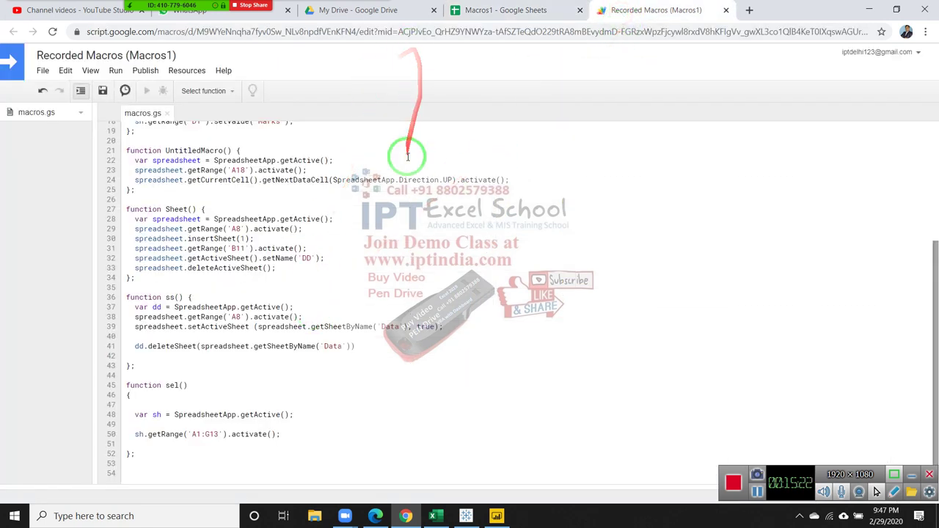
pyautogui.click(103, 90)
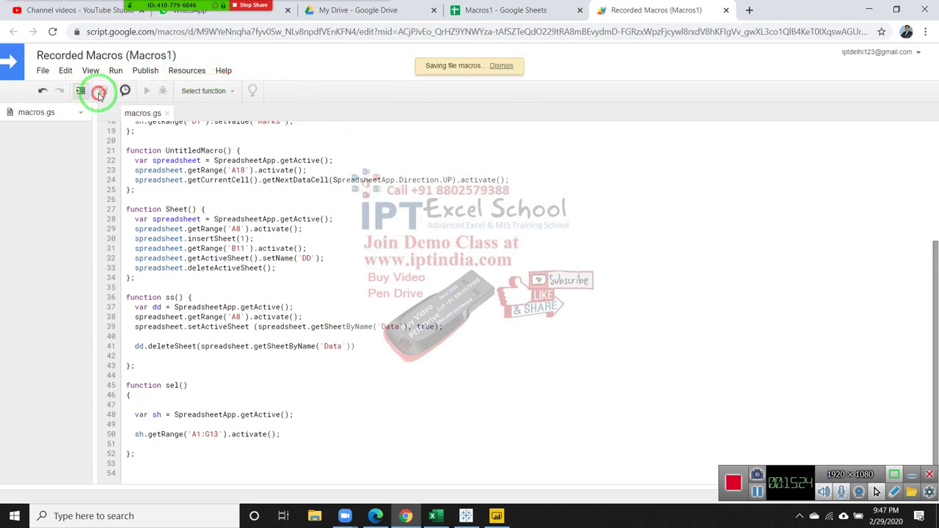
pyautogui.click(548, 11)
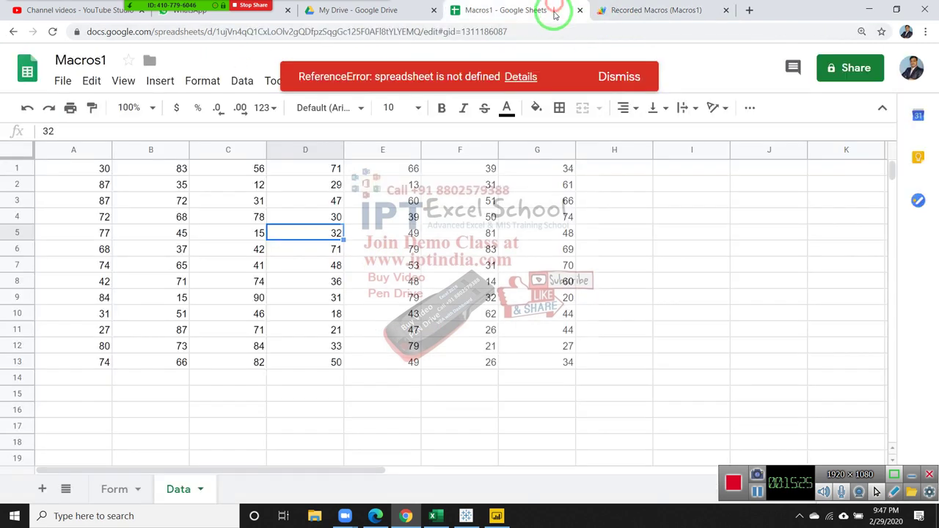
pyautogui.click(619, 77)
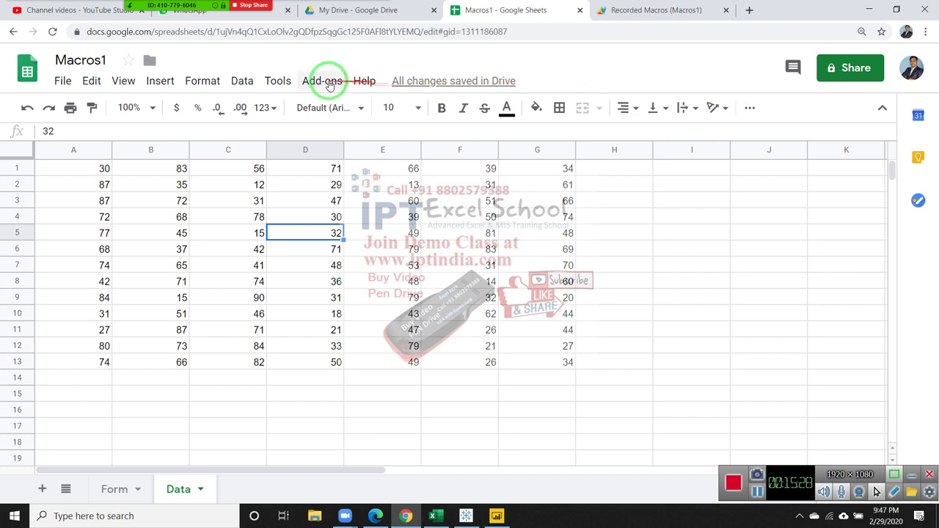
pyautogui.click(284, 81)
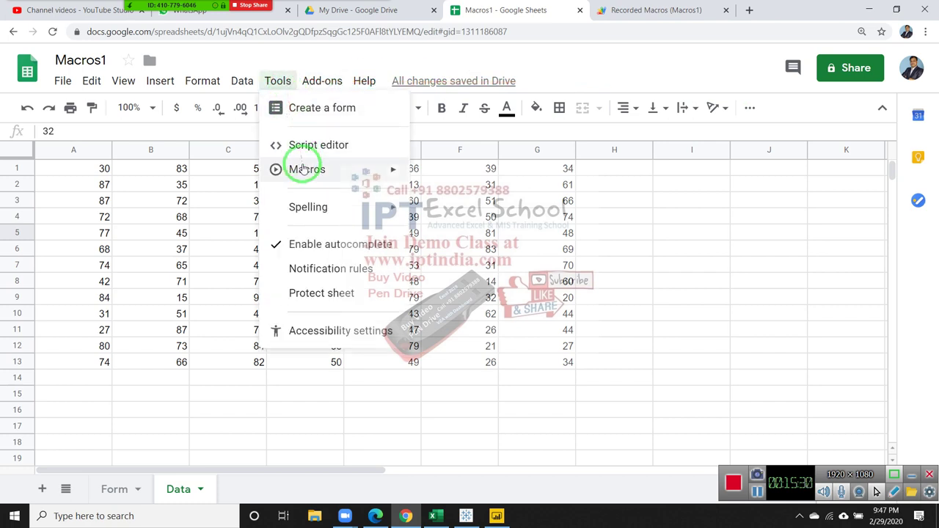
pyautogui.moveTo(303, 170)
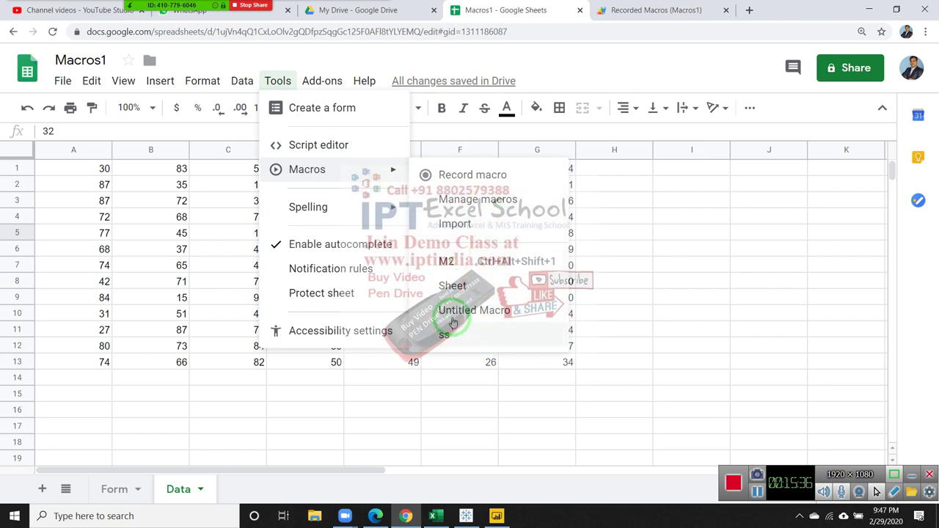
pyautogui.click(622, 13)
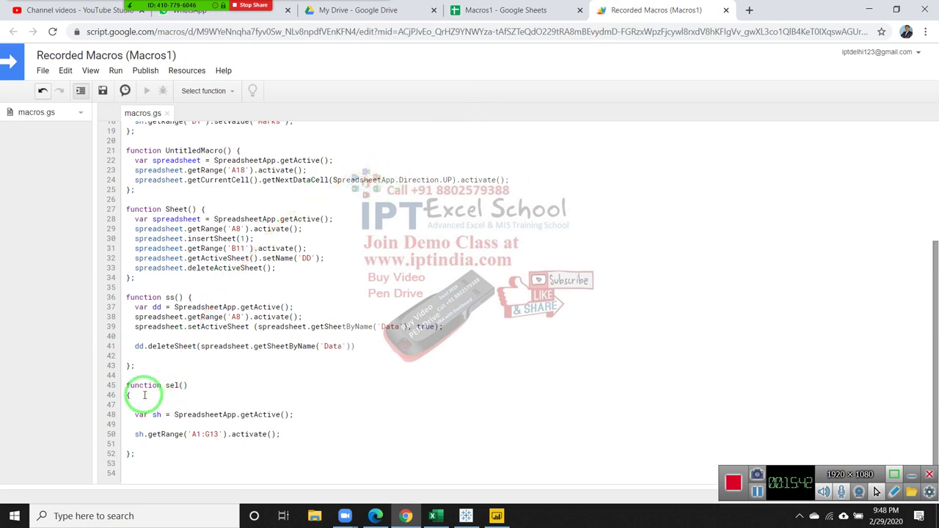
# Move sel()'s opening brace onto its header line, save macros.gs, and go back to Macros1.
pyautogui.click(204, 385)
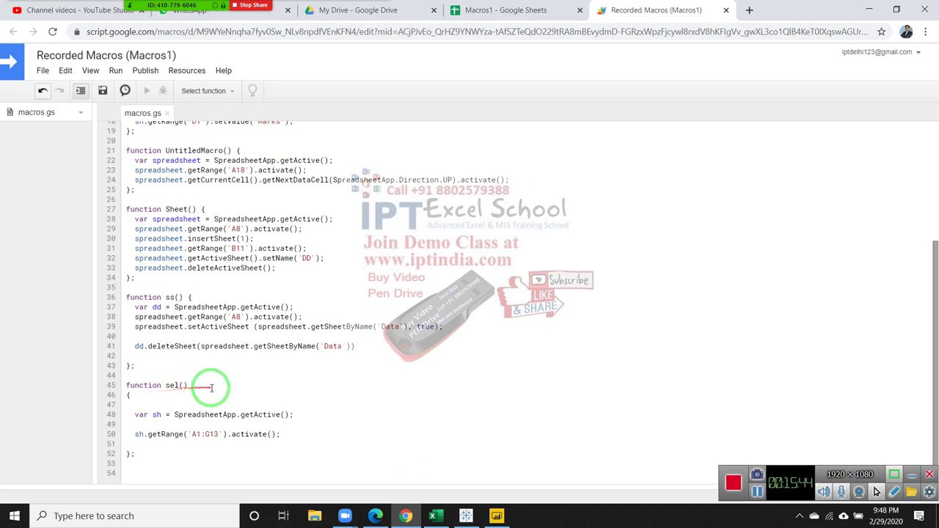
pyautogui.press('Delete')
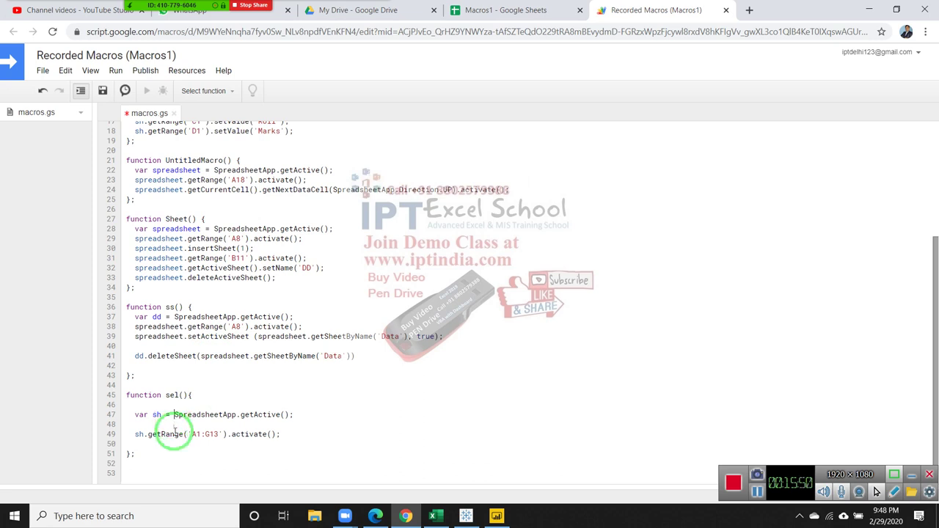
pyautogui.click(173, 433)
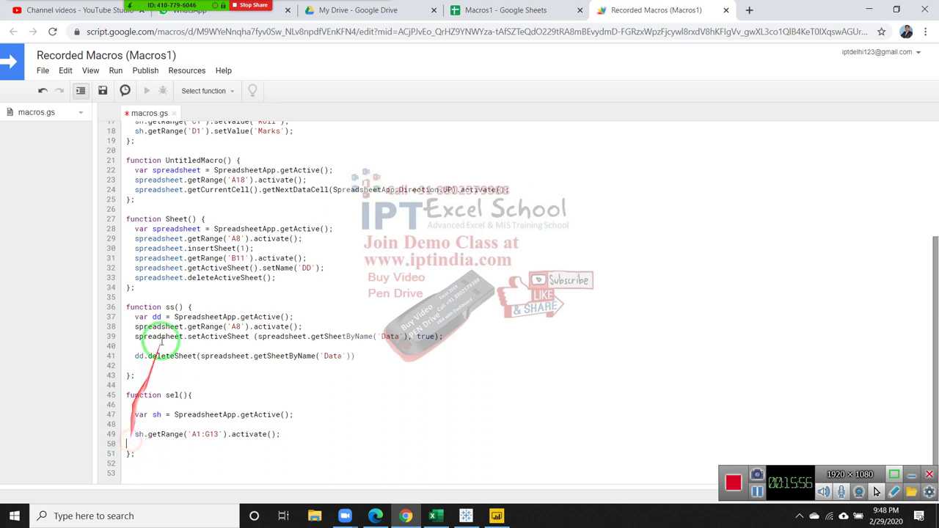
pyautogui.click(146, 92)
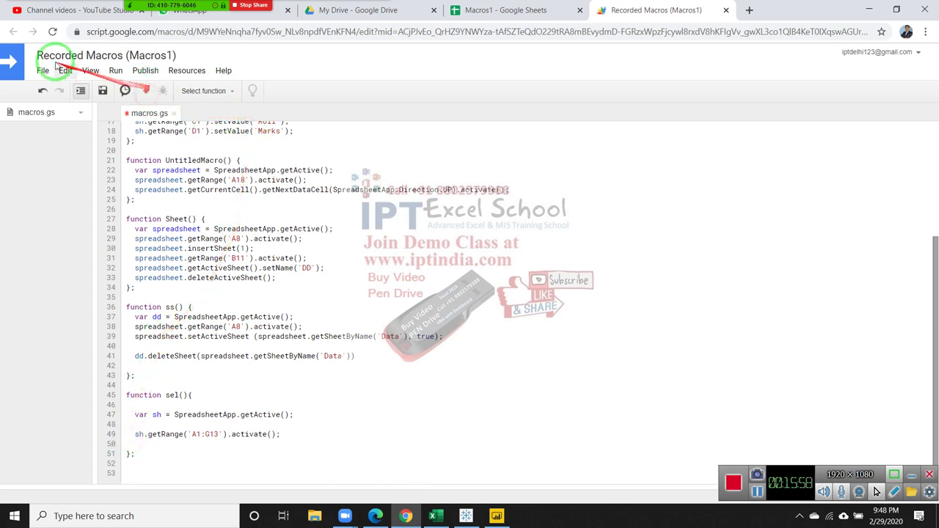
pyautogui.click(102, 91)
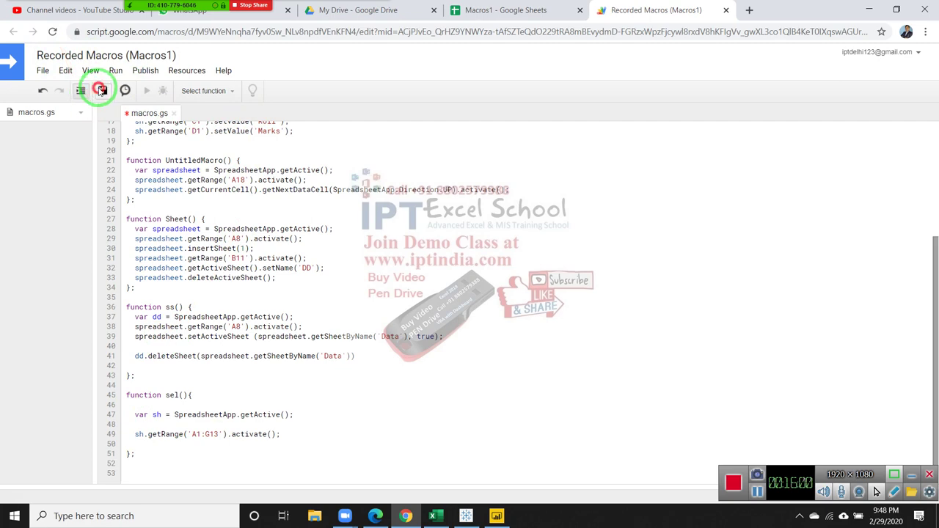
pyautogui.click(507, 11)
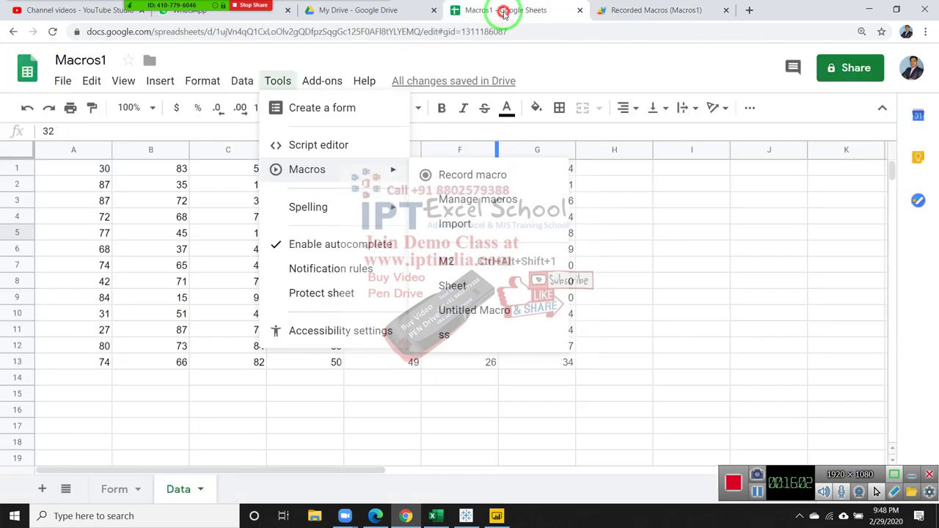
# Close the Tools menu and reload the Macros1 spreadsheet page.
pyautogui.click(278, 81)
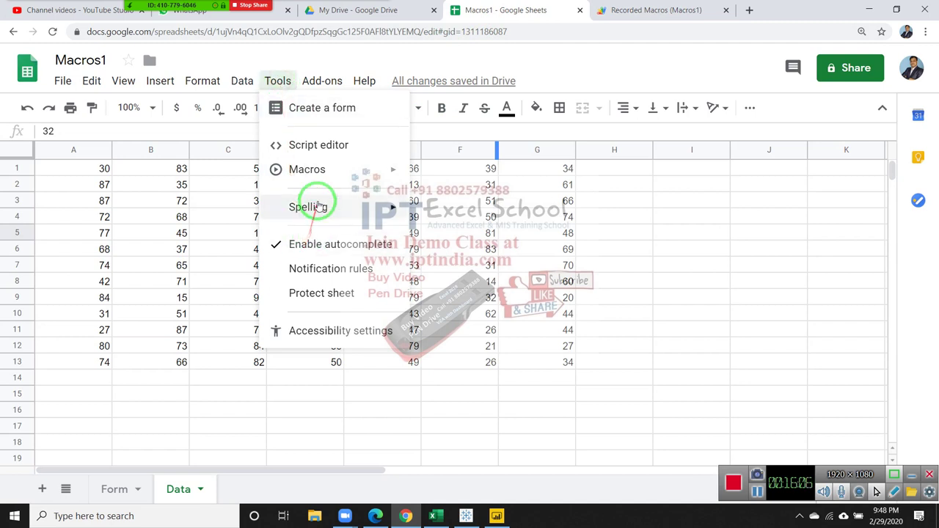
pyautogui.moveTo(320, 208)
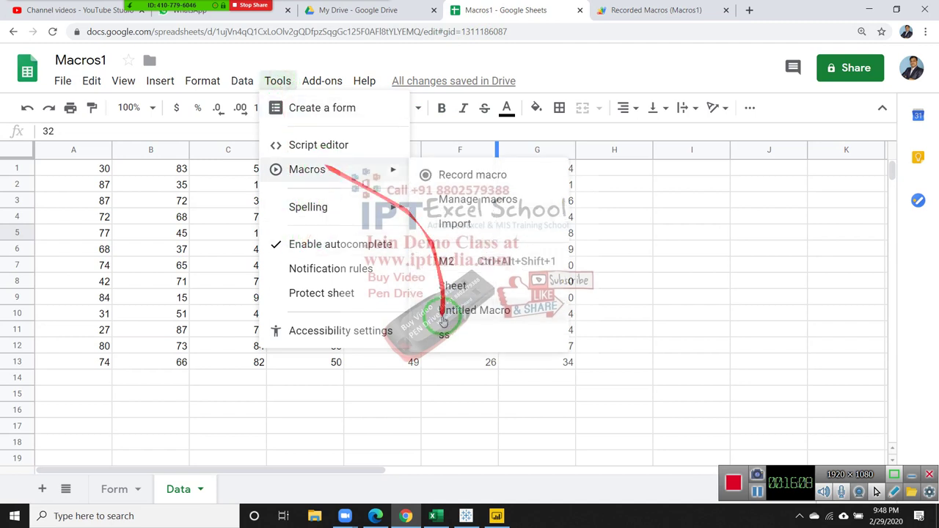
pyautogui.click(125, 247)
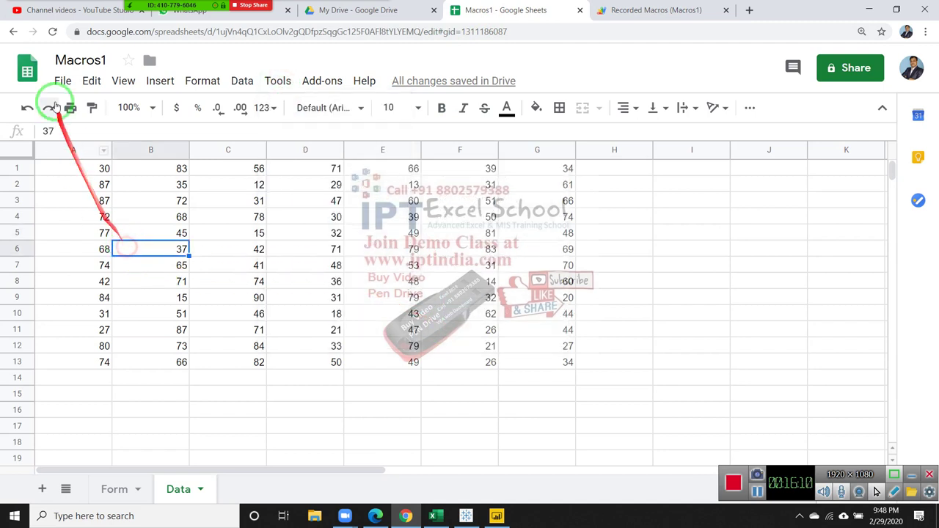
pyautogui.click(56, 37)
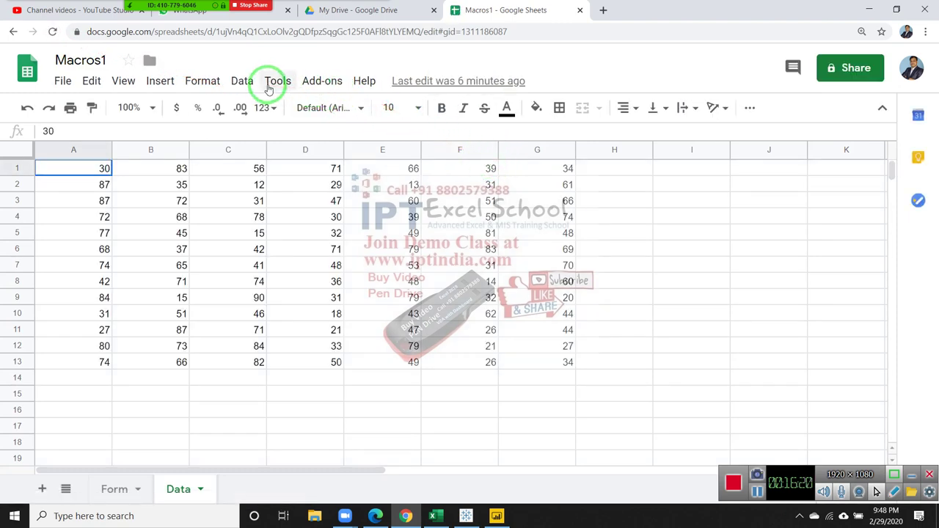
# Launch the script editor for Macros1 from the Tools menu.
pyautogui.click(269, 86)
pyautogui.moveTo(306, 171)
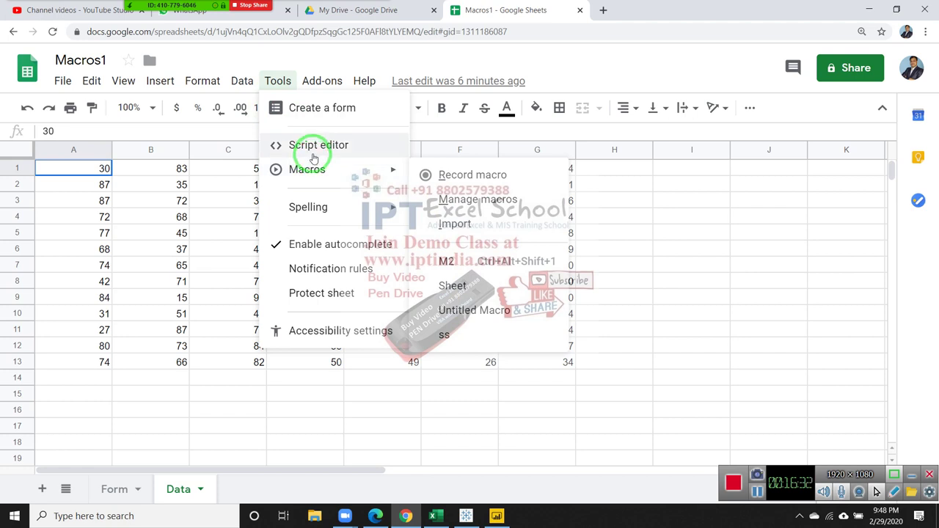
pyautogui.click(314, 147)
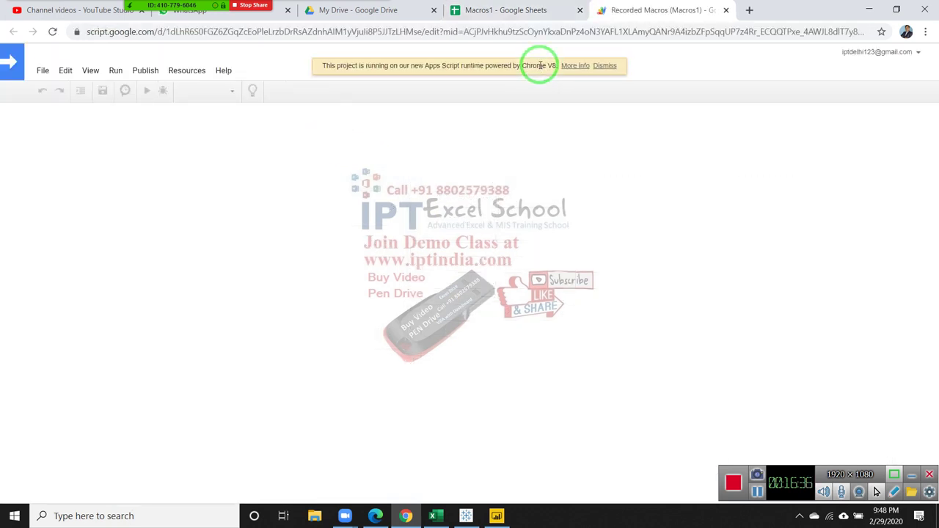
# Tidy the sel() header to 'function sel() {', save macros.gs, and return to Macros1.
pyautogui.scroll(-3, 380, 380)
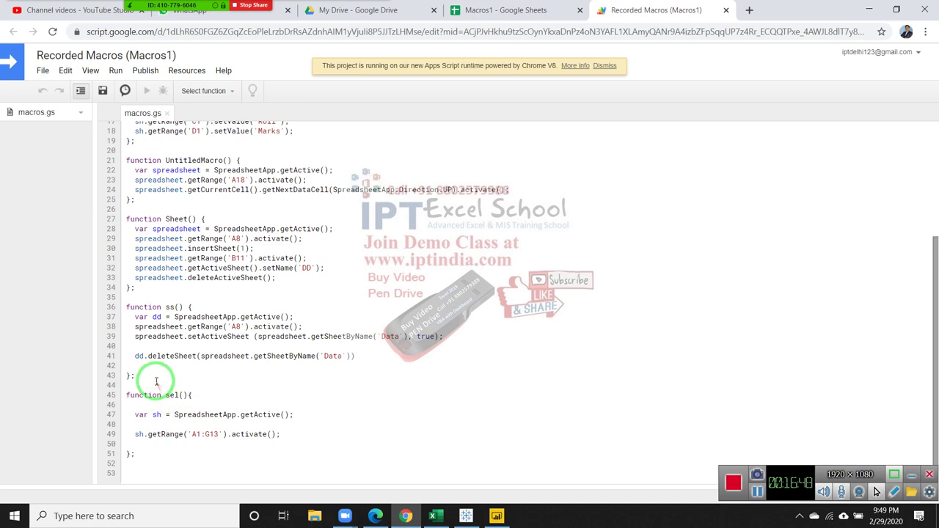
pyautogui.click(140, 387)
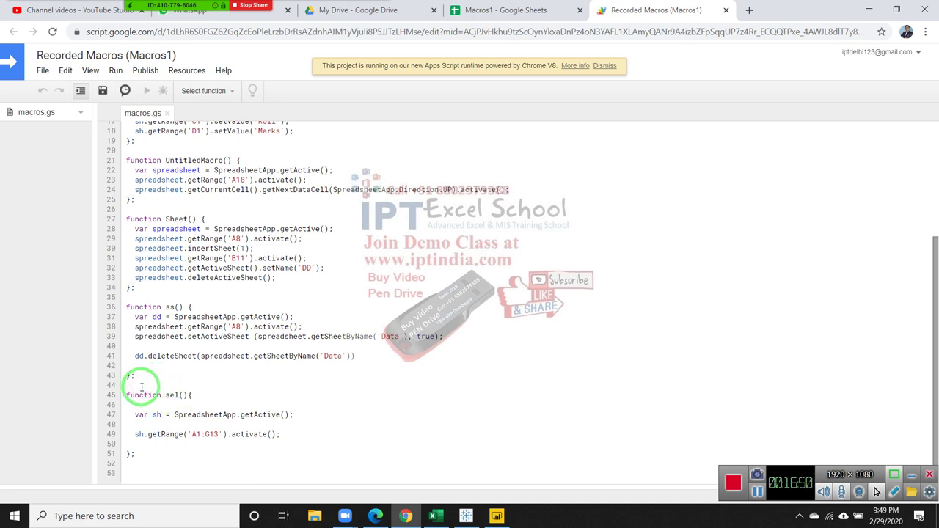
pyautogui.moveTo(142, 386); pyautogui.dragTo(144, 450)
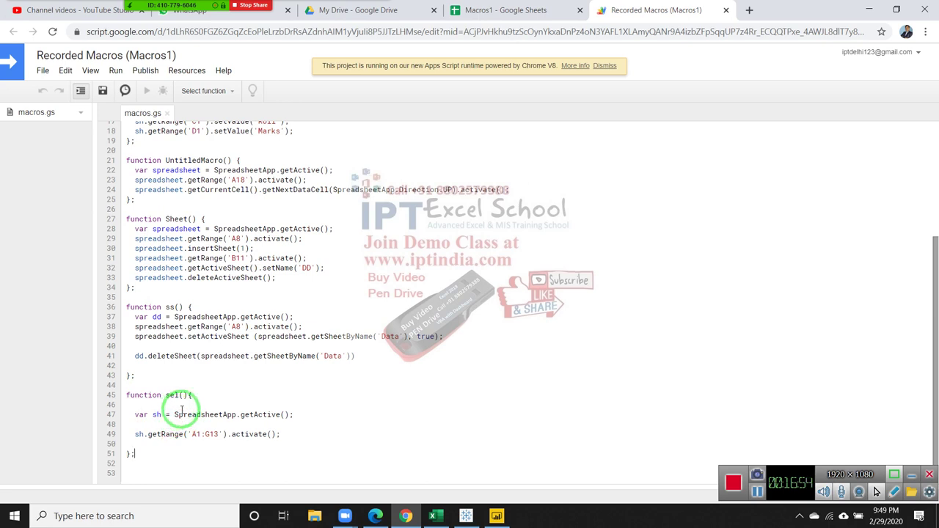
pyautogui.moveTo(191, 396); pyautogui.dragTo(198, 448)
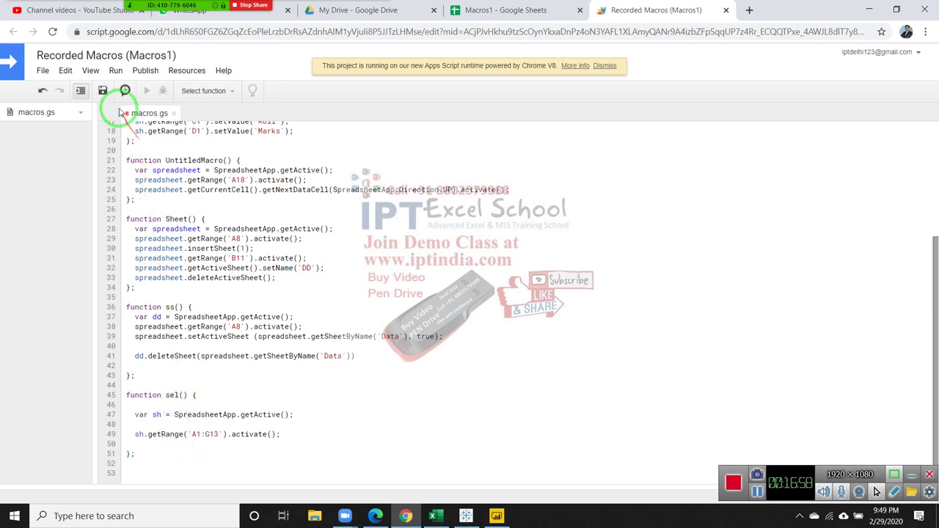
pyautogui.click(104, 92)
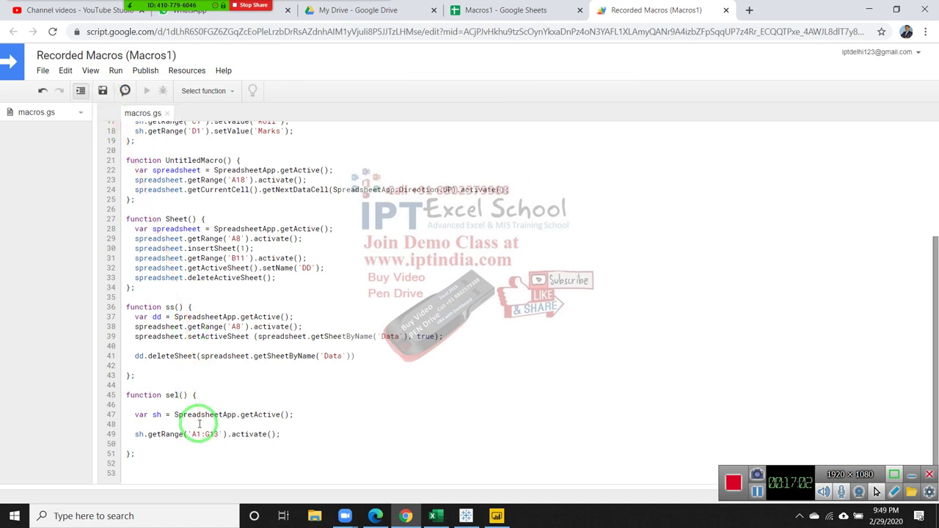
pyautogui.click(525, 10)
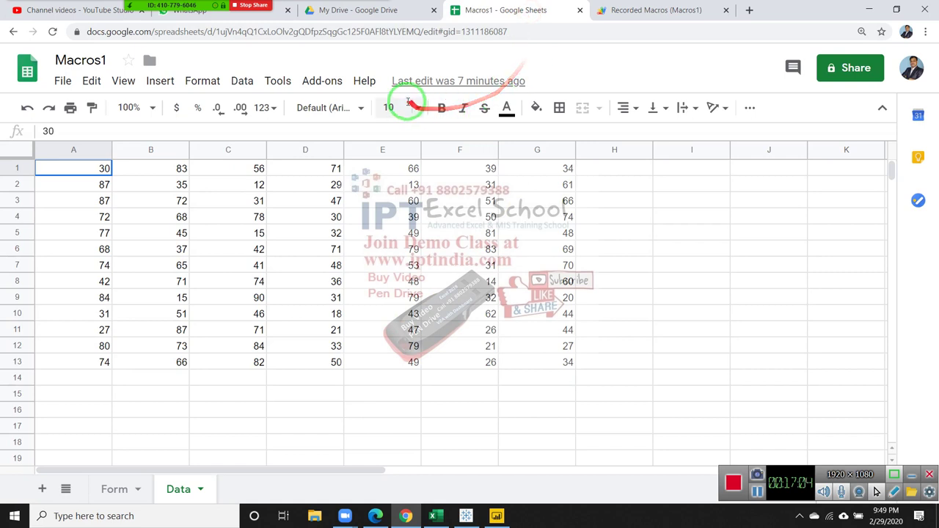
# Record a macro that selects the whole data region and then cells A1:D8.
pyautogui.click(278, 82)
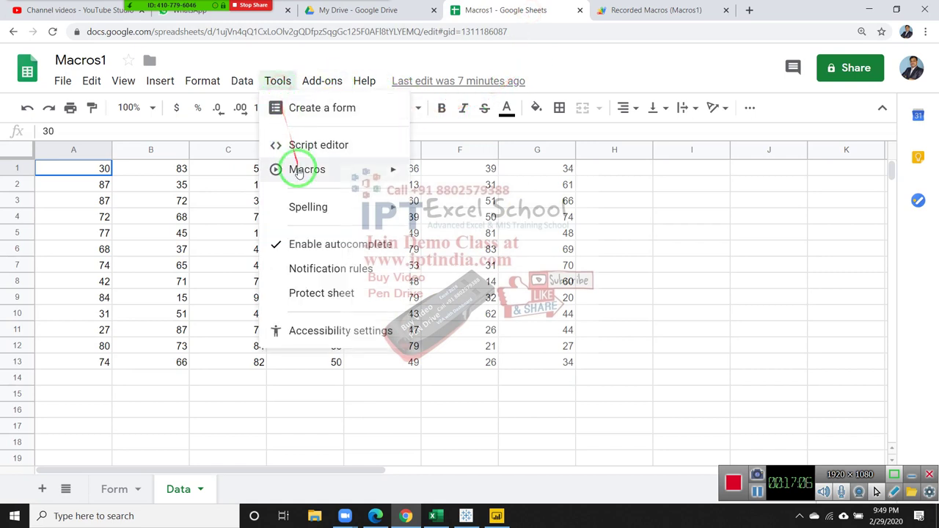
pyautogui.moveTo(299, 172)
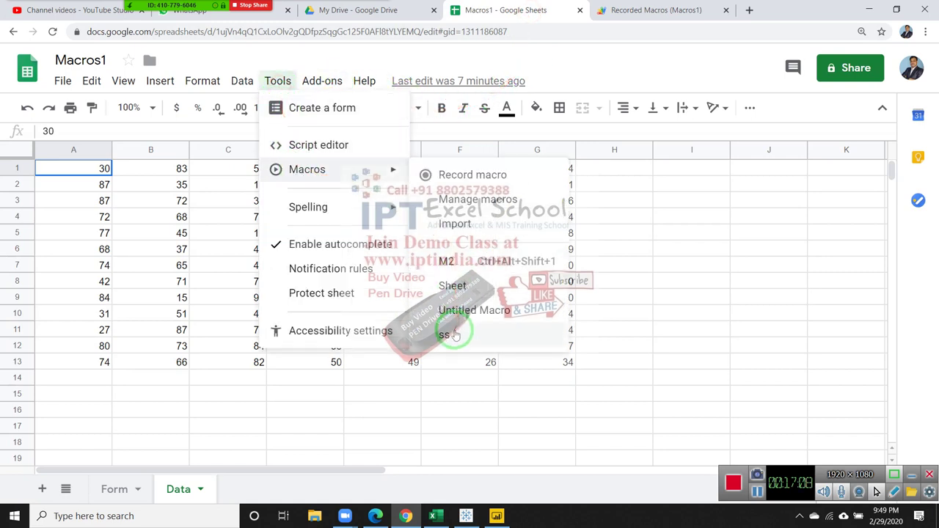
pyautogui.moveTo(332, 178)
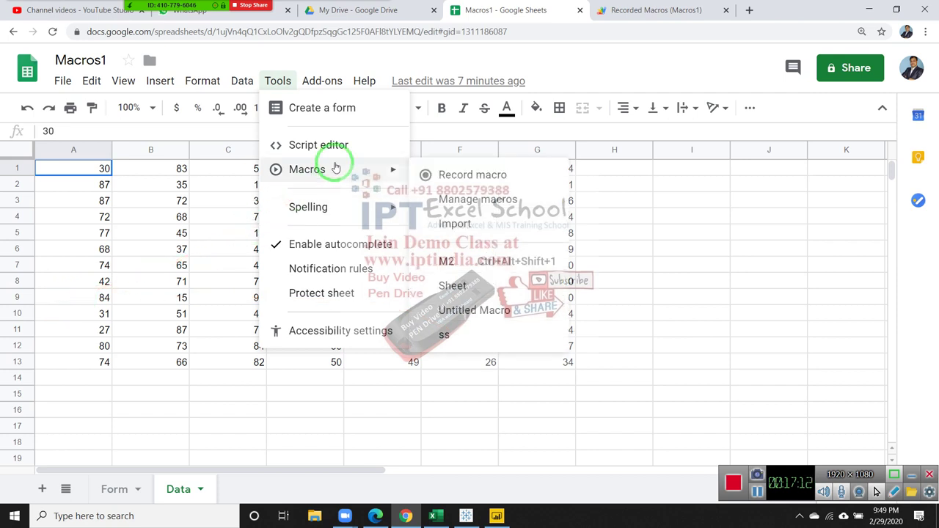
pyautogui.click(462, 175)
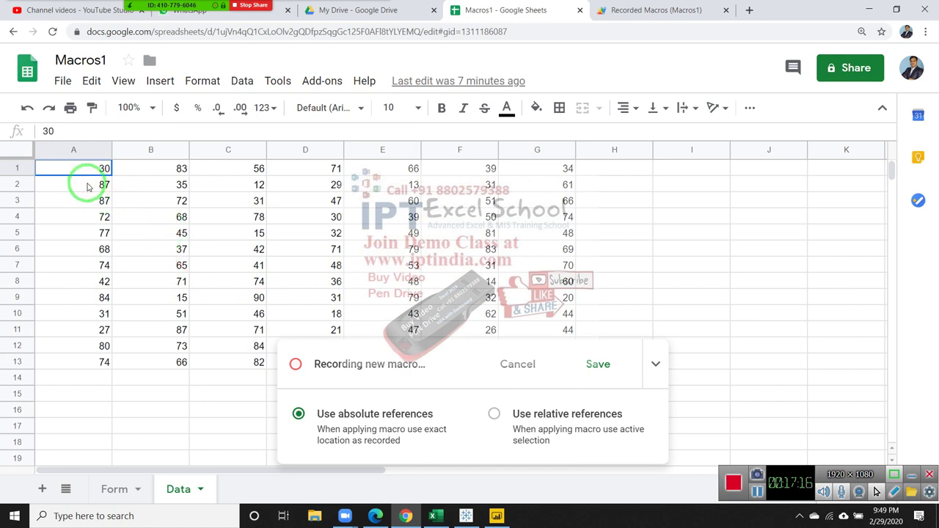
pyautogui.hotkey('ctrl', 'a')
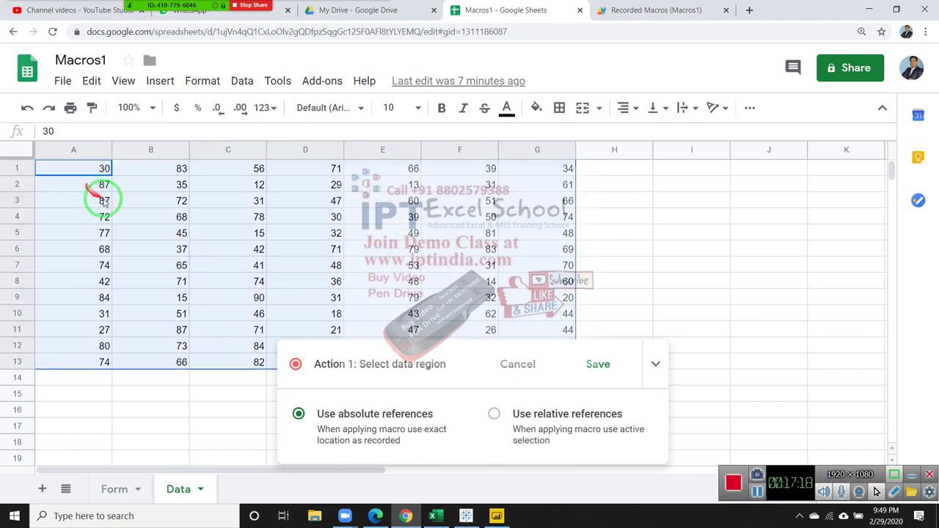
pyautogui.click(150, 202)
pyautogui.moveTo(90, 165)
pyautogui.mouseDown()
pyautogui.moveTo(528, 335)
pyautogui.moveTo(530, 364)
pyautogui.mouseUp()
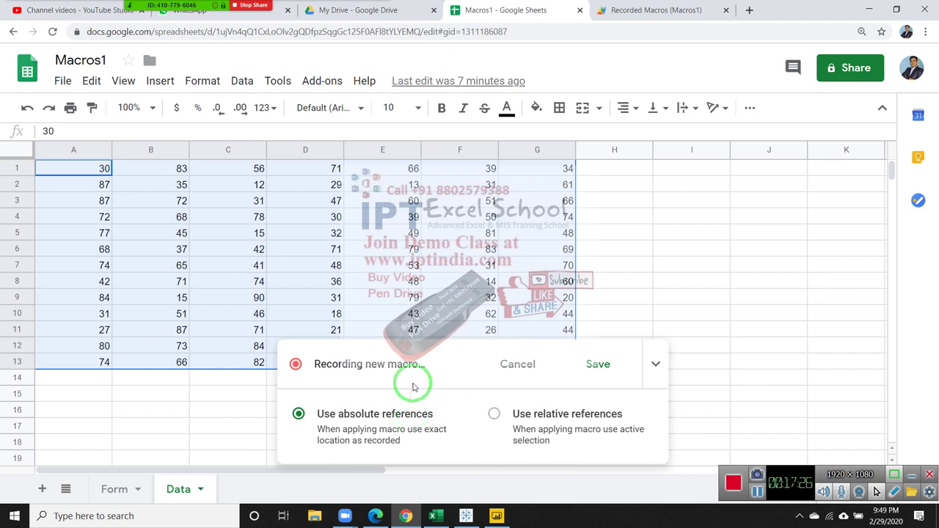
pyautogui.click(105, 169)
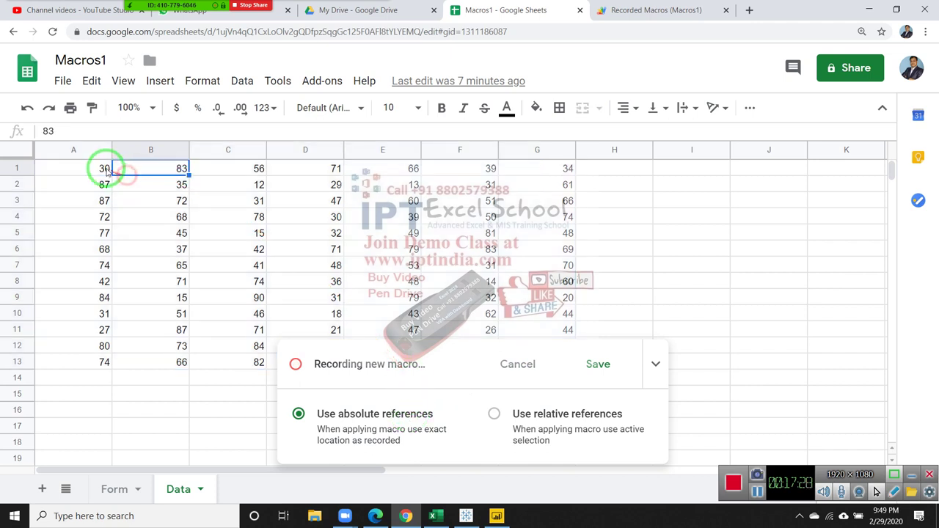
pyautogui.moveTo(105, 169); pyautogui.dragTo(294, 279)
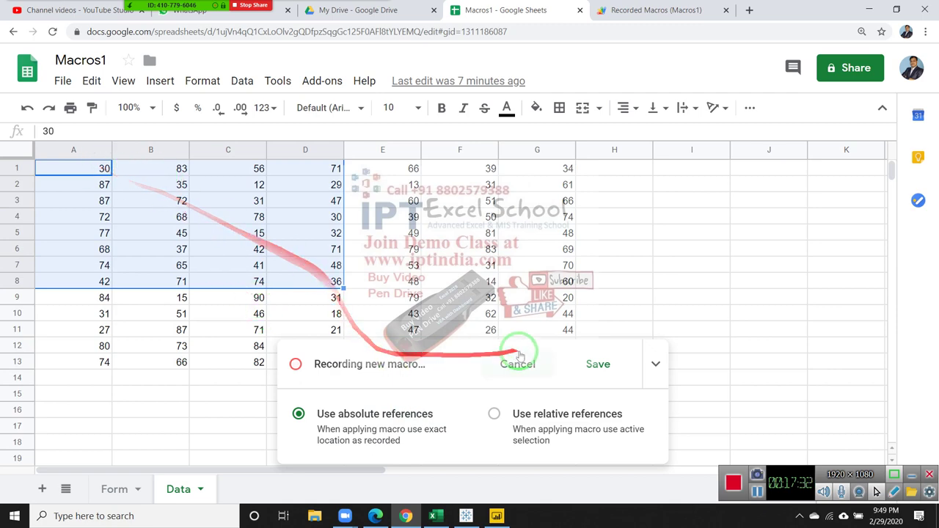
# Save the recorded macro under the name dd.
pyautogui.click(581, 358)
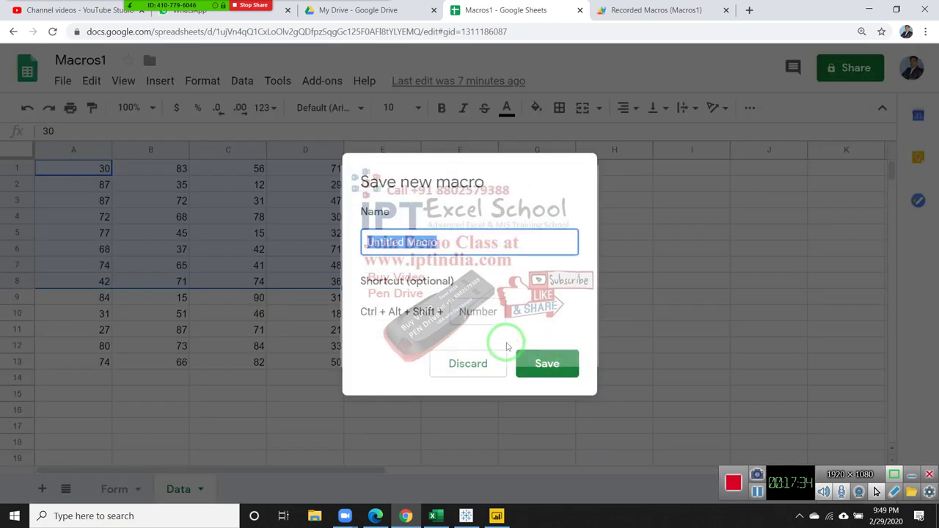
pyautogui.write('dd')
pyautogui.click(543, 359)
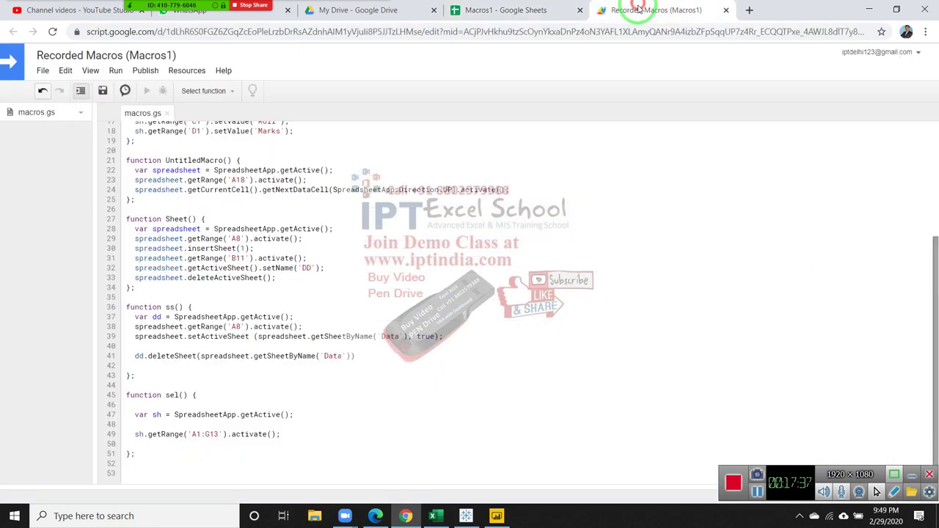
# Reload the Recorded Macros script to show the new dd() function.
pyautogui.click(636, 9)
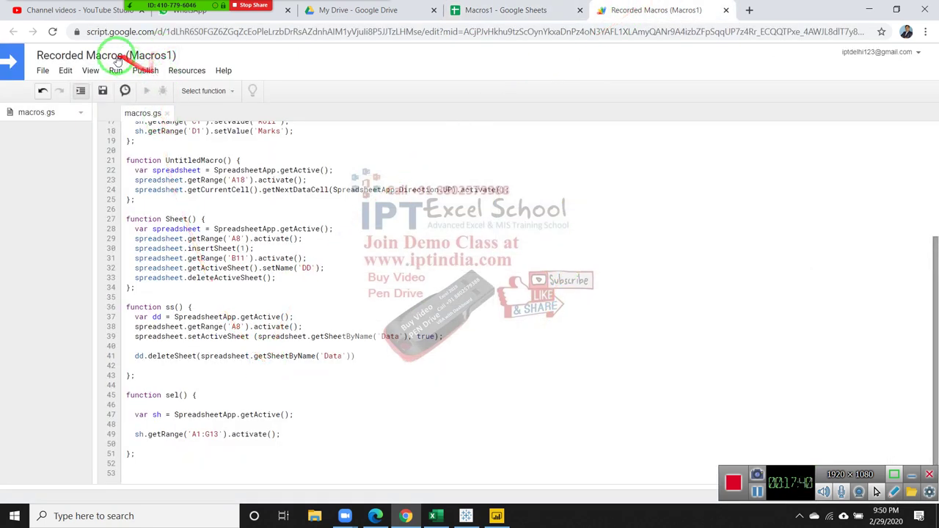
pyautogui.click(53, 32)
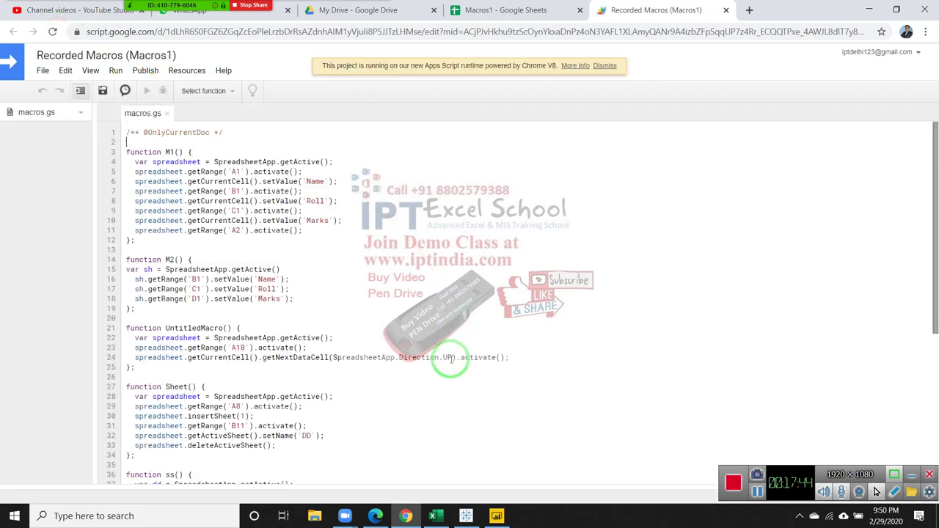
pyautogui.scroll(-5, 433, 367)
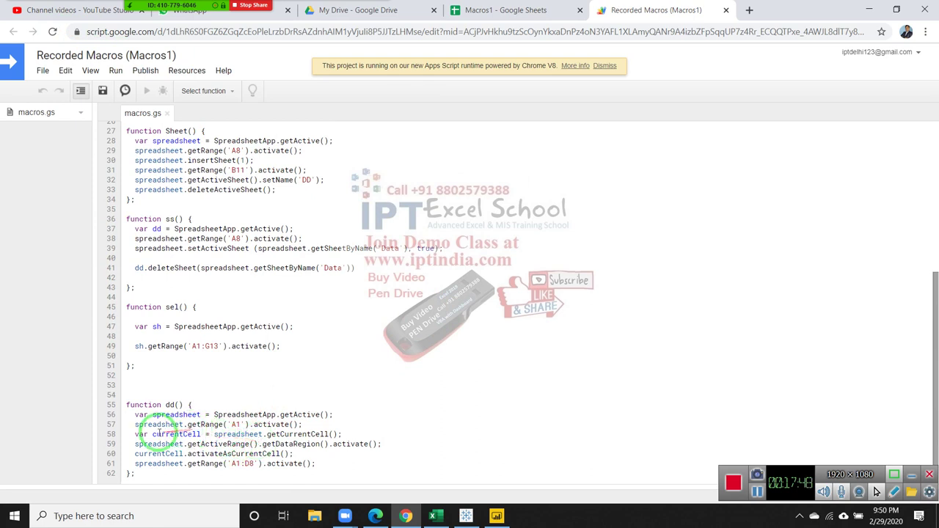
pyautogui.click(320, 434)
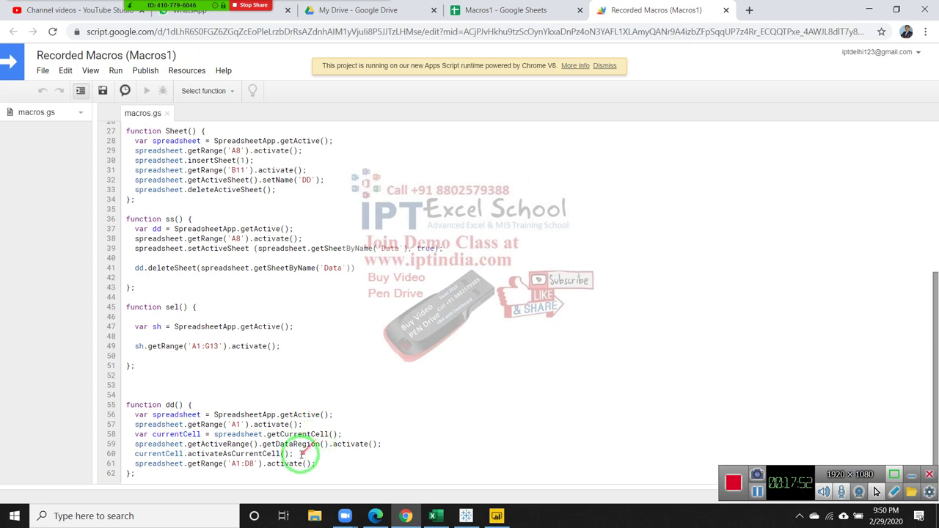
# Insert blank lines between the getActiveRange and getRange('A1') statements in dd().
pyautogui.click(135, 444)
pyautogui.press('Return')
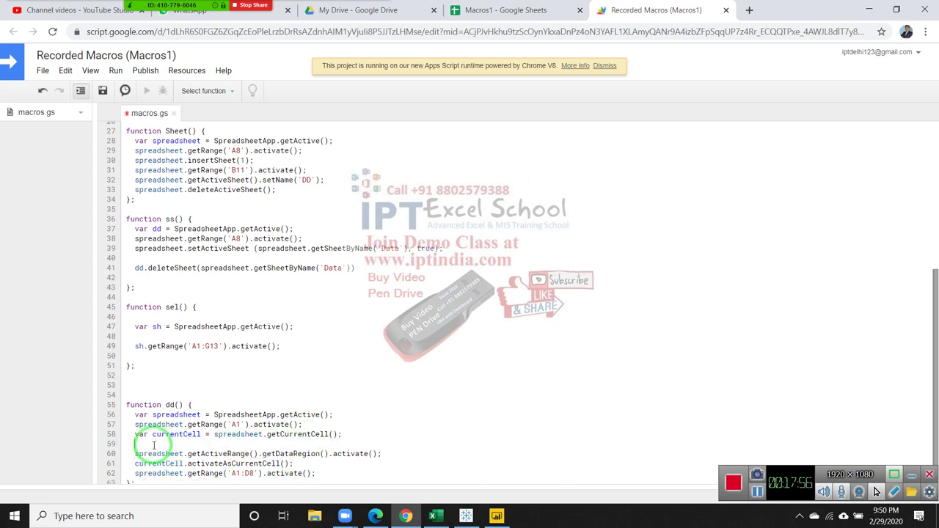
pyautogui.press('Return')
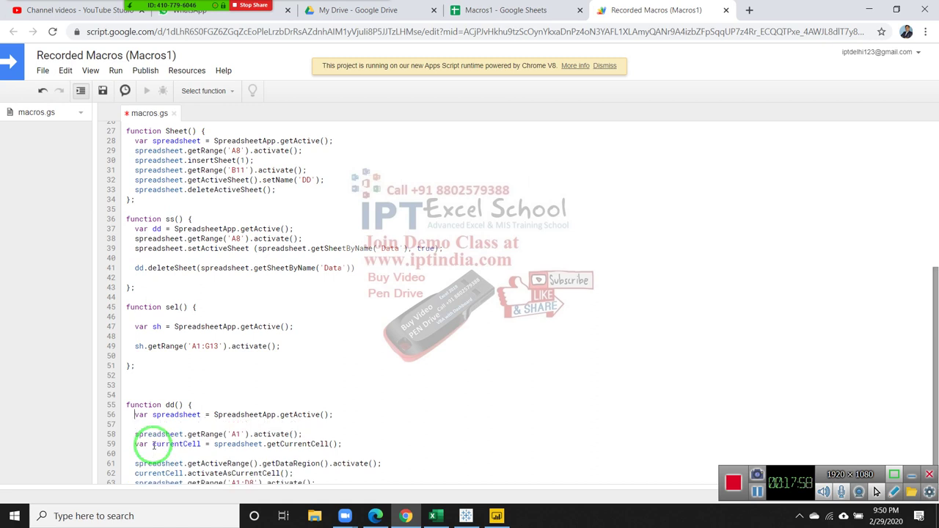
pyautogui.press('Down')
pyautogui.press('Down')
pyautogui.press('Return')
pyautogui.press('Return')
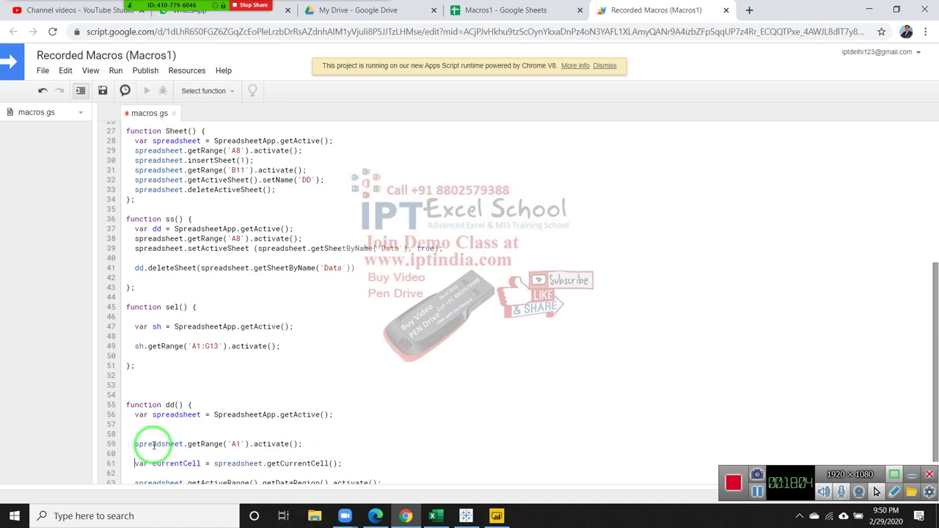
# Review dd()'s currentCell, getDataRegion and getRange('A1:D8') lines and sel()'s 'A1:G13' line.
pyautogui.scroll(-2, 252, 457)
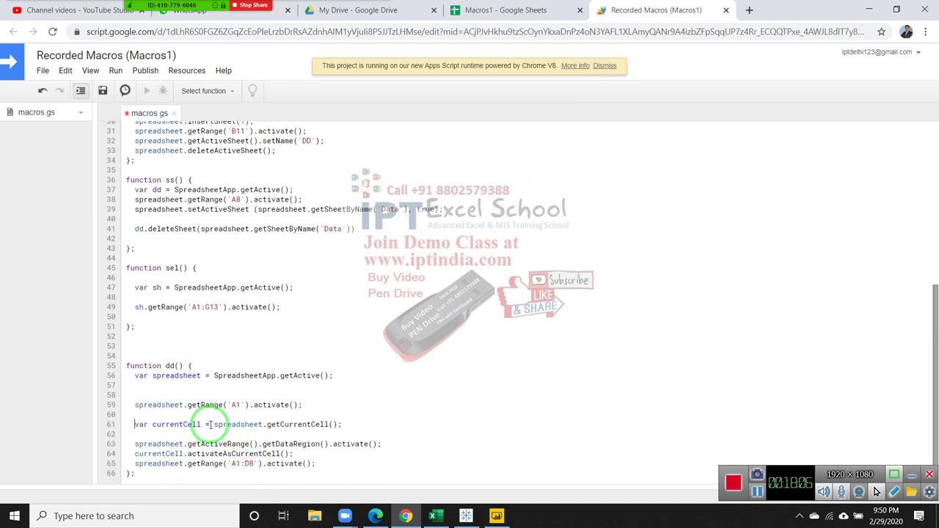
pyautogui.moveTo(214, 425); pyautogui.dragTo(333, 424)
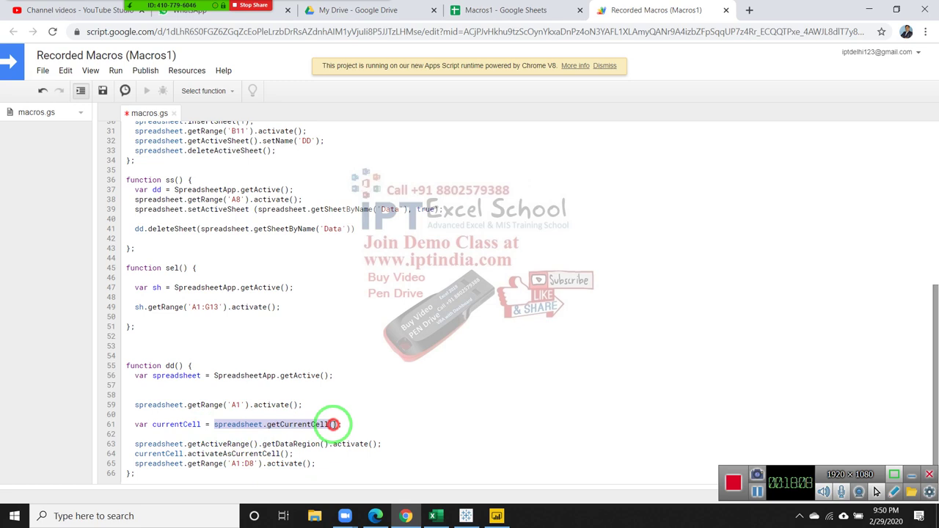
pyautogui.doubleClick(176, 426)
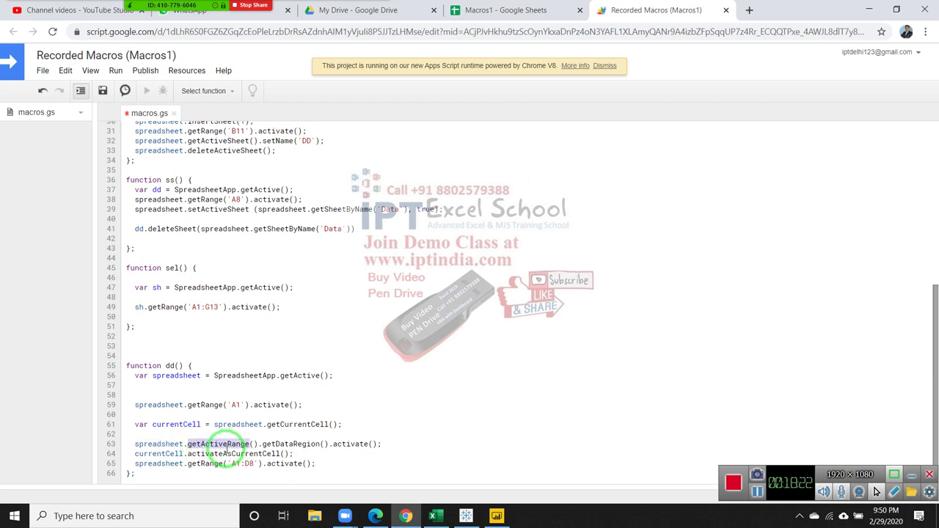
pyautogui.doubleClick(273, 443)
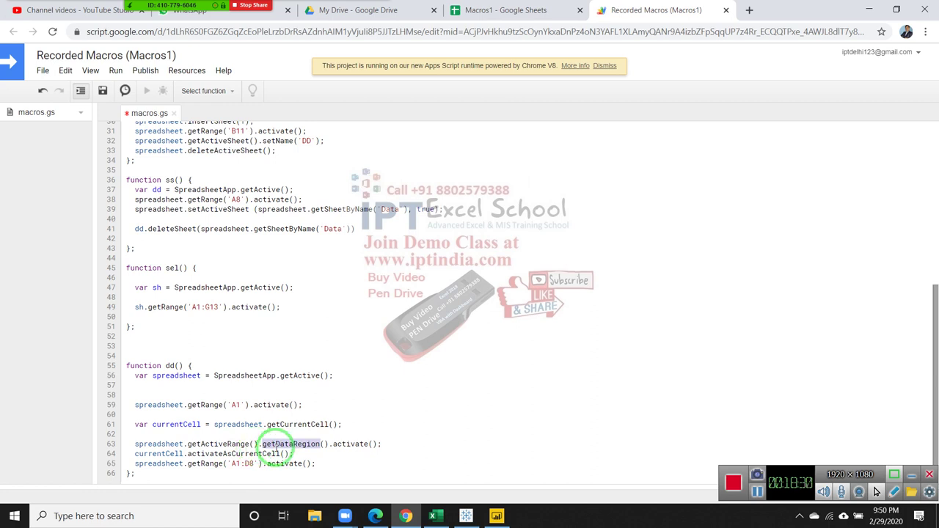
pyautogui.click(342, 445)
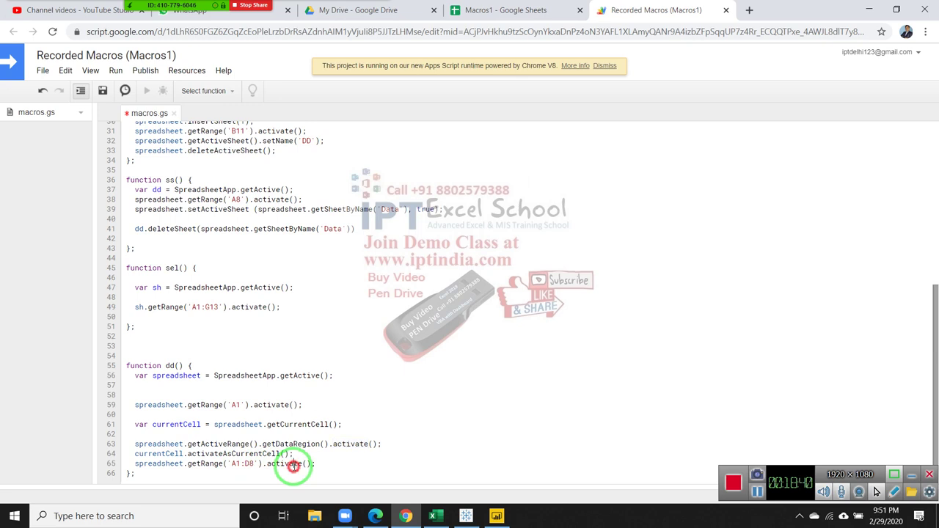
pyautogui.moveTo(315, 464); pyautogui.dragTo(129, 464)
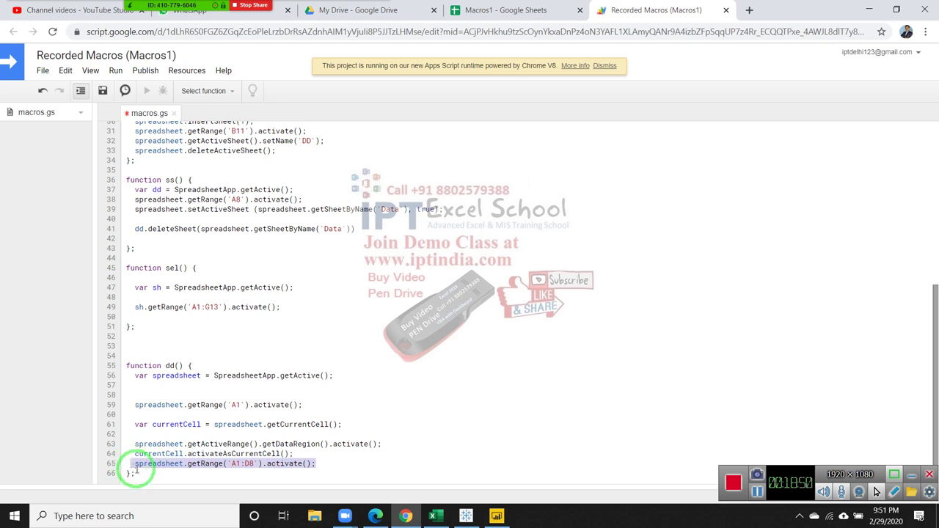
pyautogui.click(204, 306)
pyautogui.tripleClick(204, 306)
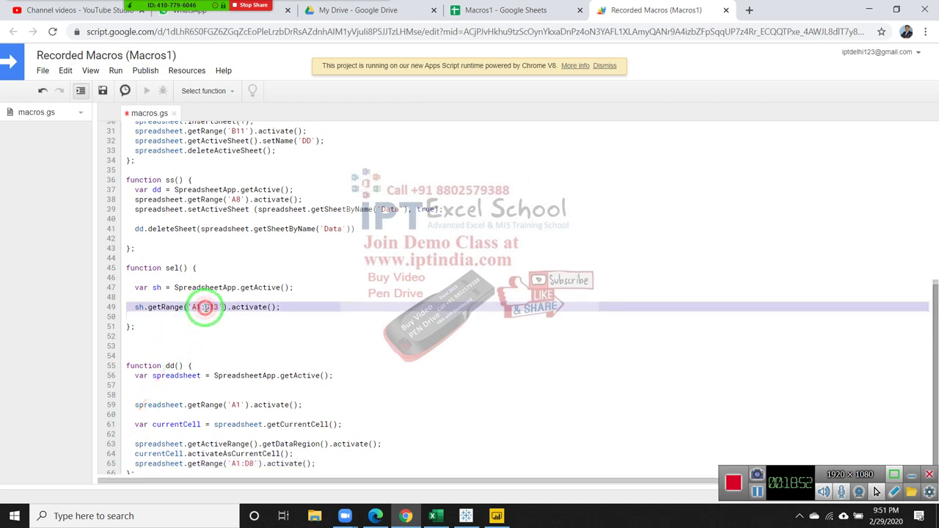
pyautogui.click(204, 307)
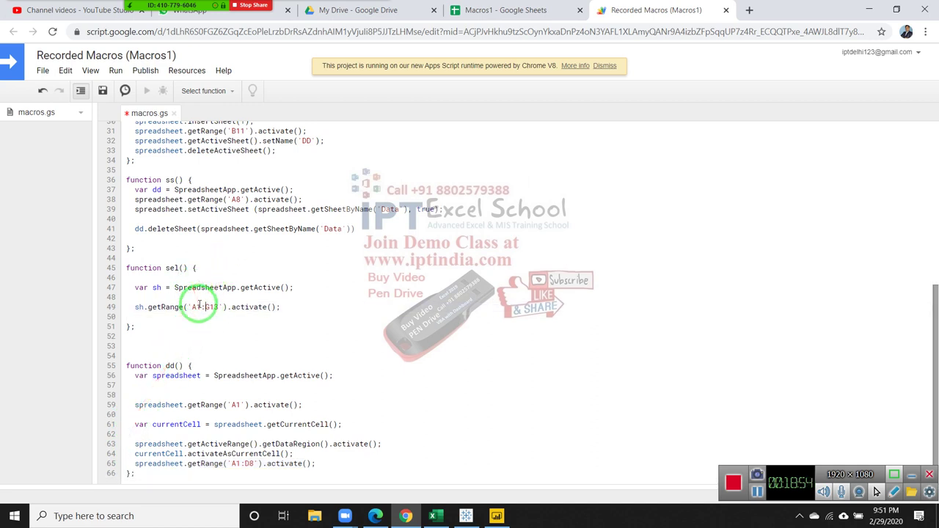
# Save macros.gs and check the macros list in the Macros1 spreadsheet.
pyautogui.click(176, 266)
pyautogui.write('TT')
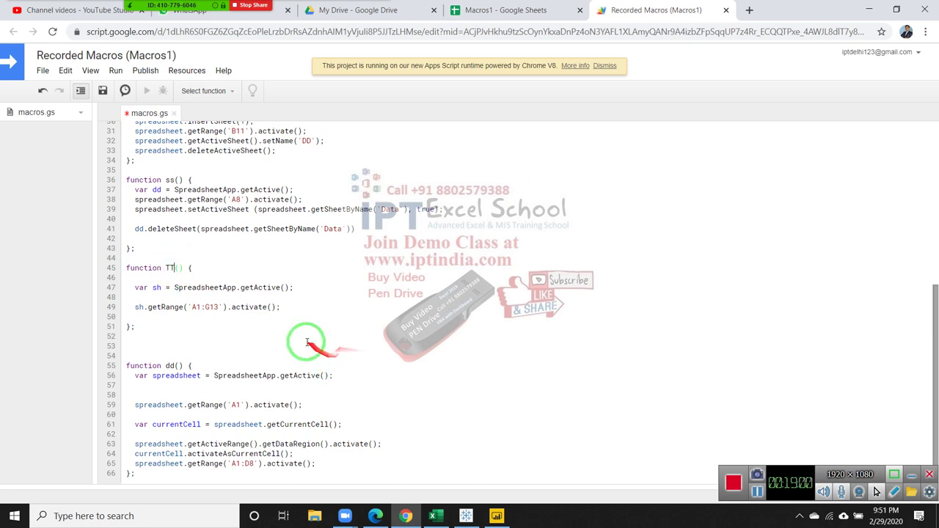
pyautogui.click(104, 94)
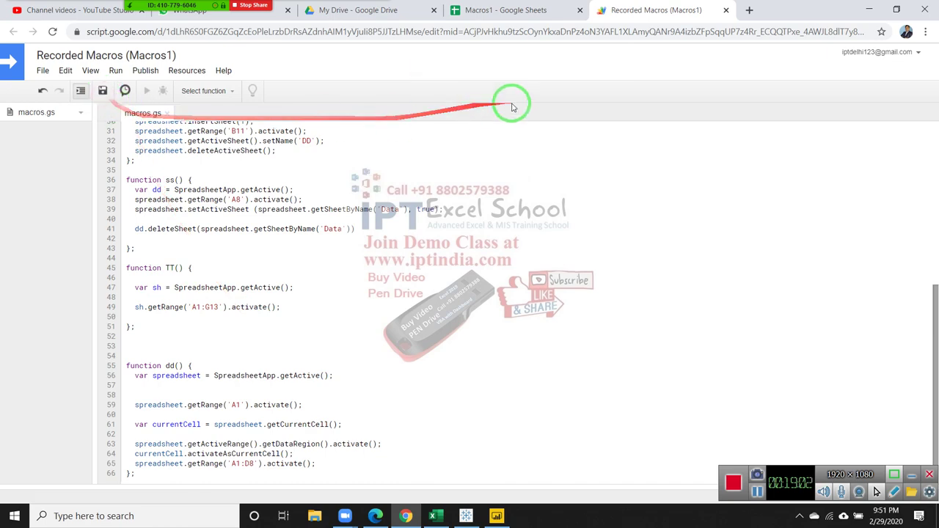
pyautogui.click(528, 9)
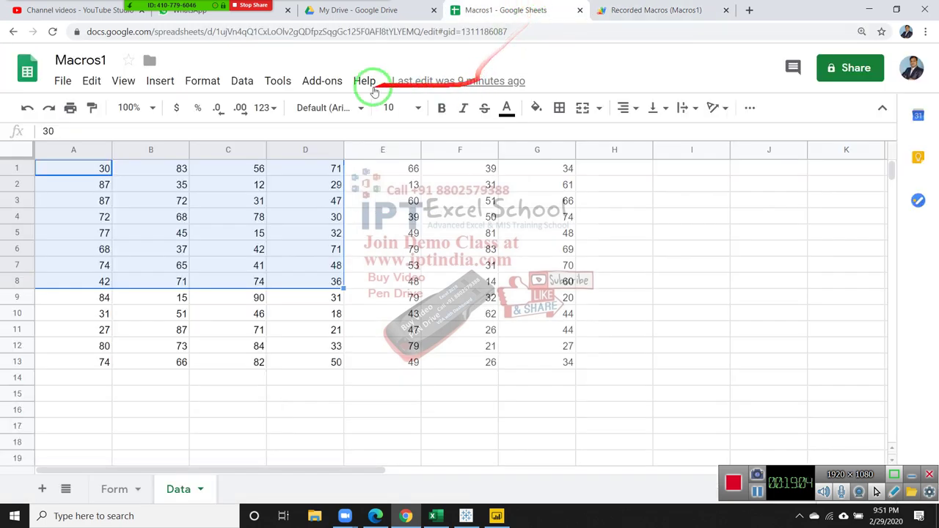
pyautogui.click(273, 84)
pyautogui.moveTo(304, 169)
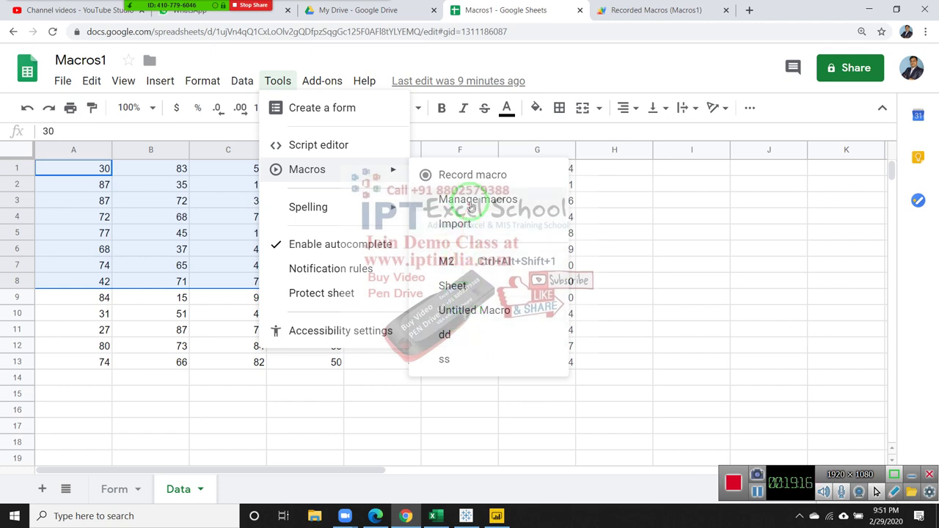
# Save the script once more and reopen the Macros1 macro options.
pyautogui.click(651, 11)
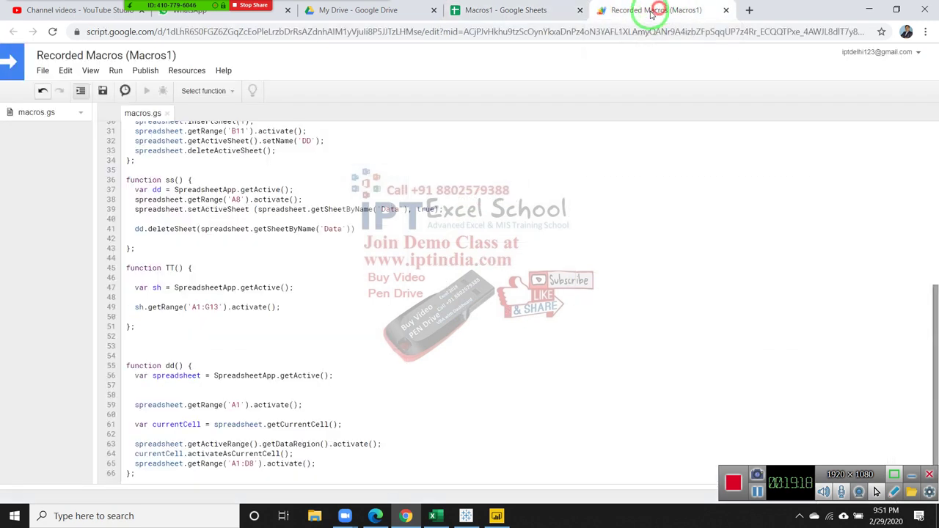
pyautogui.click(104, 93)
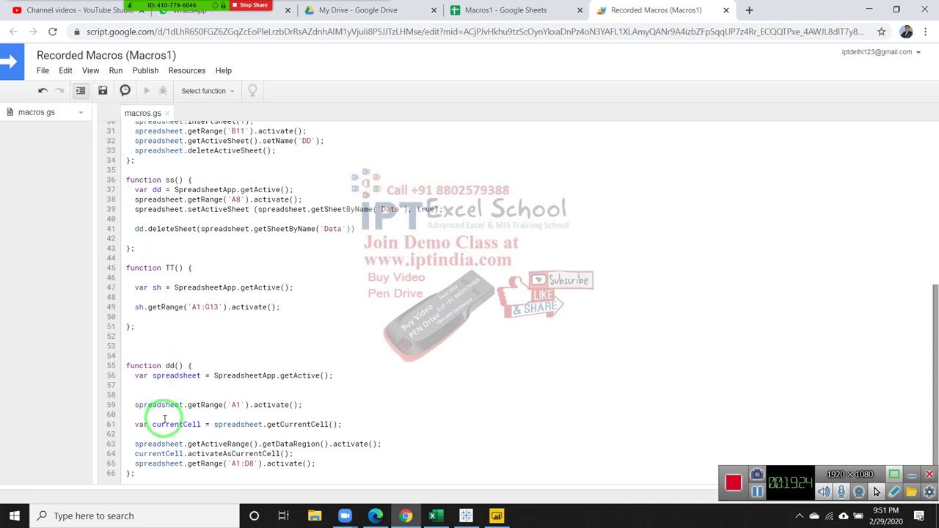
pyautogui.click(488, 11)
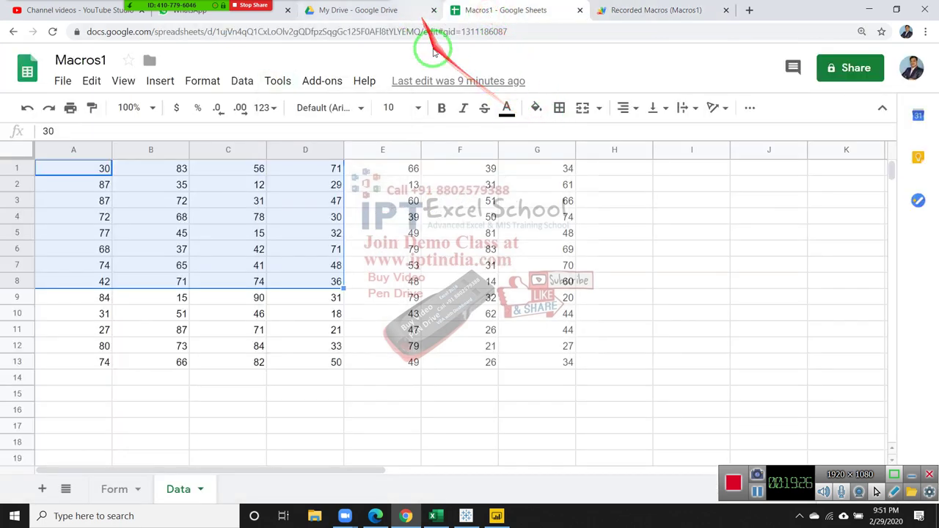
pyautogui.click(288, 86)
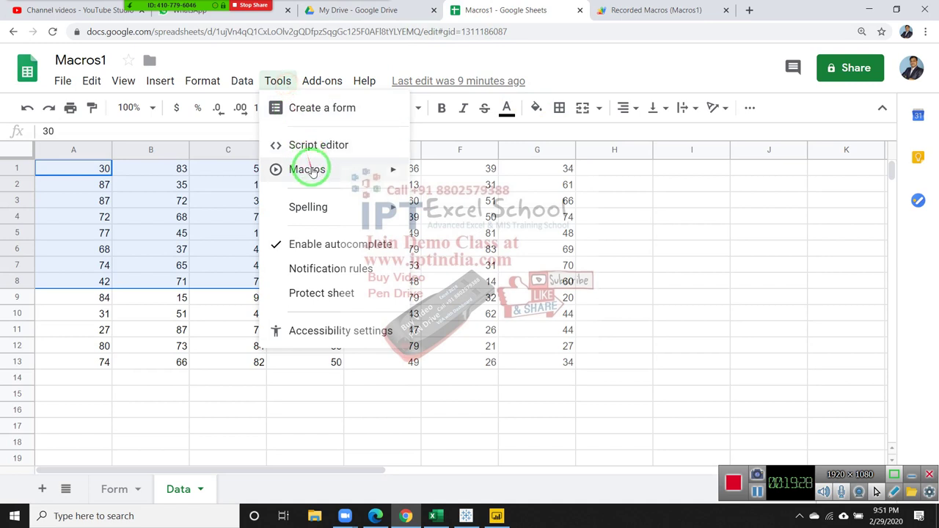
# Import the TT function as a macro, close the import list, and select cell A1.
pyautogui.click(456, 224)
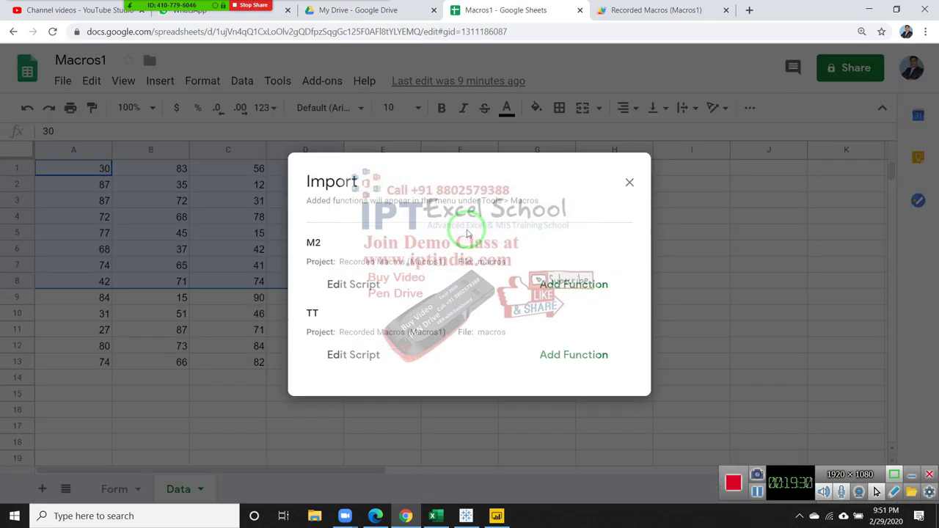
pyautogui.moveTo(334, 306); pyautogui.dragTo(328, 317)
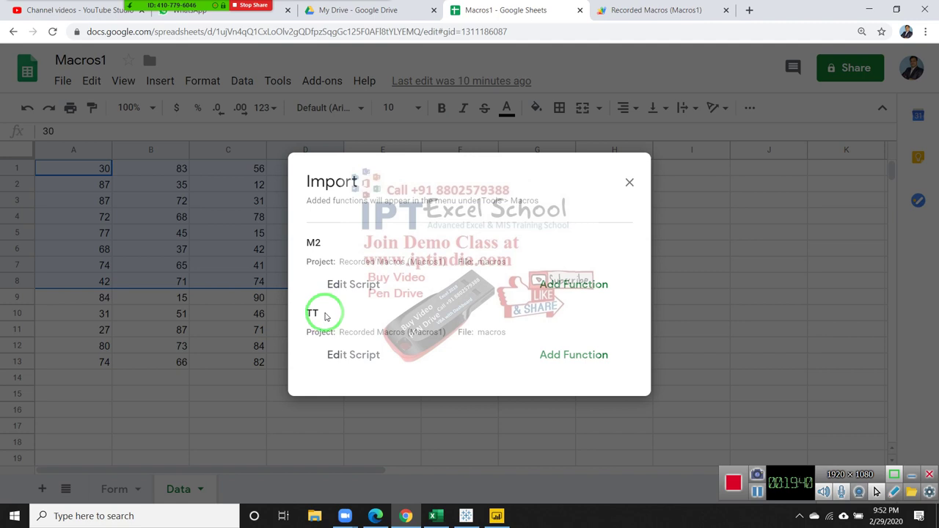
pyautogui.click(574, 360)
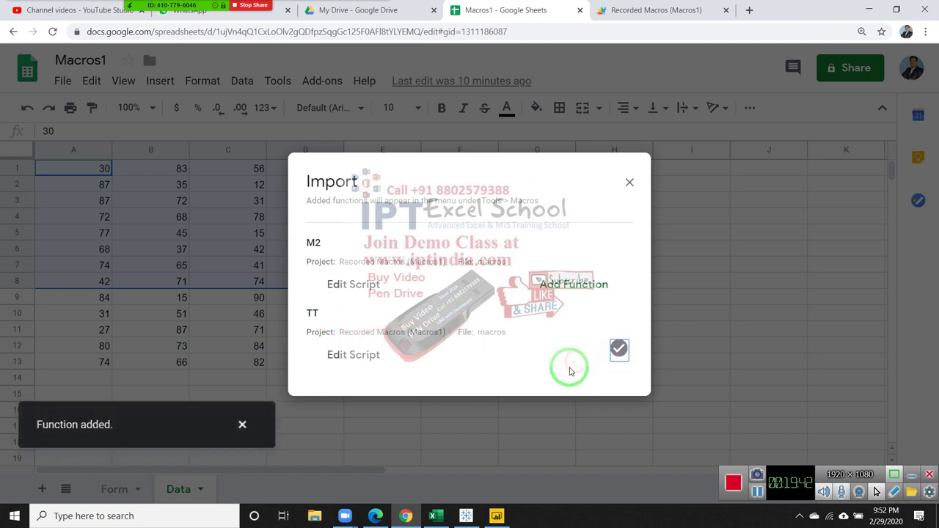
pyautogui.click(629, 182)
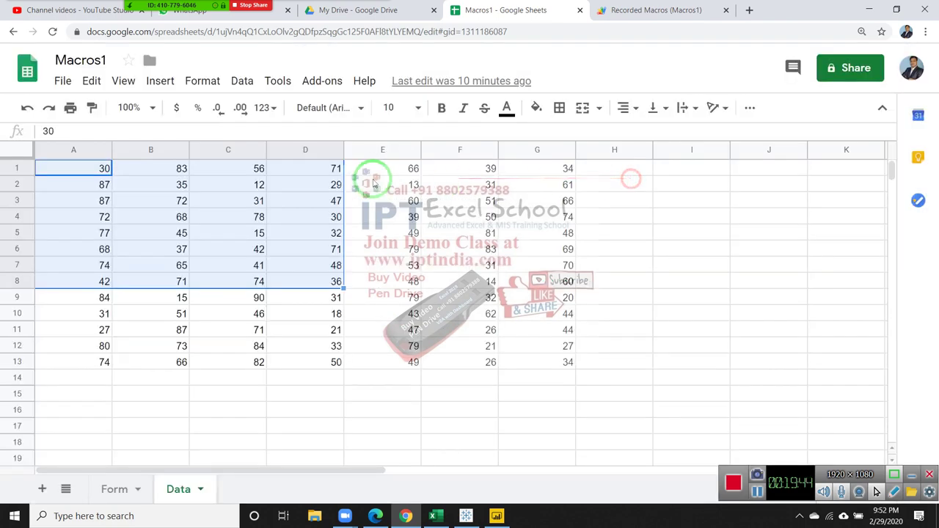
pyautogui.click(183, 202)
pyautogui.click(98, 168)
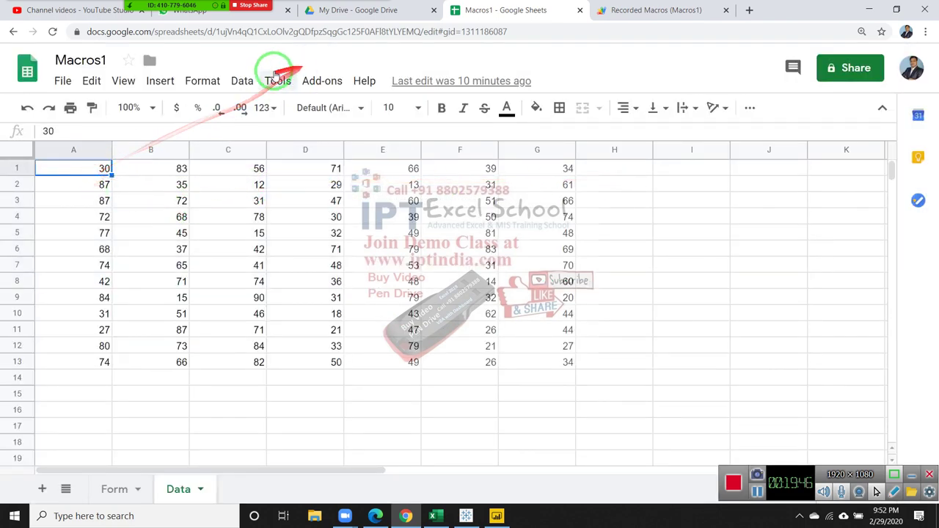
# Run the TT macro to select A1:G13, then click A3 to clear the selection.
pyautogui.moveTo(256, 83); pyautogui.dragTo(287, 92)
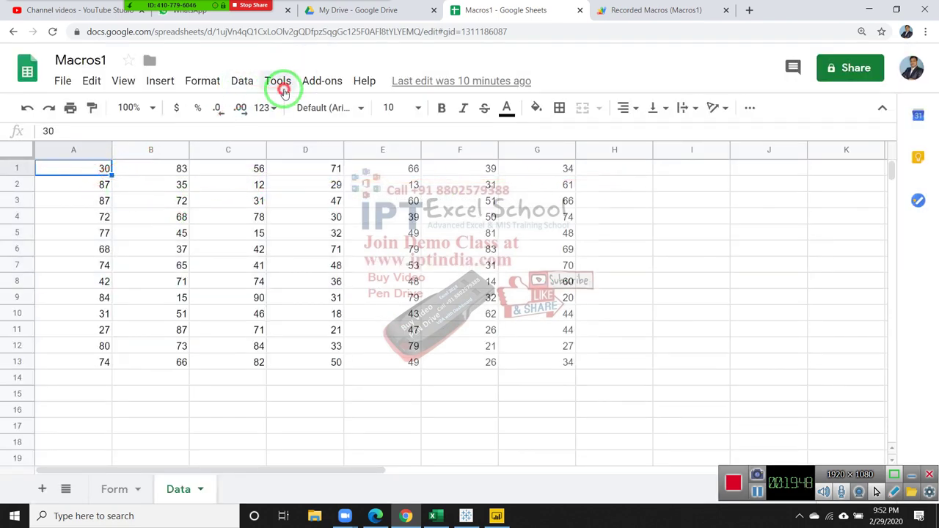
pyautogui.click(285, 92)
pyautogui.moveTo(304, 170)
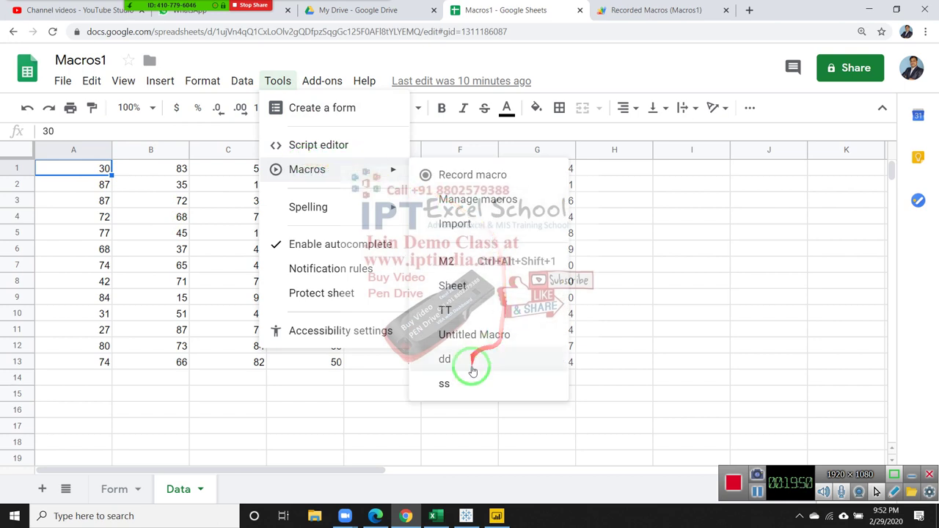
pyautogui.click(444, 312)
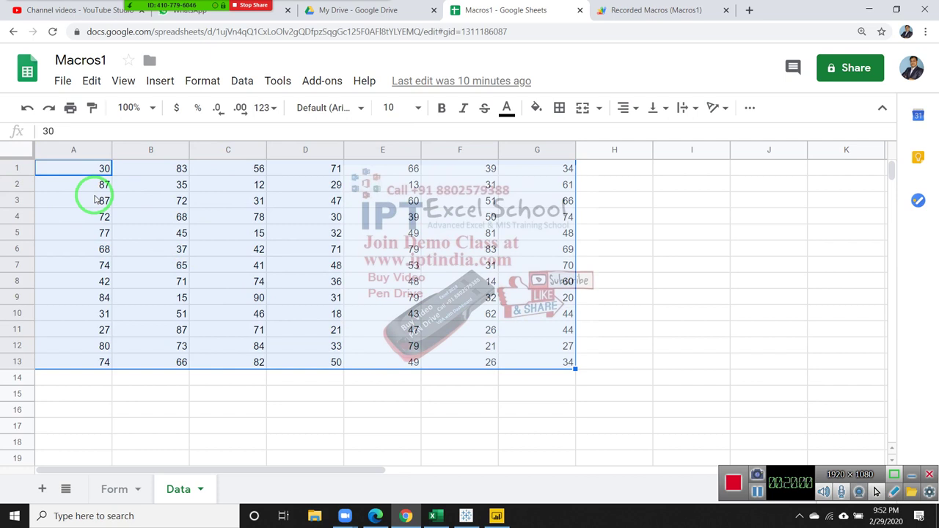
pyautogui.click(95, 199)
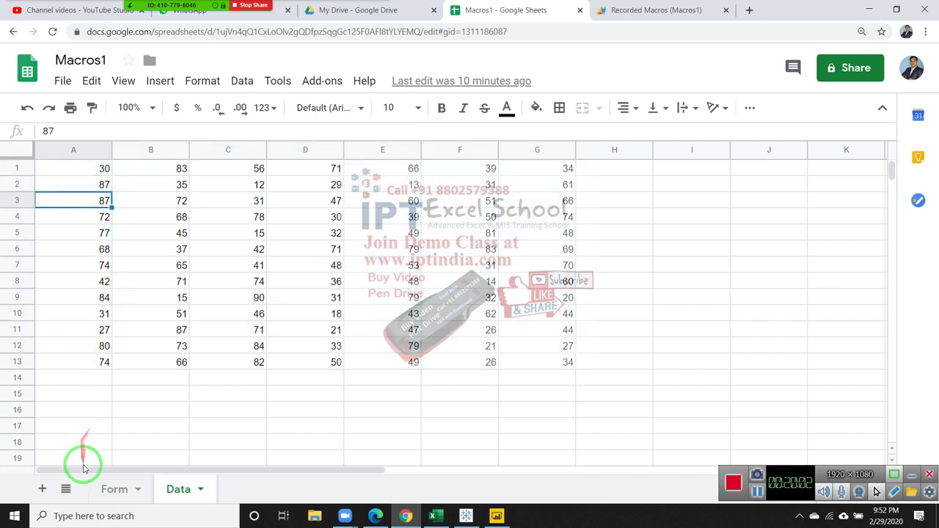
pyautogui.scroll(-3, 79, 444)
pyautogui.scroll(3, 79, 445)
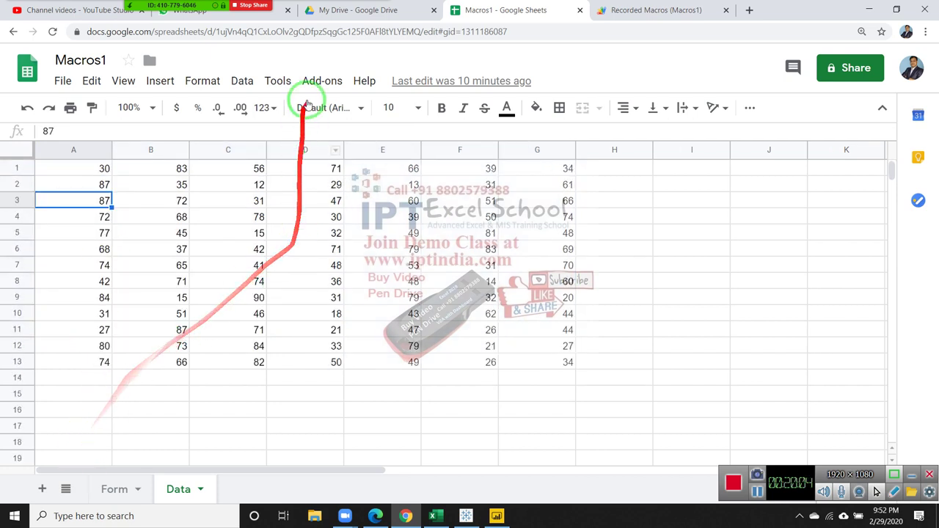
# Confirm TT appears in the macros list, then pick cell A15.
pyautogui.click(277, 81)
pyautogui.moveTo(404, 182)
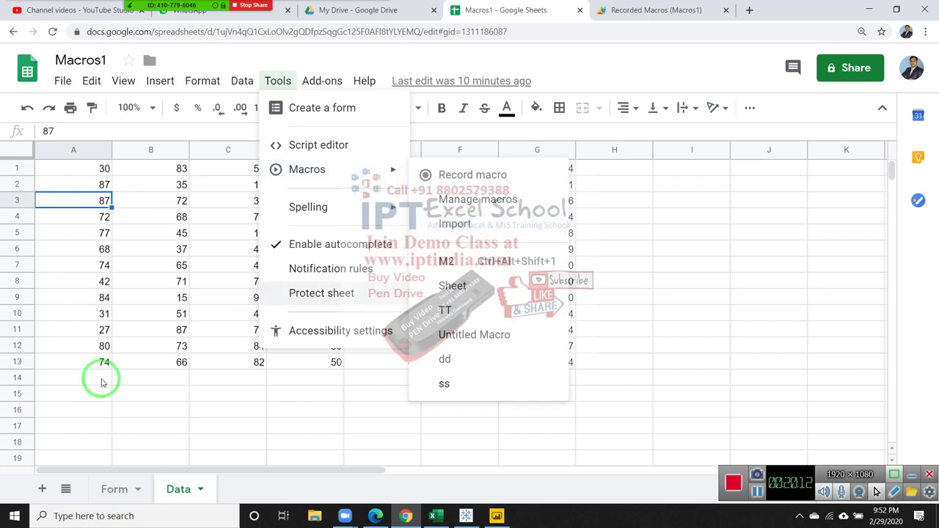
pyautogui.click(77, 394)
# Start recording a macro from cell A30, then jump up to A13 with Ctrl+Up.
pyautogui.click(277, 82)
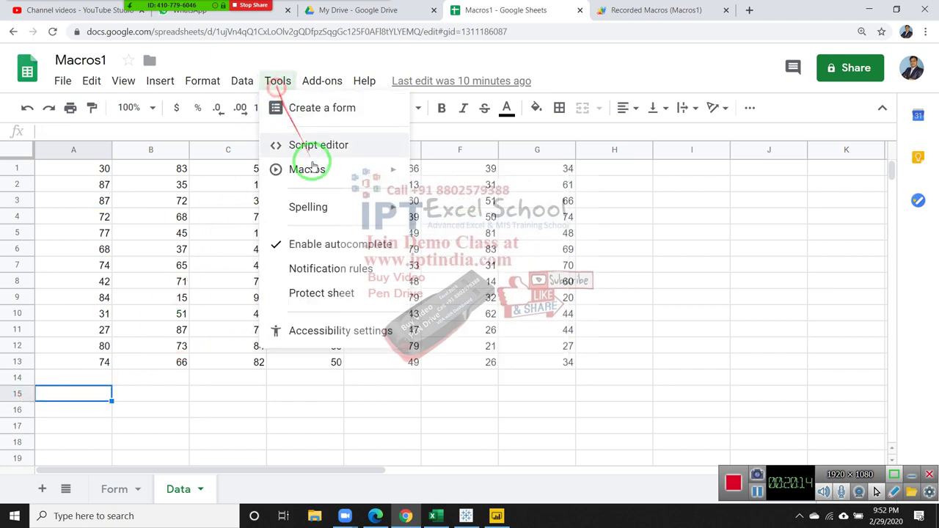
pyautogui.moveTo(352, 173)
pyautogui.click(429, 173)
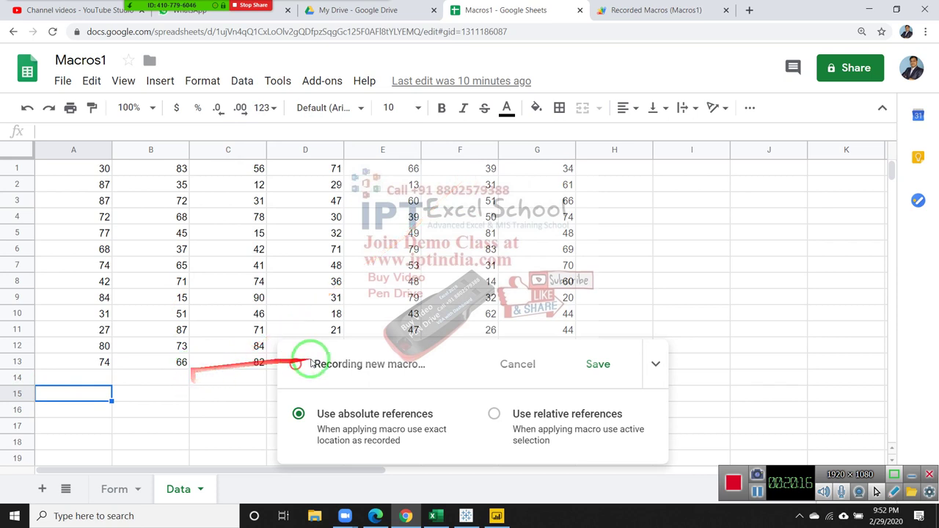
pyautogui.scroll(-4, 90, 393)
pyautogui.click(79, 443)
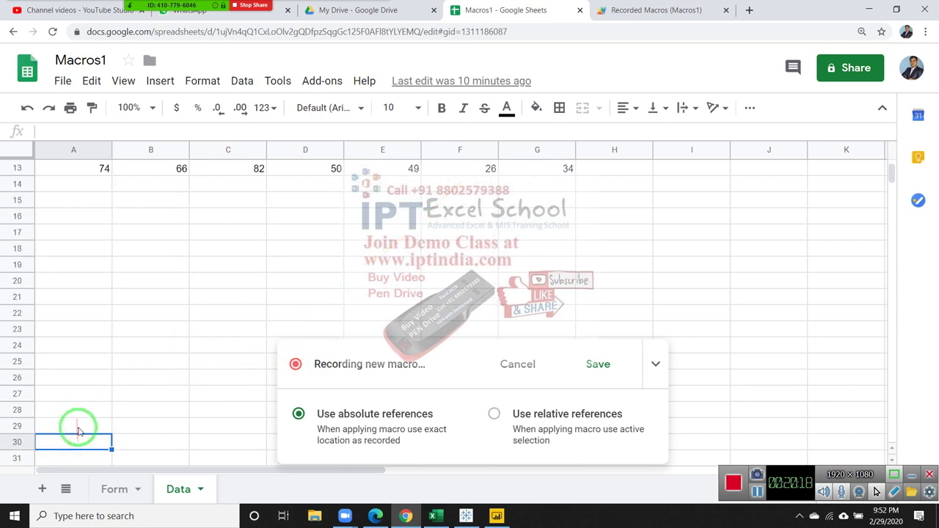
pyautogui.hotkey('ctrl', 'Up')
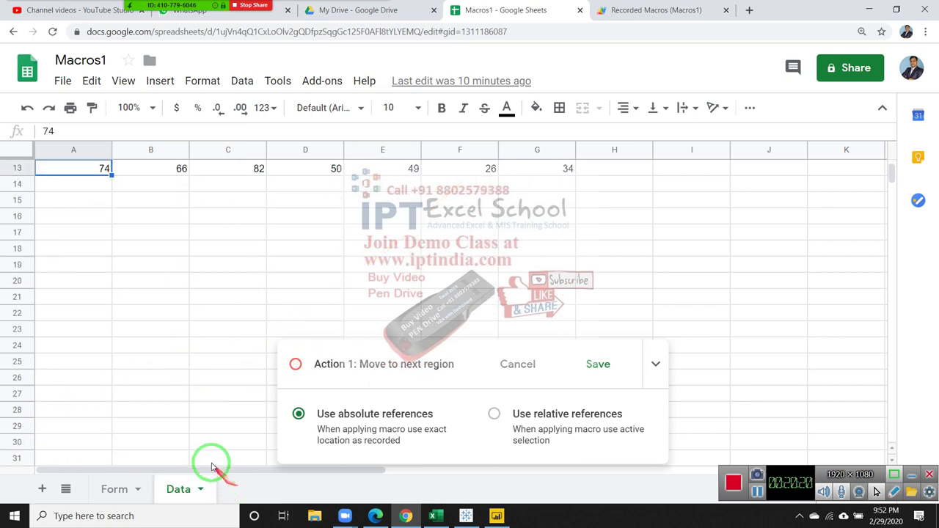
# From A1, jump down to the data bottom, then right along row 1, ending at A1.
pyautogui.scroll(4, 177, 382)
pyautogui.click(95, 167)
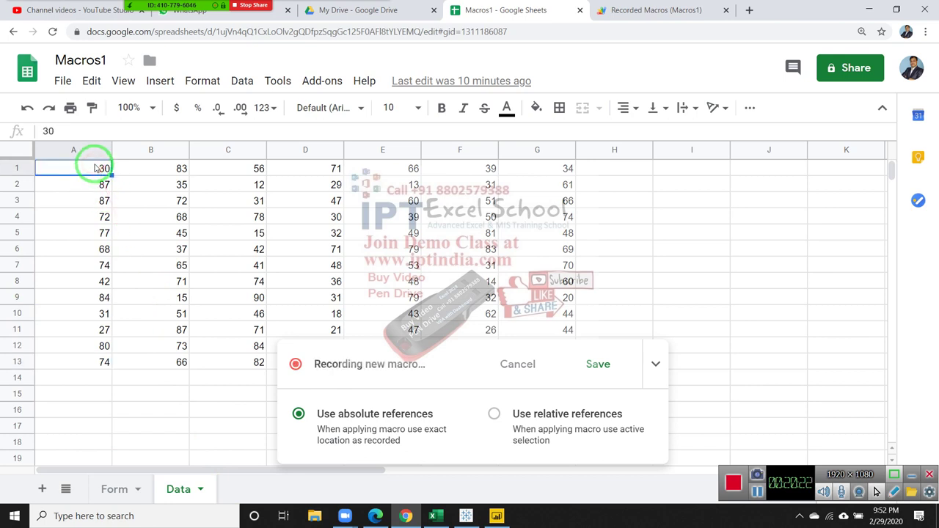
pyautogui.hotkey('ctrl', 'Down')
pyautogui.click(83, 151)
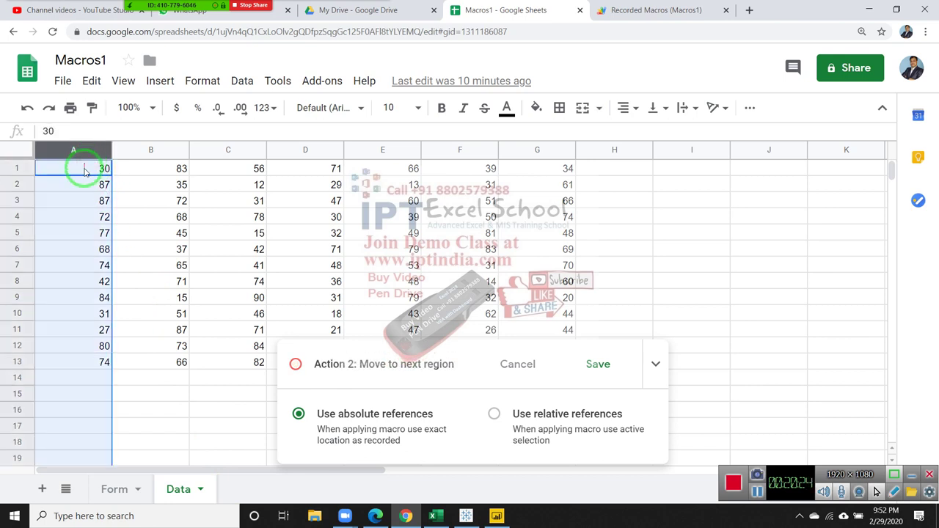
pyautogui.click(84, 170)
pyautogui.hotkey('ctrl', 'Right')
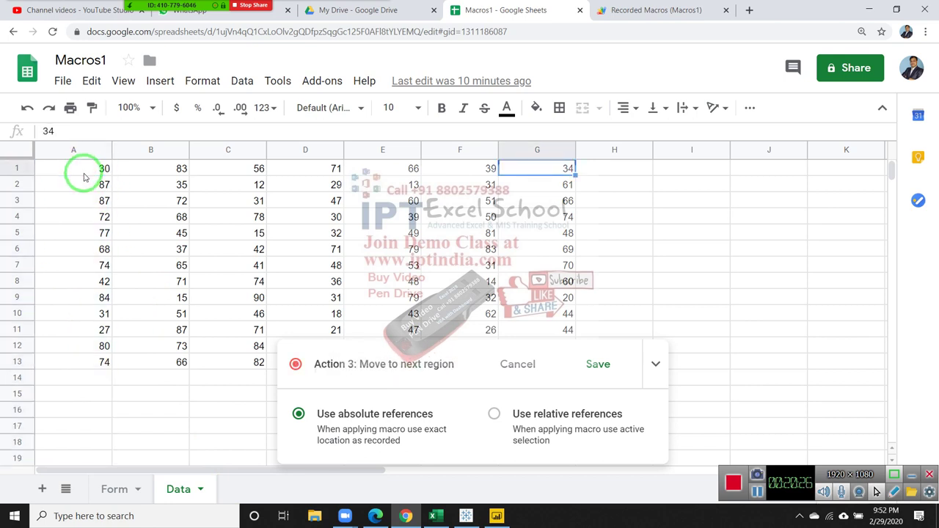
pyautogui.click(83, 173)
# Stop recording and save the new macro.
pyautogui.click(596, 367)
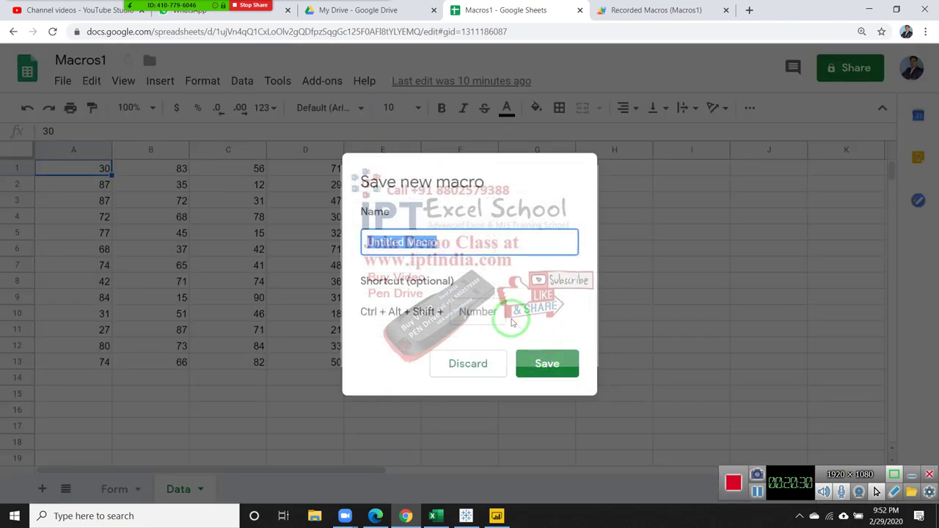
pyautogui.write('Ad')
pyautogui.click(547, 363)
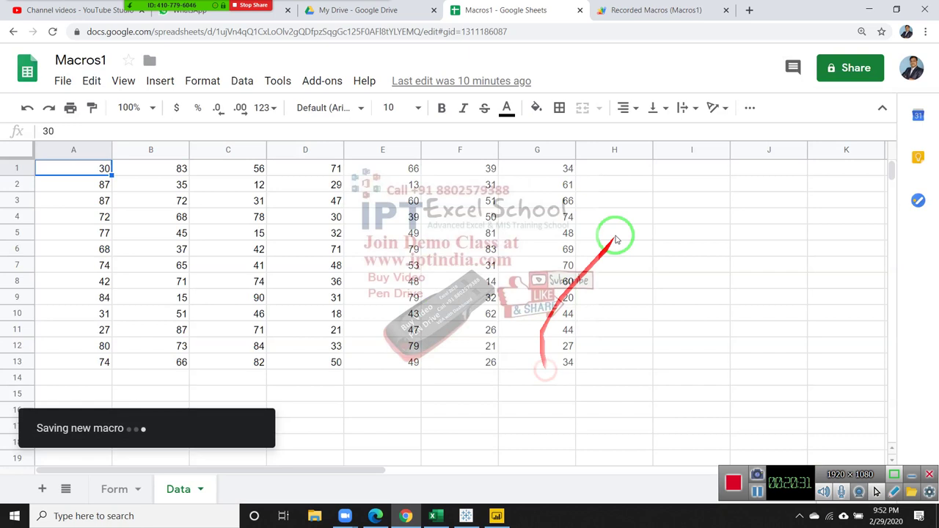
# Reload the Recorded Macros project so macros.gs shows the new gg function.
pyautogui.click(663, 18)
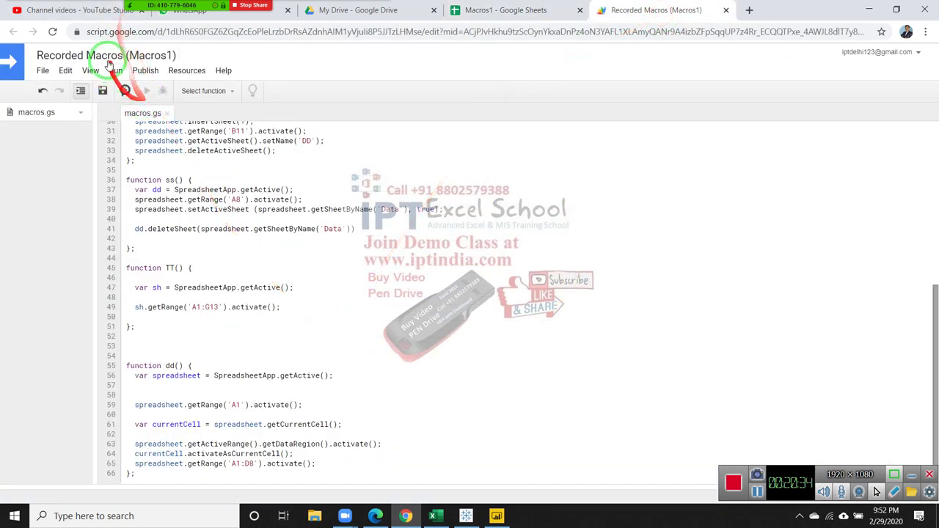
pyautogui.click(52, 32)
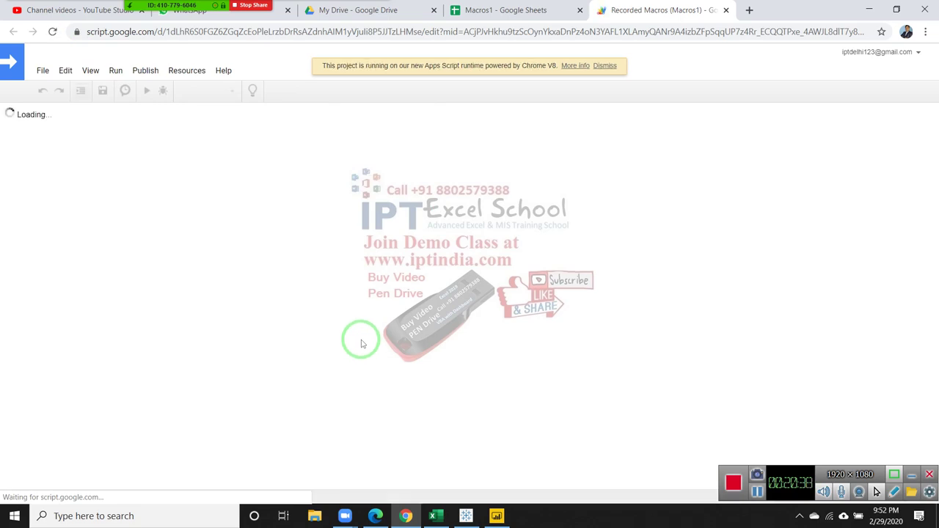
pyautogui.scroll(-2, 359, 345)
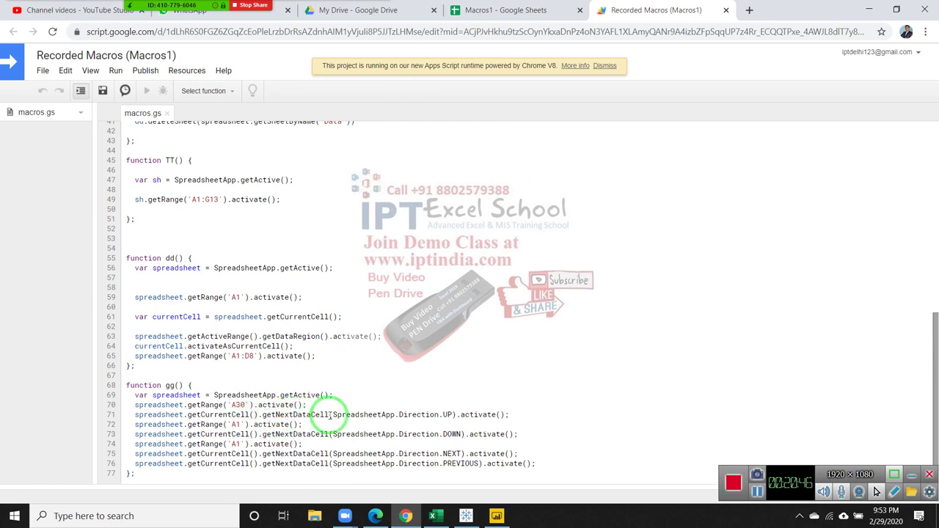
# Walk through gg's SpreadsheetApp.Direction and activate calls on lines 71-75, including DOWN.
pyautogui.doubleClick(365, 416)
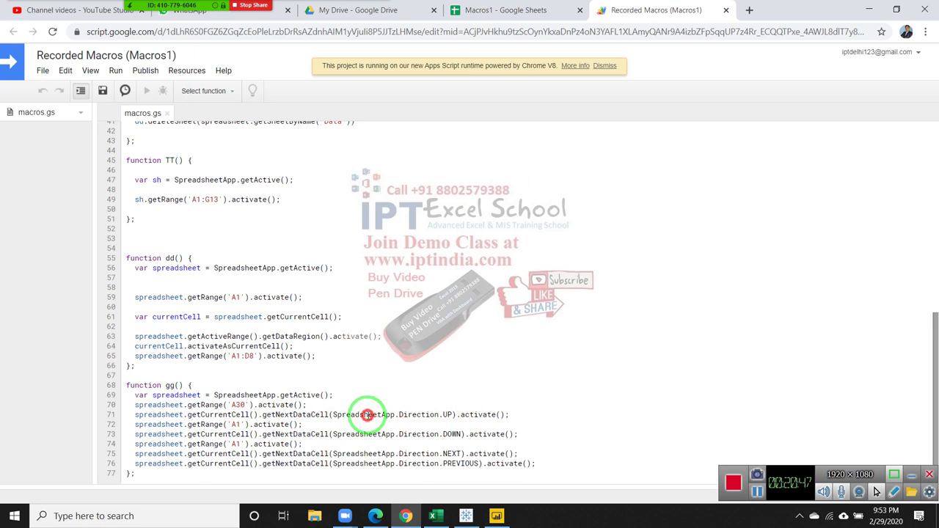
pyautogui.doubleClick(418, 415)
pyautogui.click(481, 415)
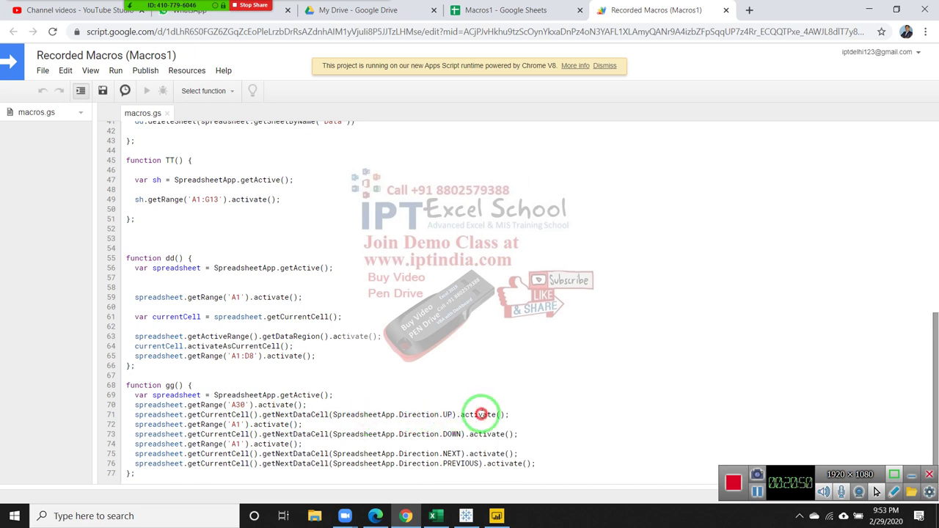
pyautogui.click(454, 434)
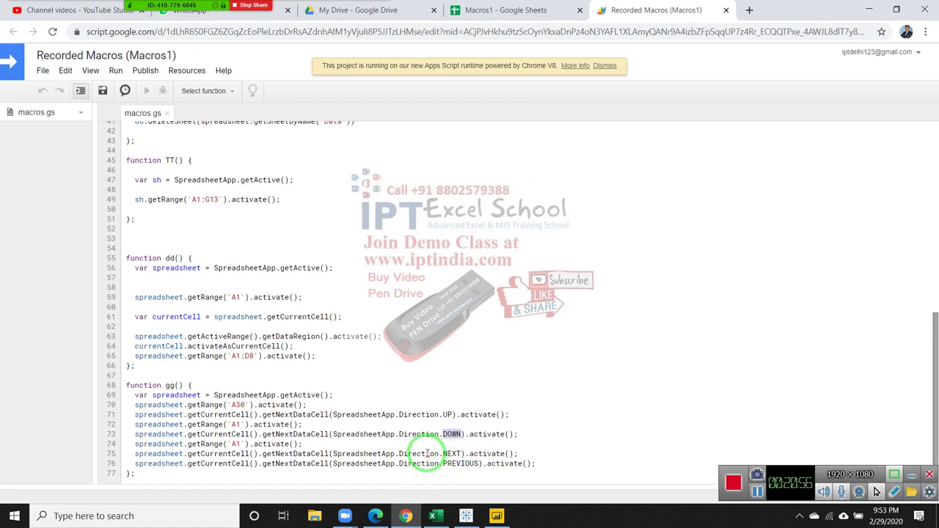
pyautogui.click(427, 453)
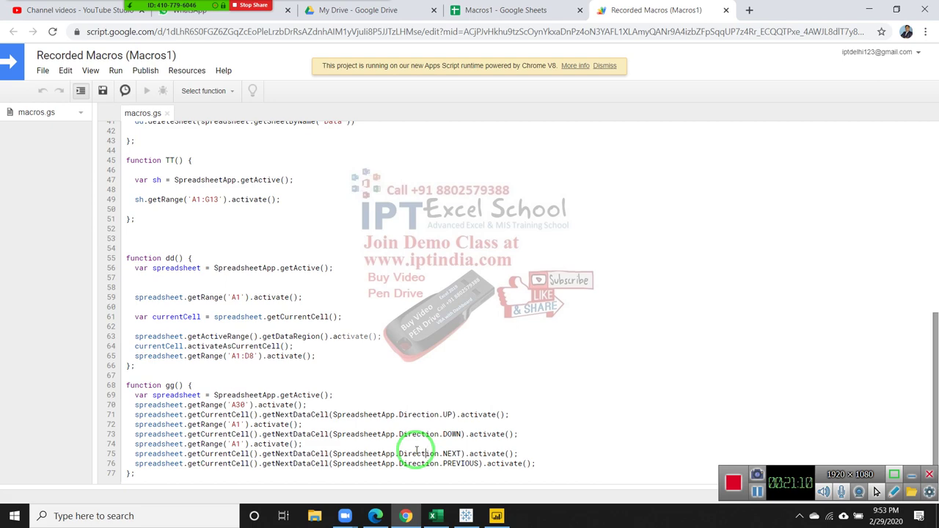
pyautogui.scroll(6, 416, 449)
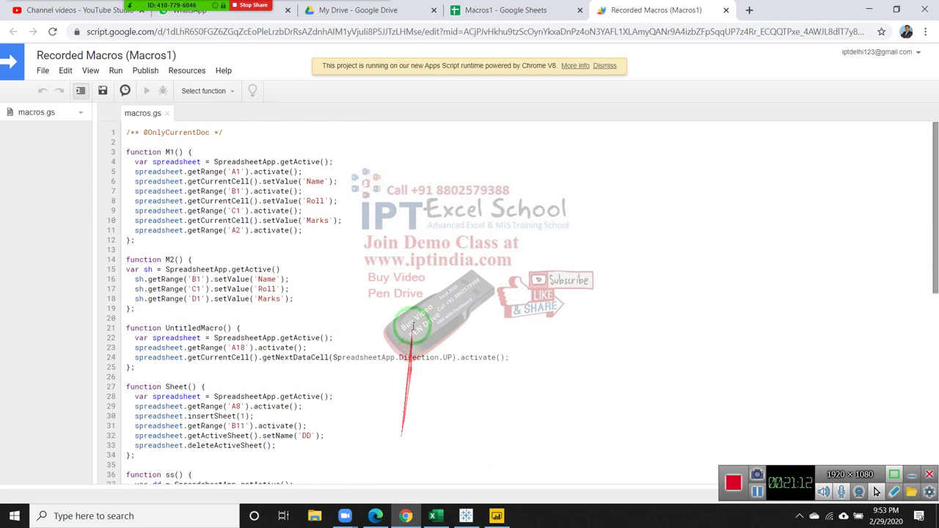